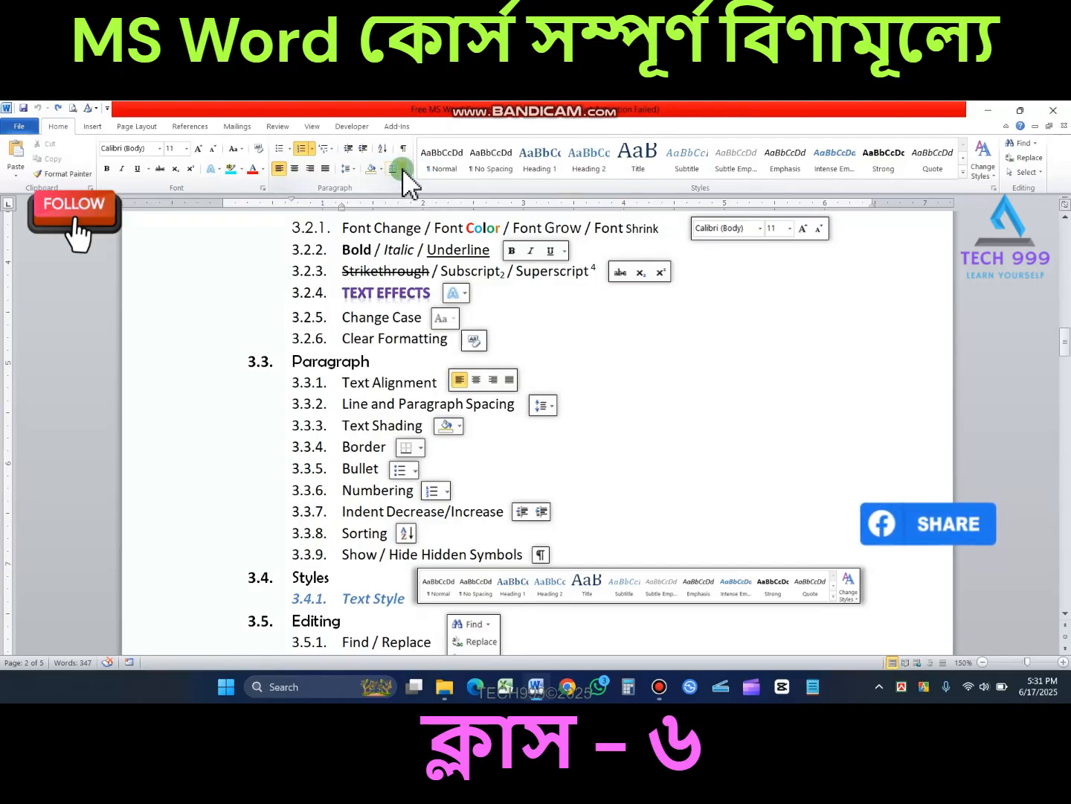
left_click(402, 168)
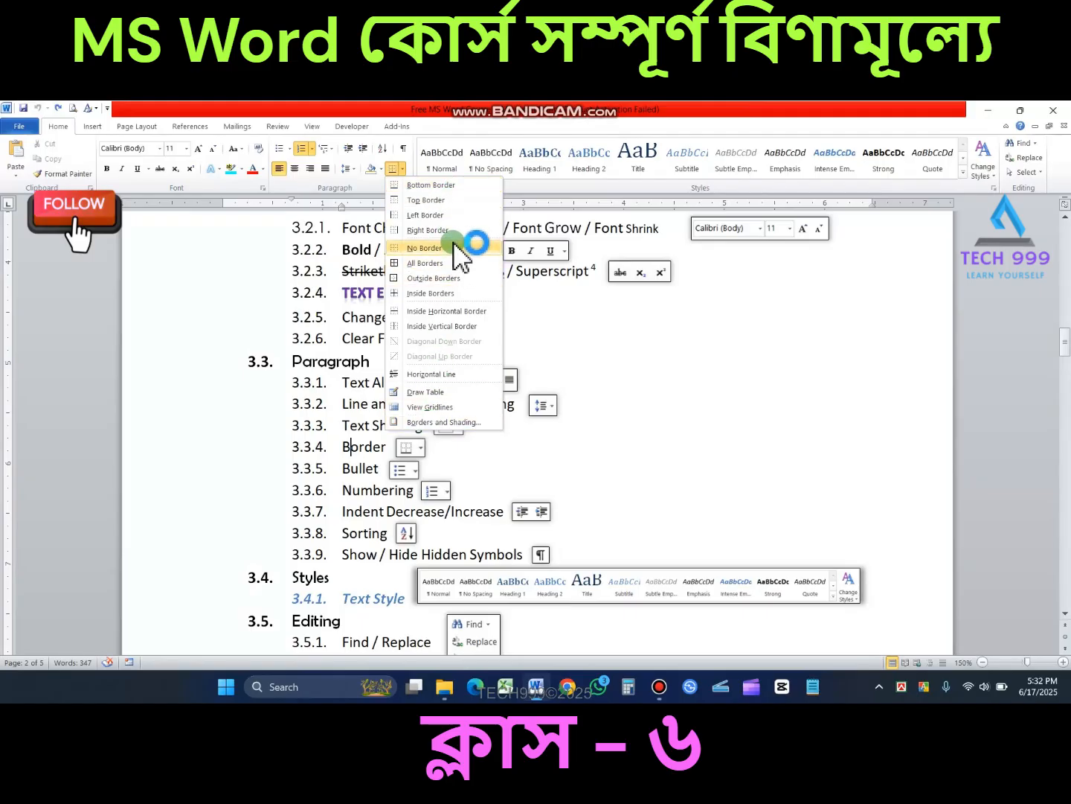
left_click(356, 442)
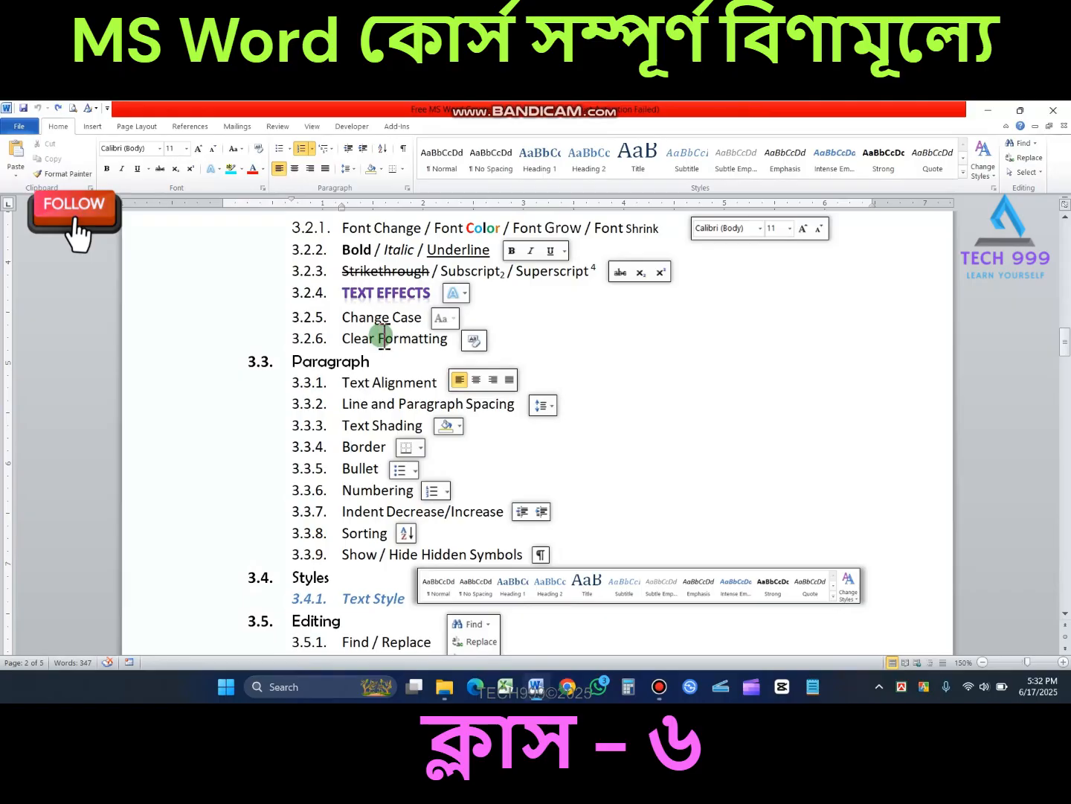
left_click(368, 317)
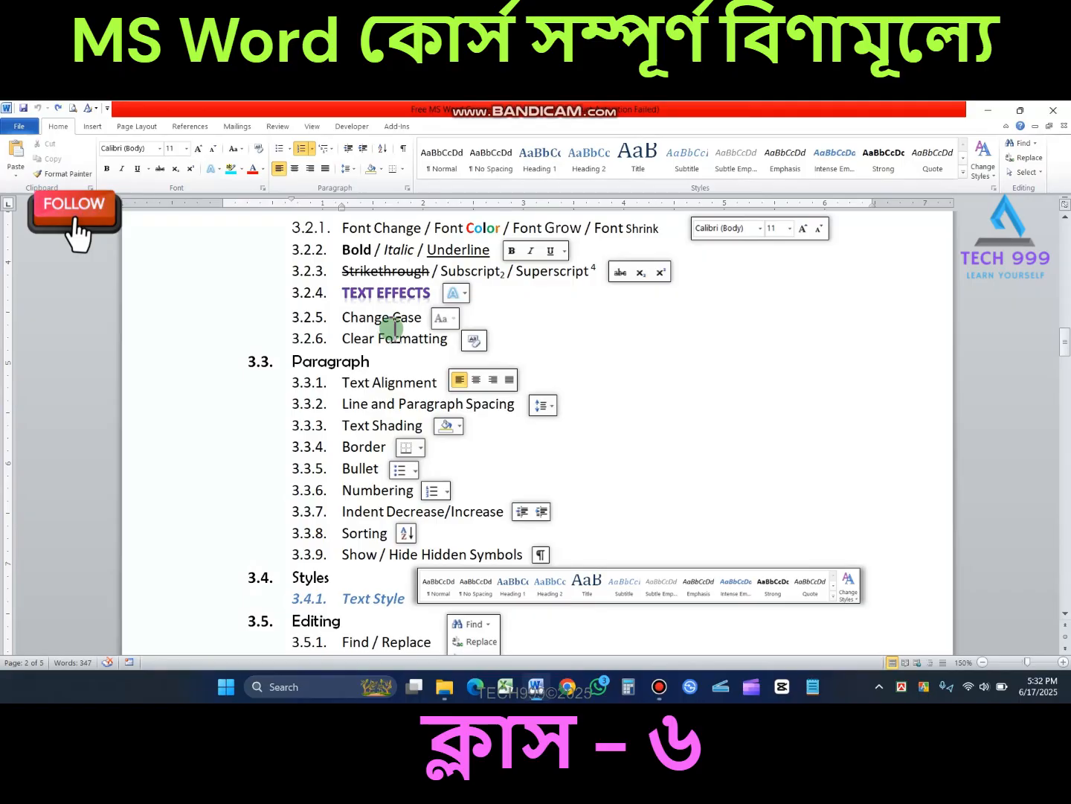
Create a new blank document and enter four lines: "Border", "Border 2", "Border 3" and "Border 4"
key("ctrl+n")
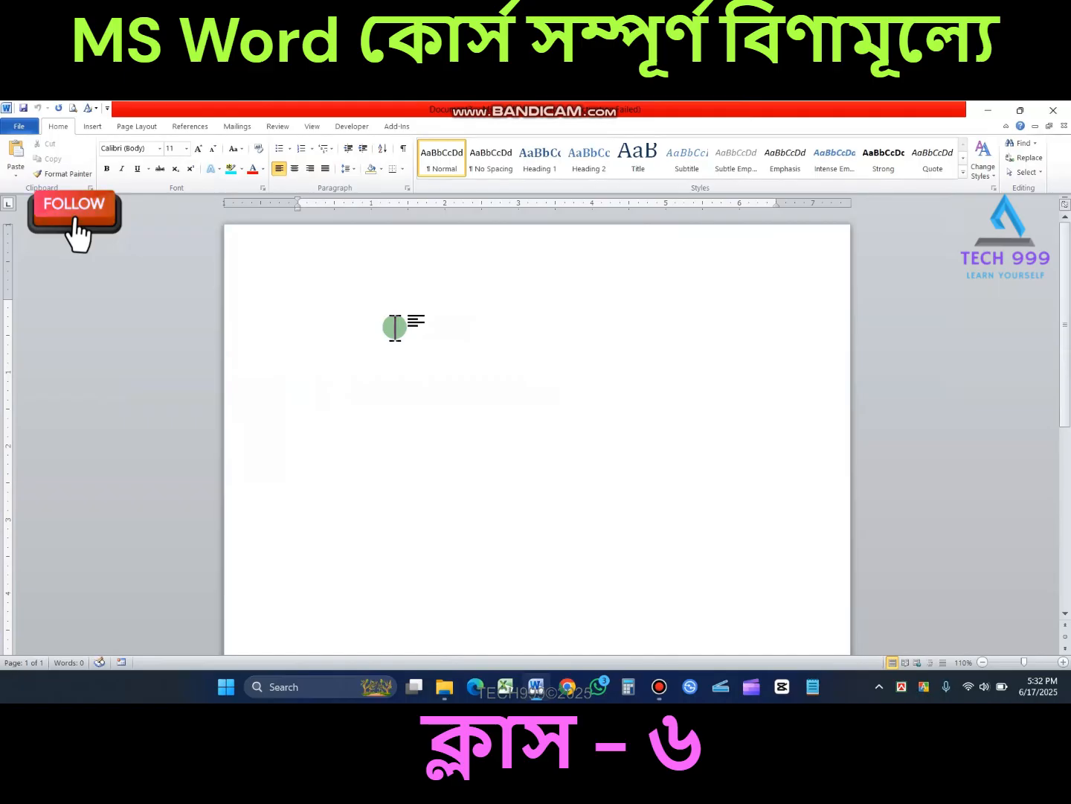
type("Border 4")
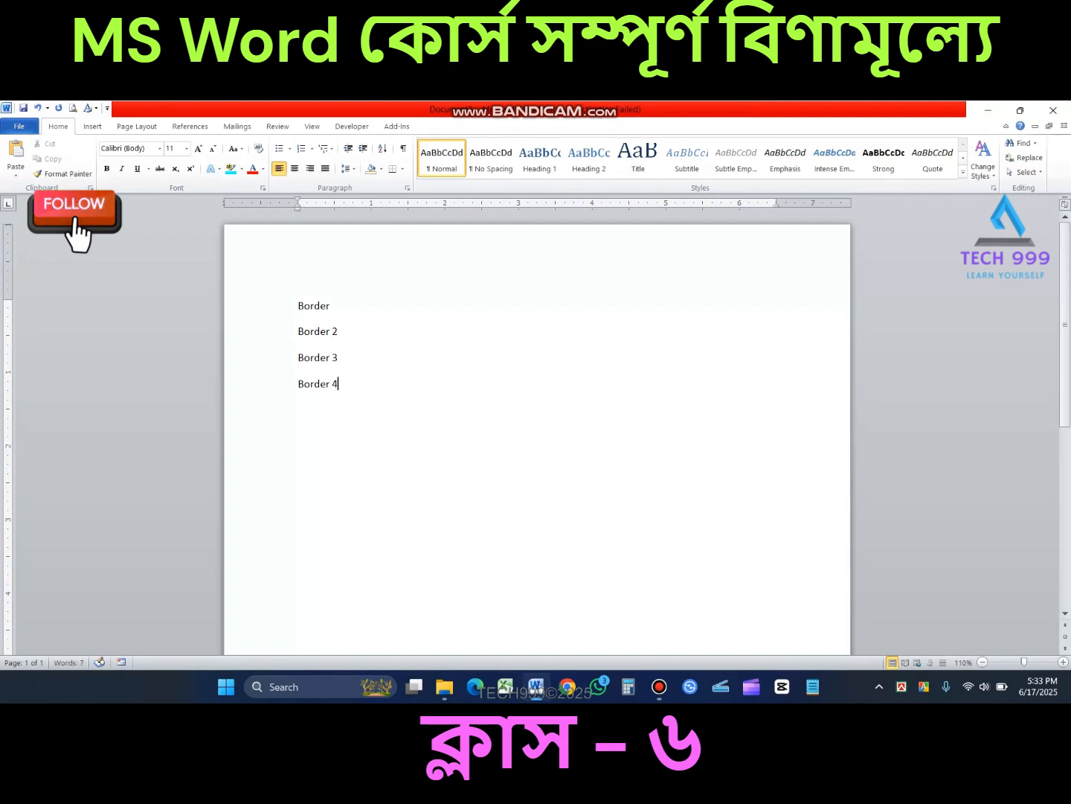
Enlarge the text of all four lines to font size 22
left_click_drag(295, 309, 353, 379)
key("ctrl+bracketright")
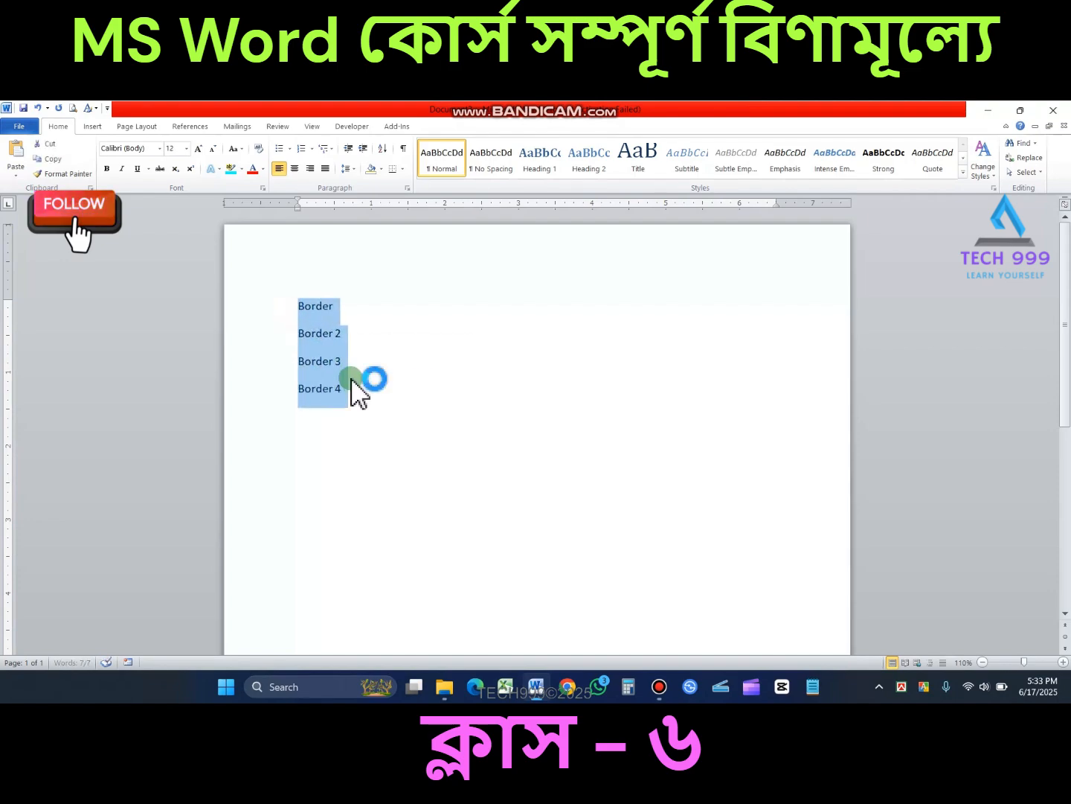
key("ctrl+bracketright")
key("ctrl+bracketright")
key("ctrl+bracketright")
key("ctrl+bracketright")
key("ctrl+bracketright")
key("ctrl+bracketright")
key("ctrl+bracketright")
key("ctrl+bracketright")
key("ctrl+bracketright")
key("ctrl+bracketright")
left_click(351, 378)
left_click(295, 318)
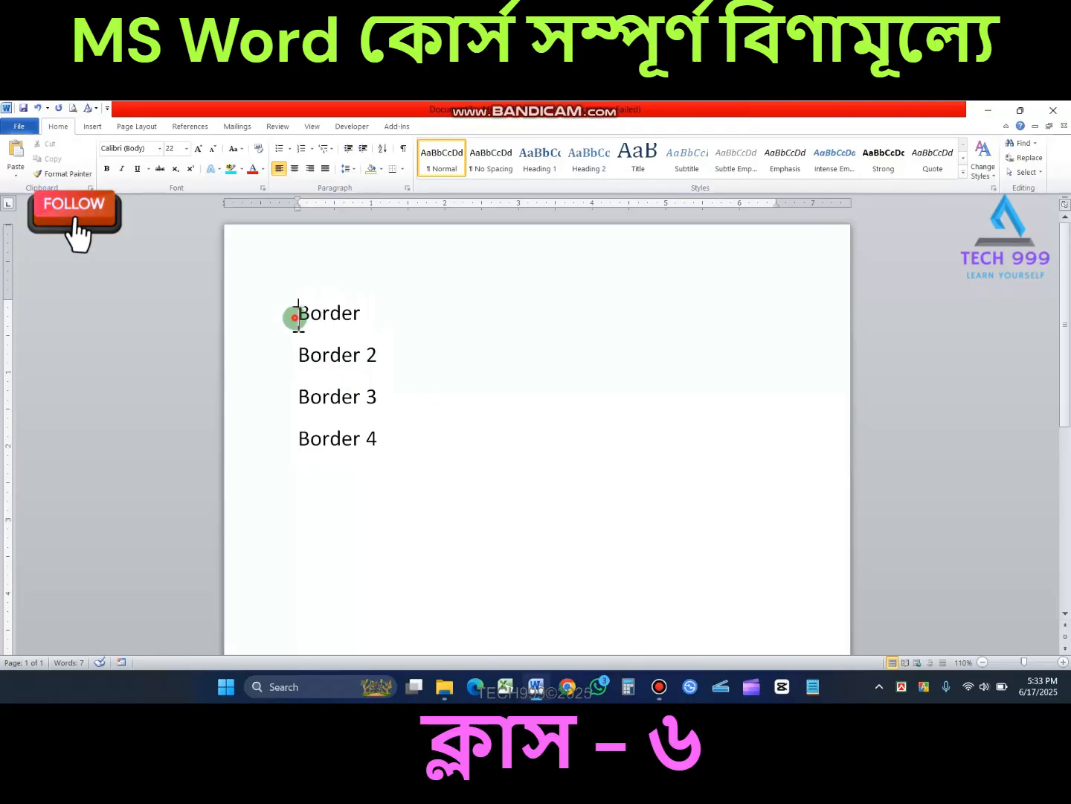
left_click_drag(295, 318, 397, 445)
left_click(392, 427)
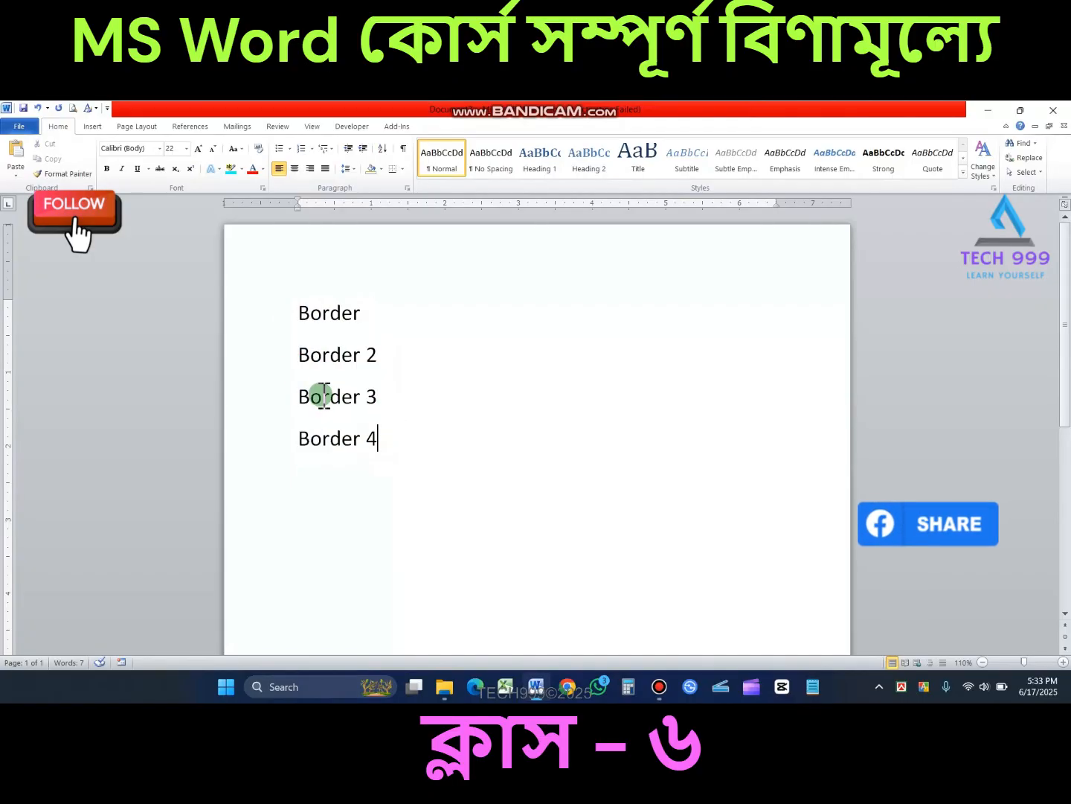
left_click(299, 335)
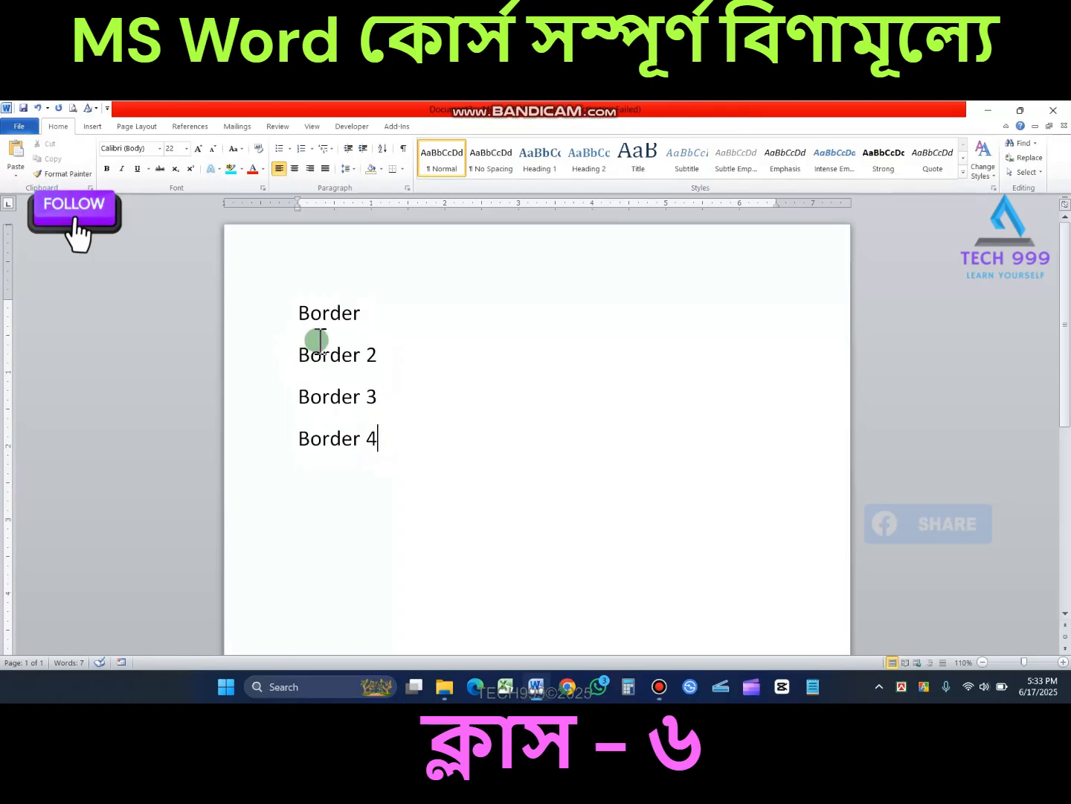
left_click(353, 169)
left_click(305, 320)
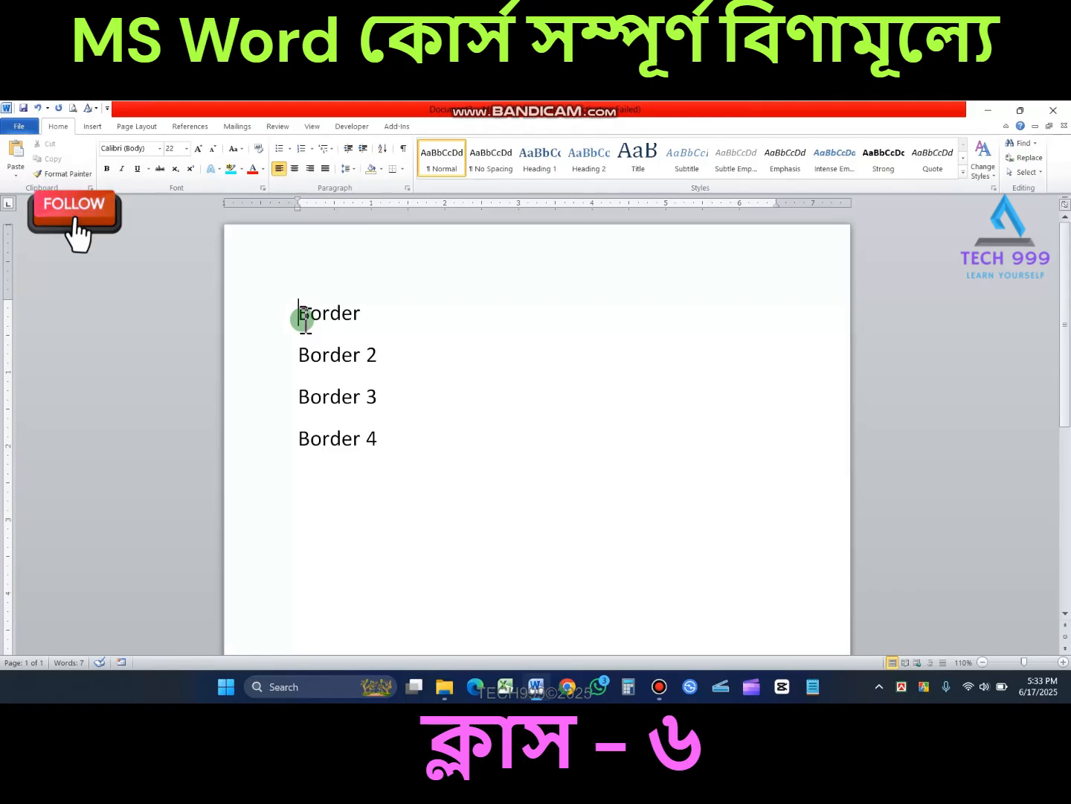
left_click_drag(300, 316, 380, 400)
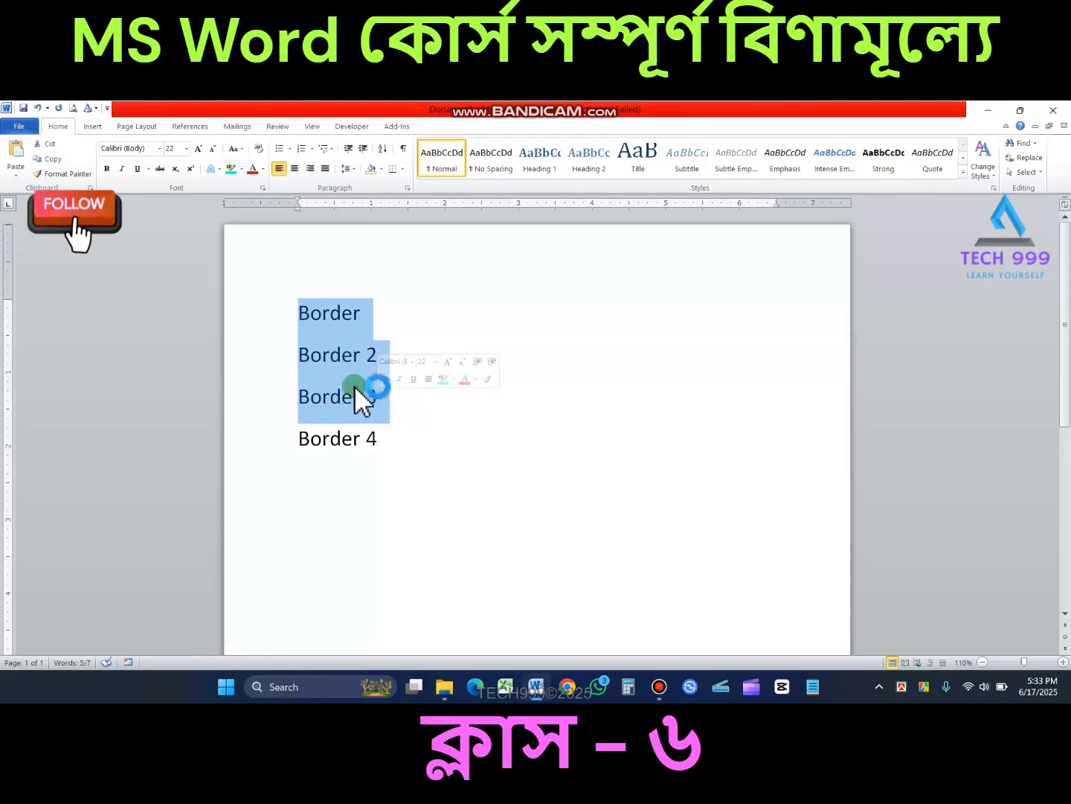
left_click(353, 397)
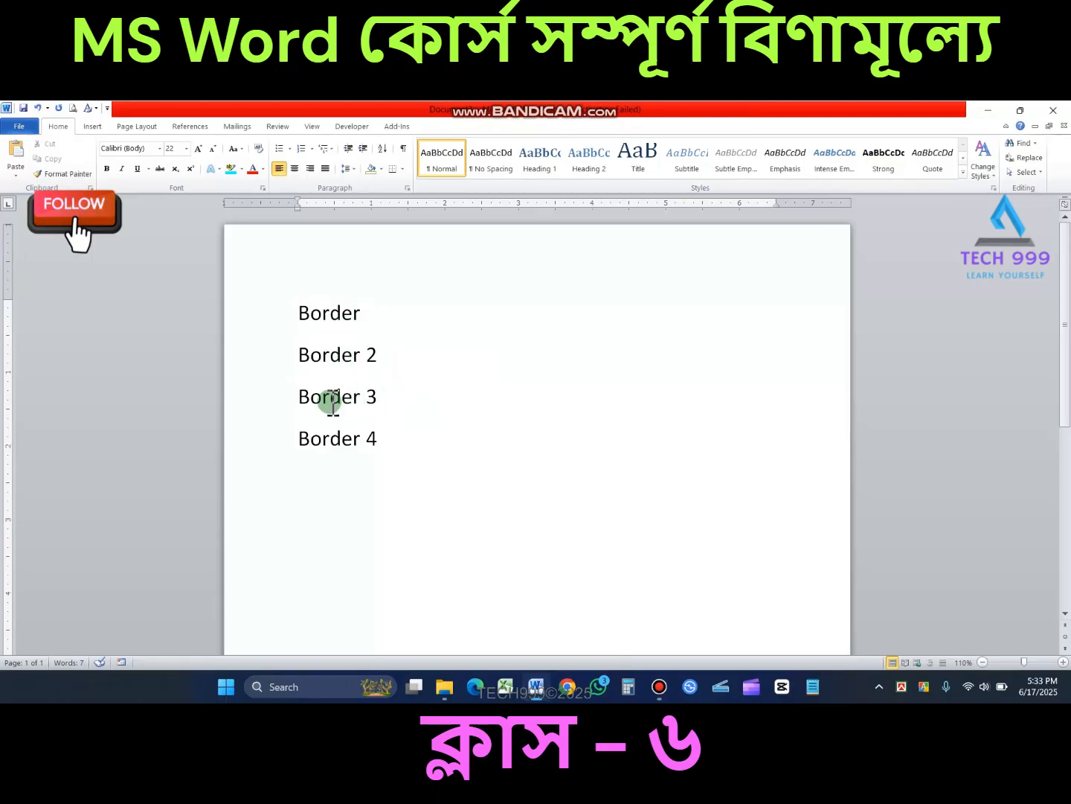
Add a bottom border to the first line, "Border"
left_click(330, 324)
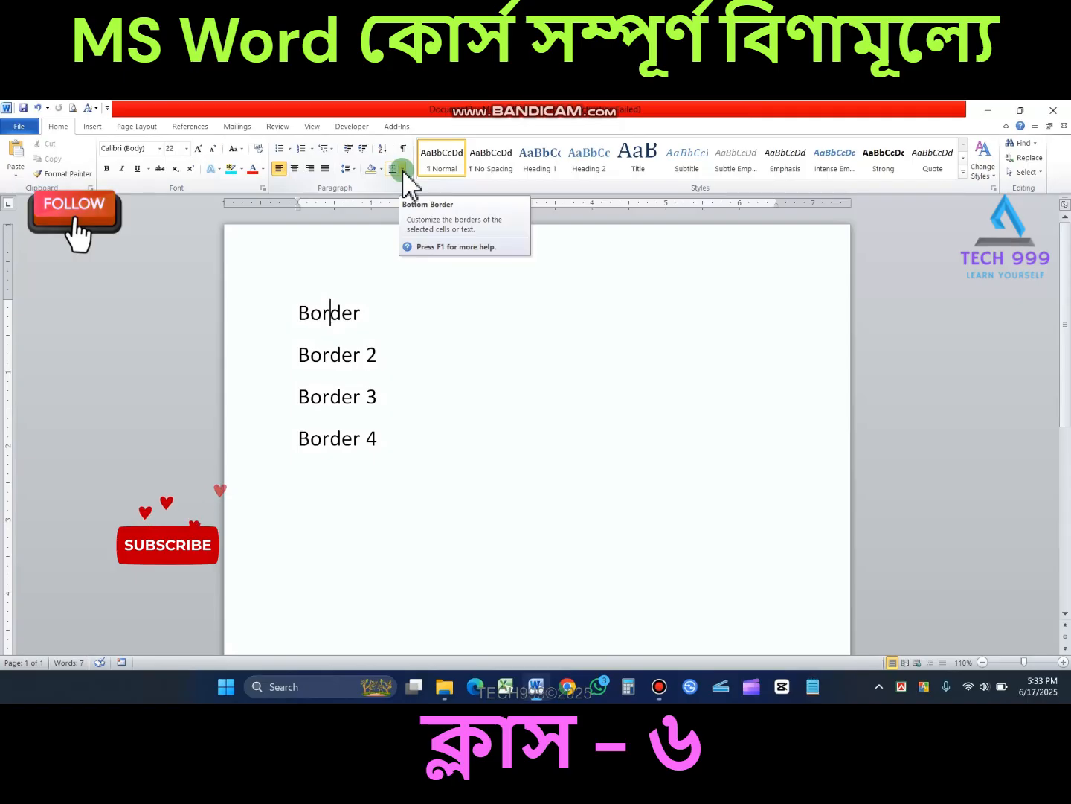
left_click(403, 169)
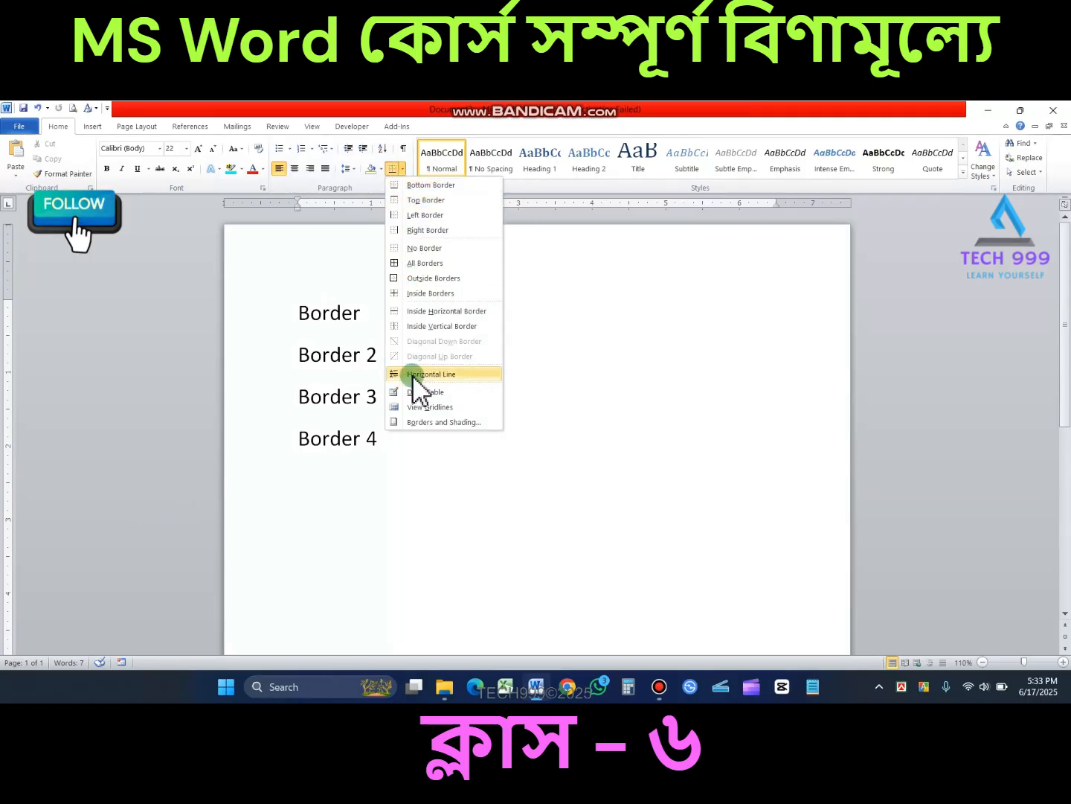
left_click(409, 169)
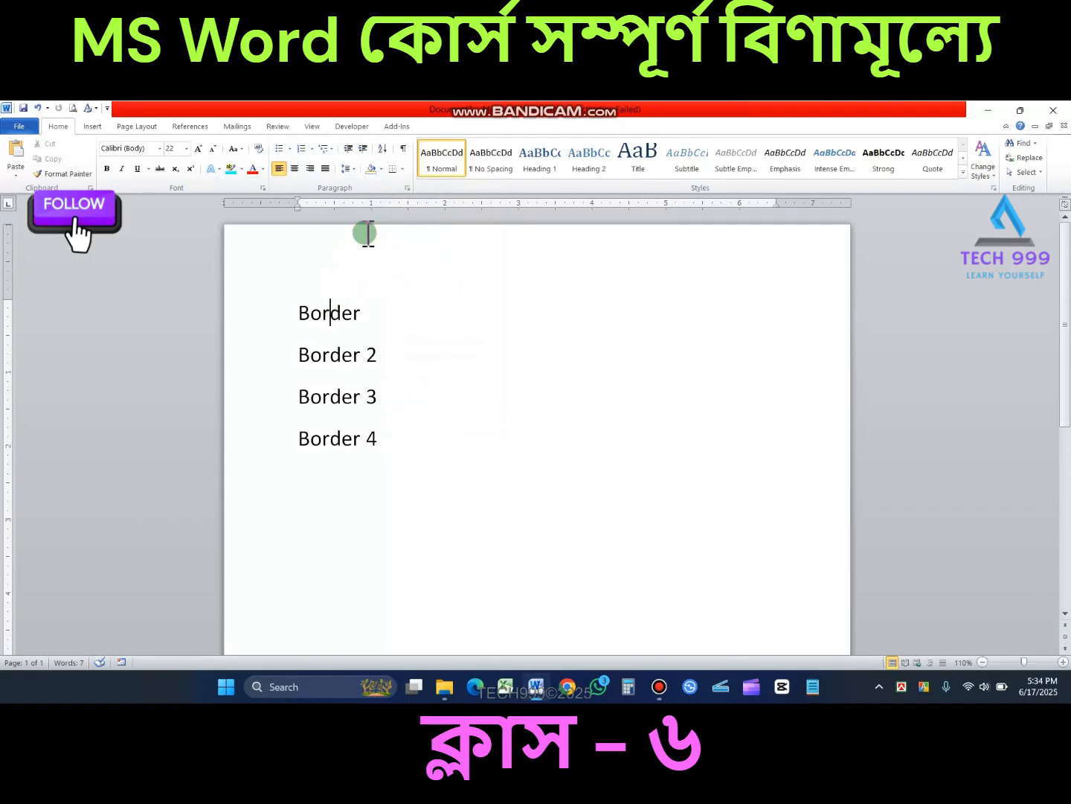
left_click(392, 170)
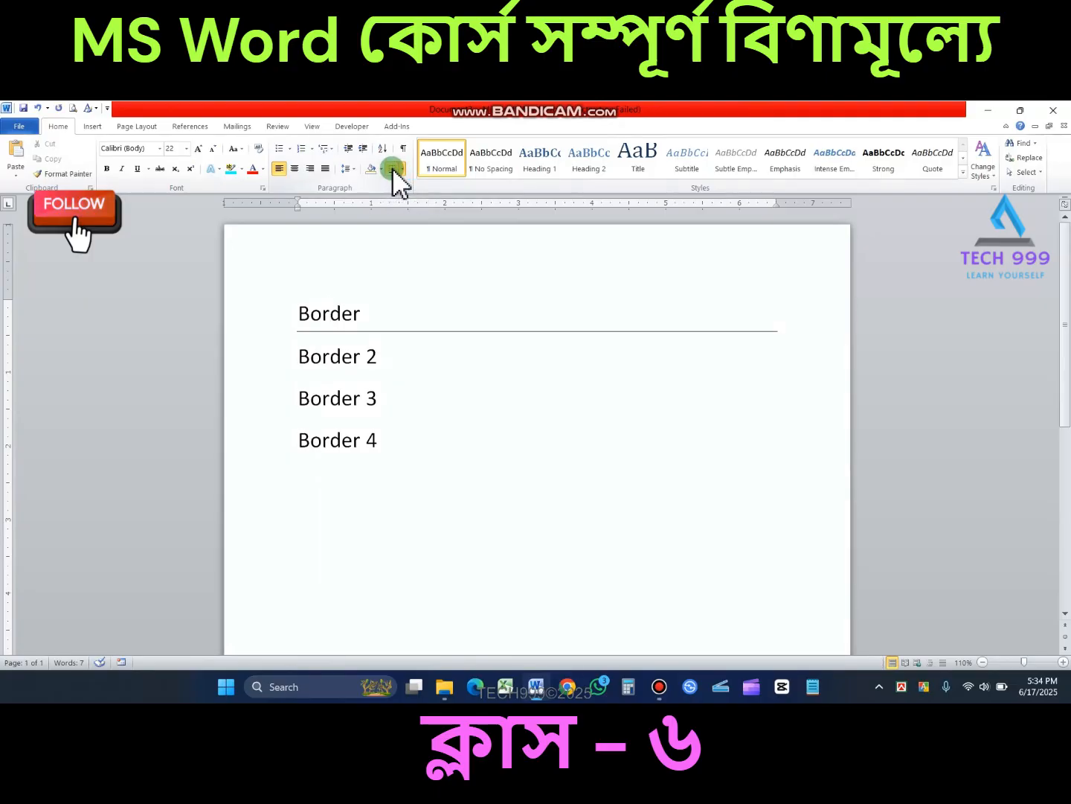
left_click_drag(293, 319, 469, 321)
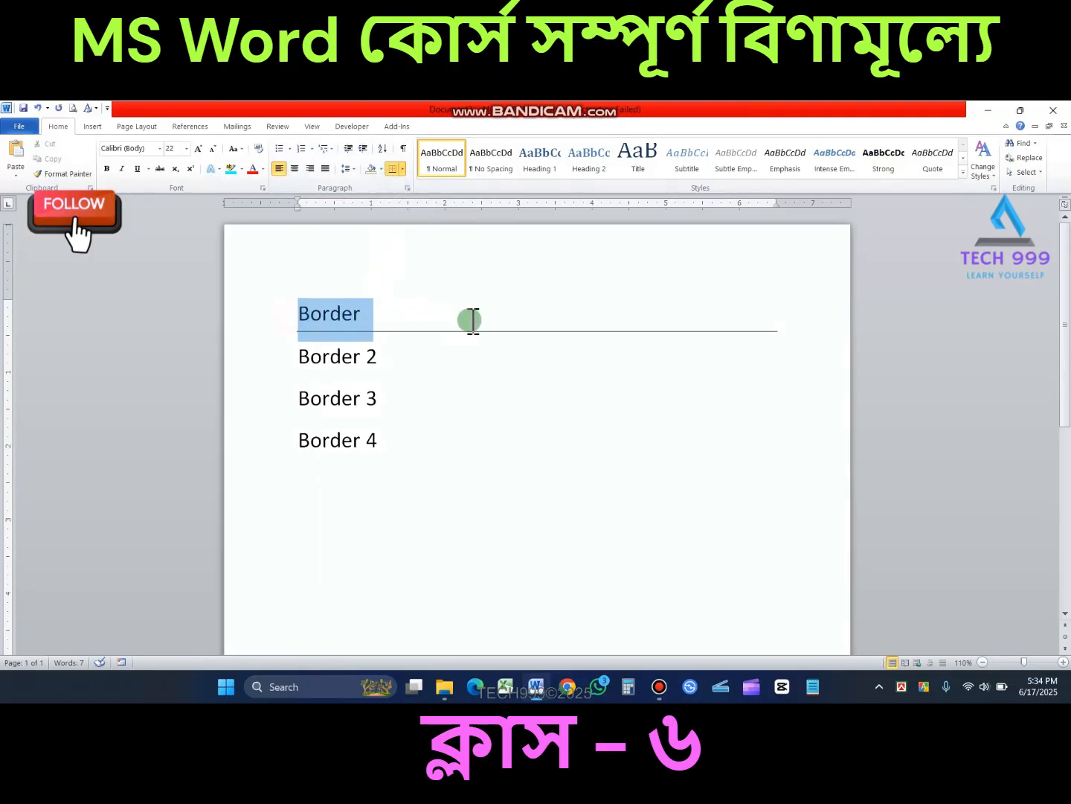
left_click(351, 323)
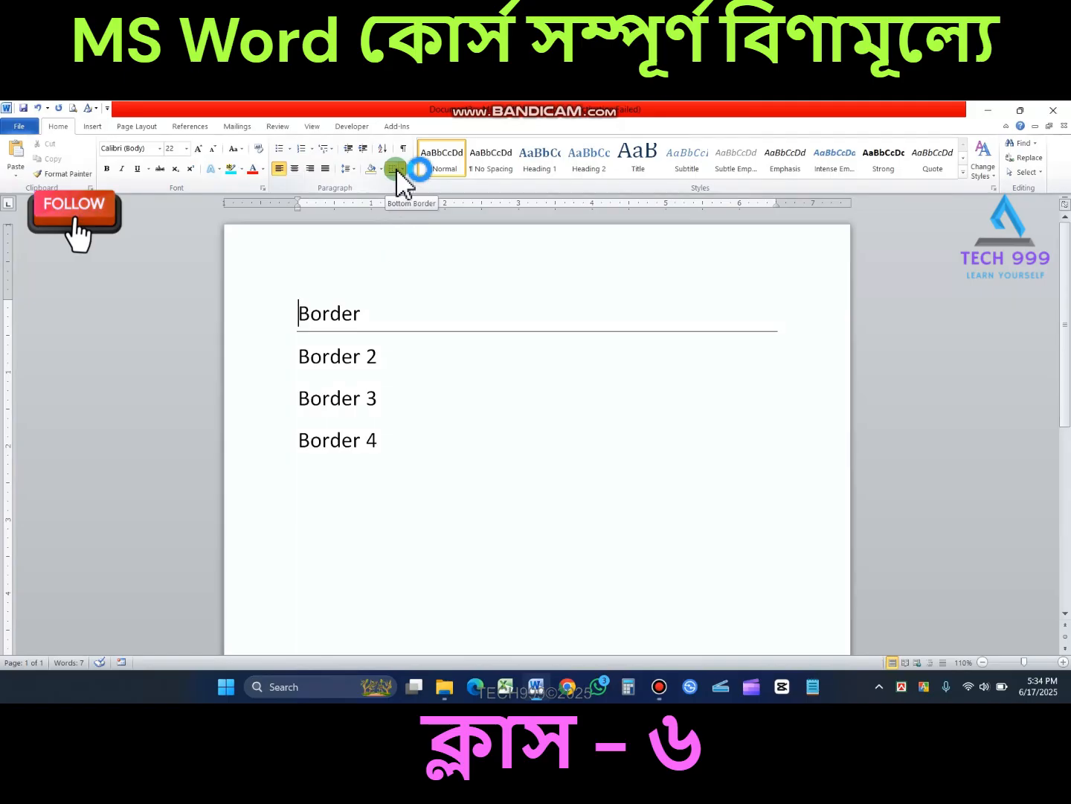
Add a top border to the first line, "Border"
left_click(323, 311)
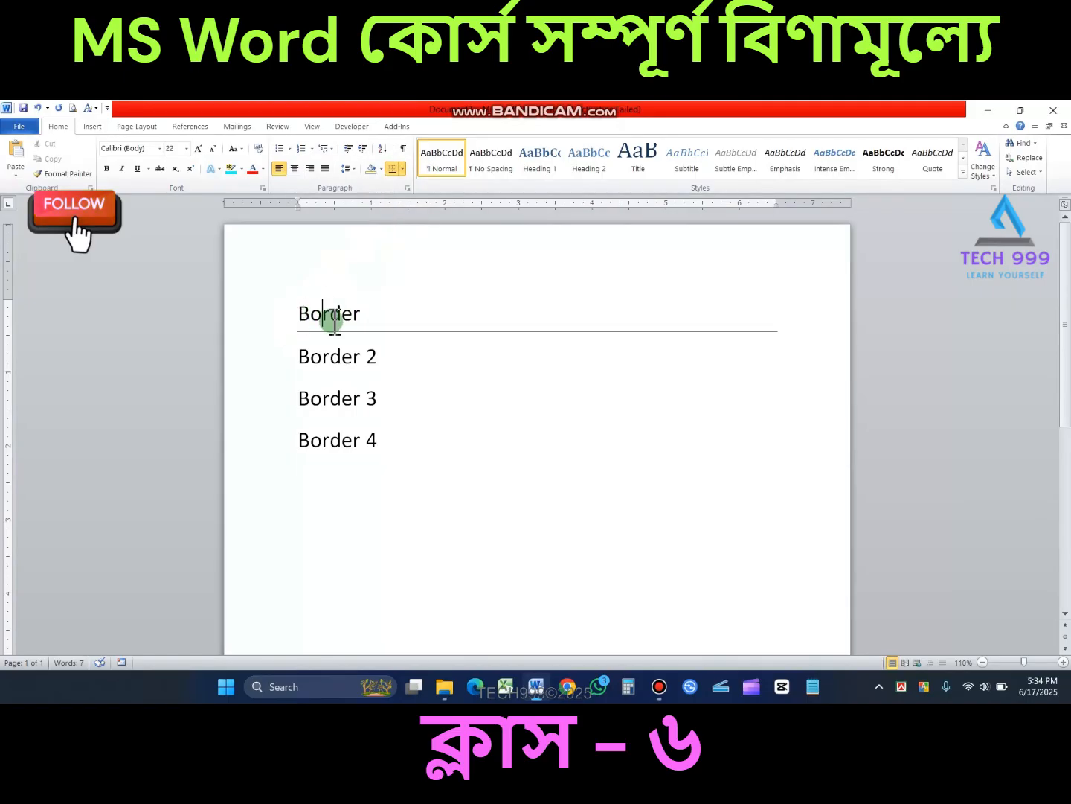
left_click(402, 169)
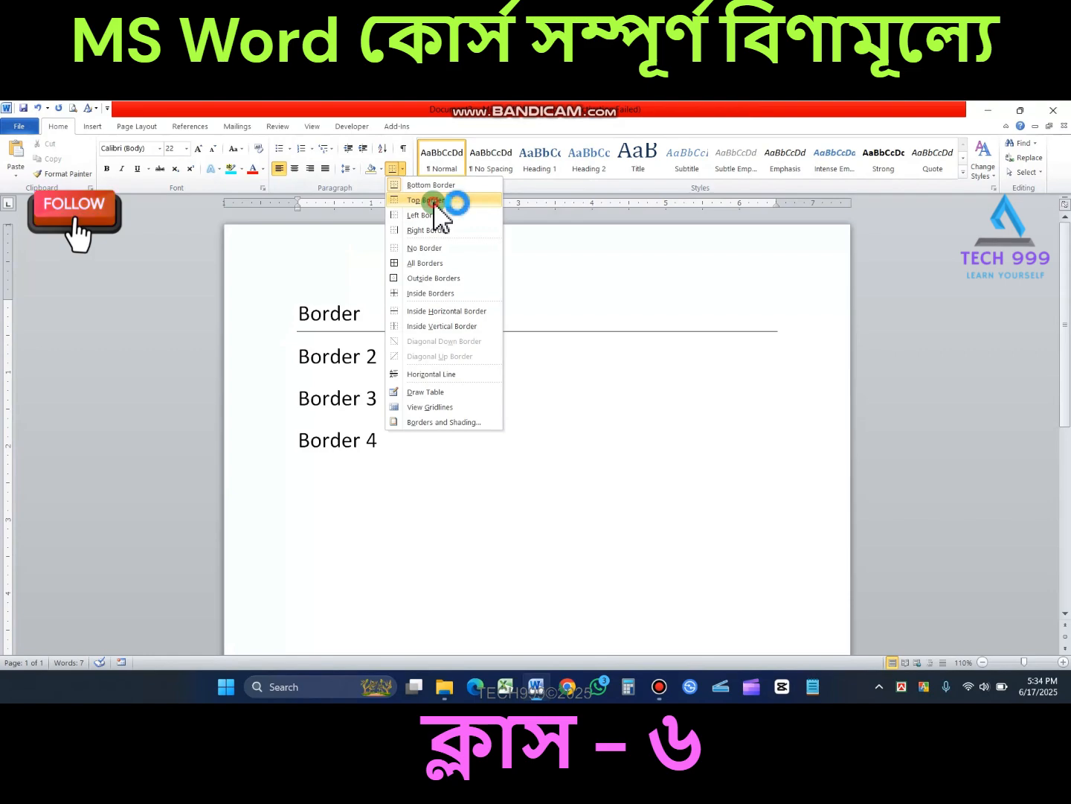
left_click(437, 201)
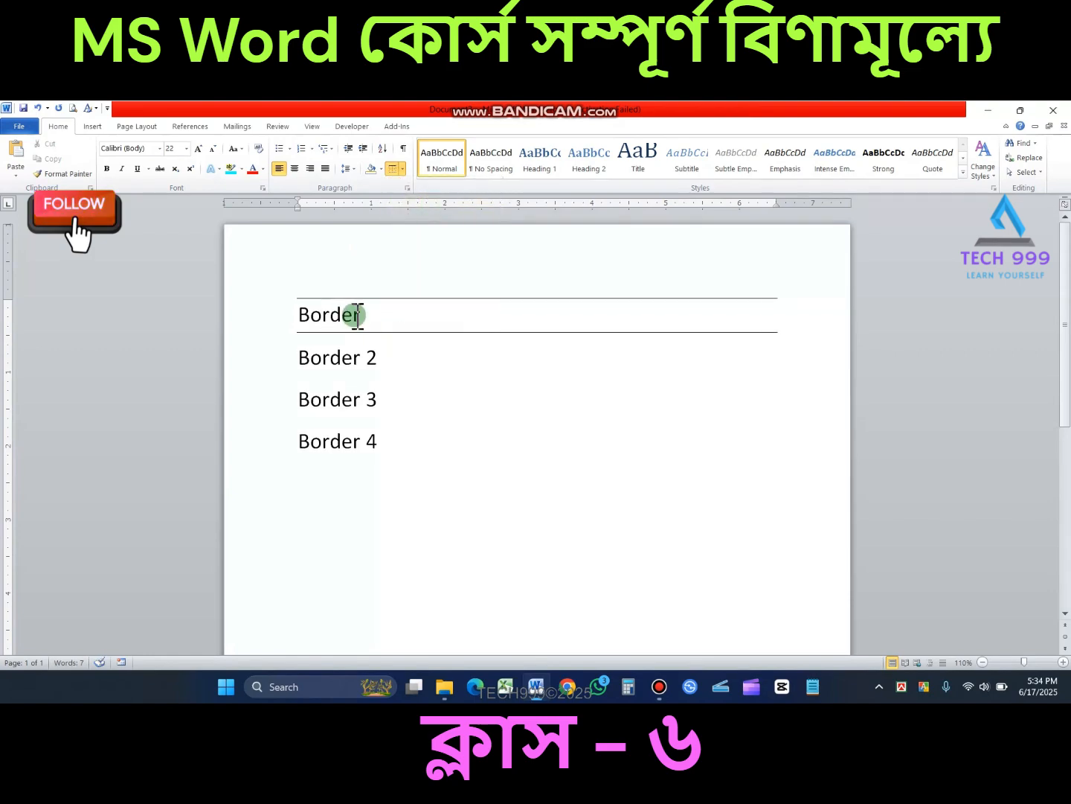
Add left and right borders to the first line to complete the box around it
left_click(322, 314)
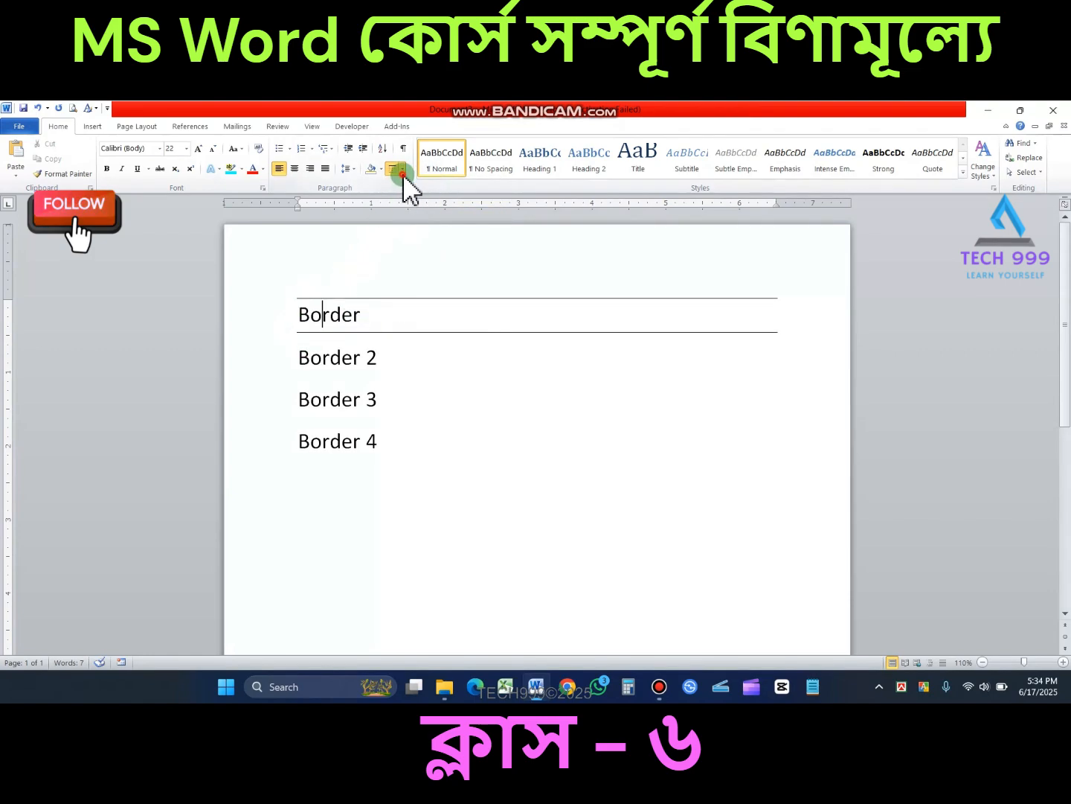
left_click(403, 175)
left_click(426, 216)
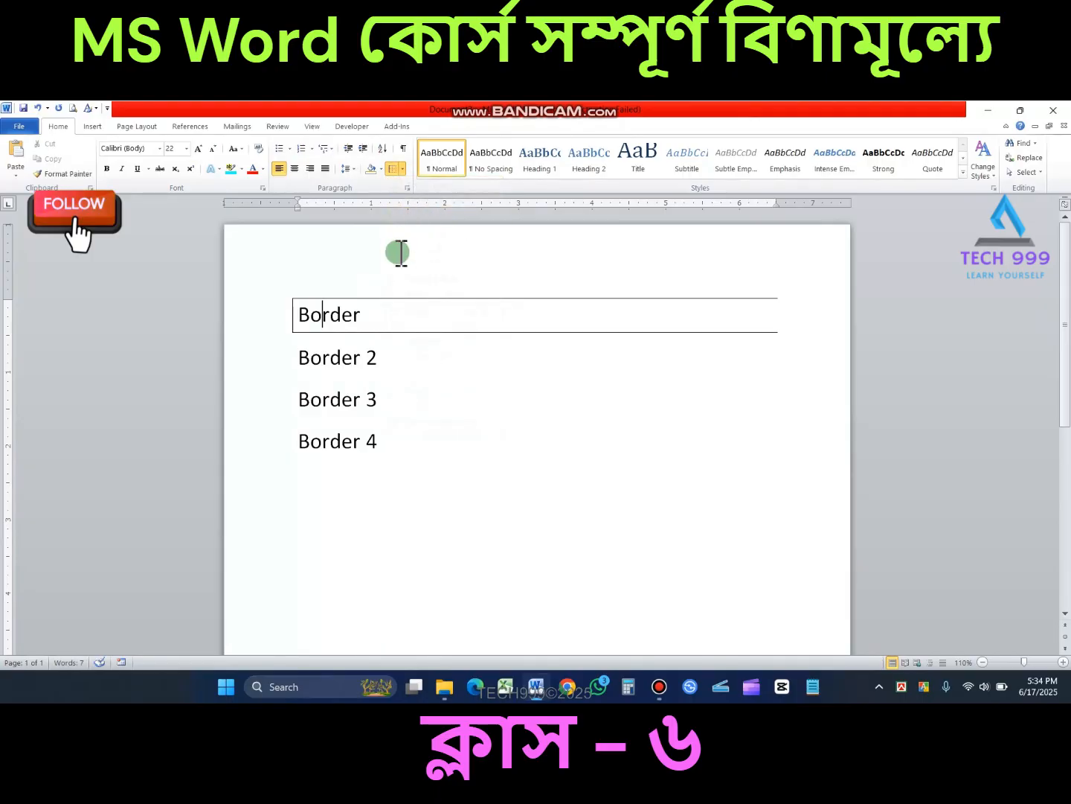
left_click(402, 168)
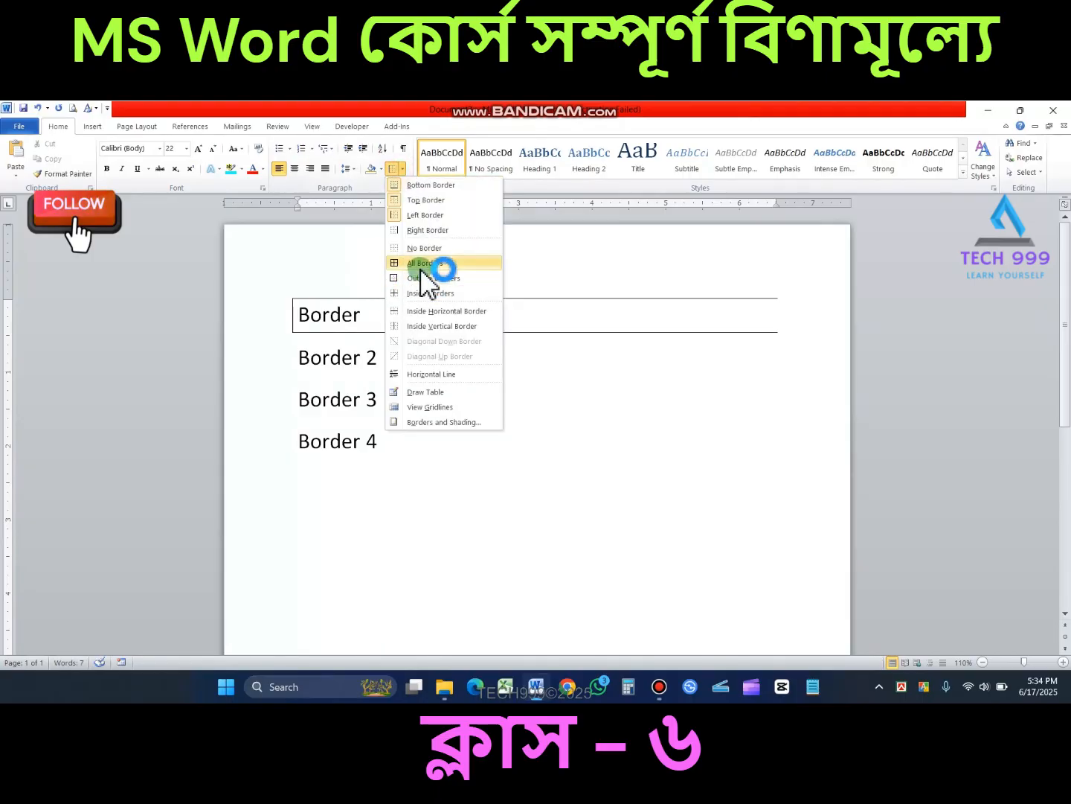
left_click(426, 230)
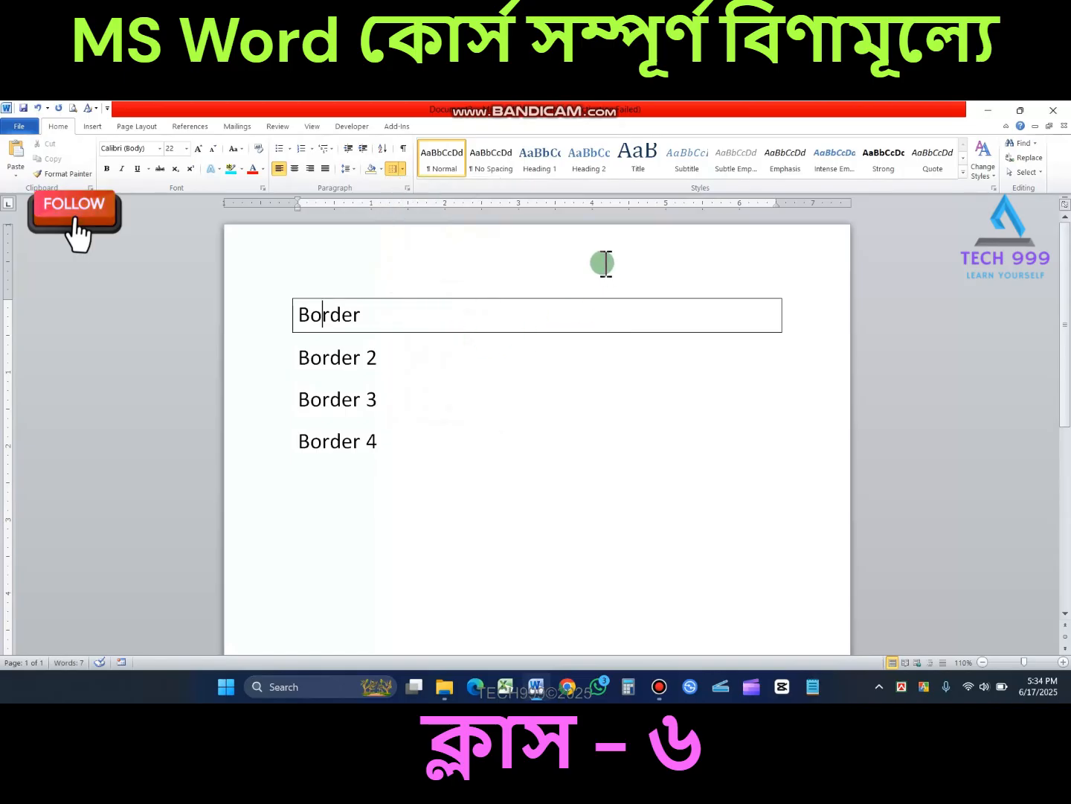
left_click(337, 318)
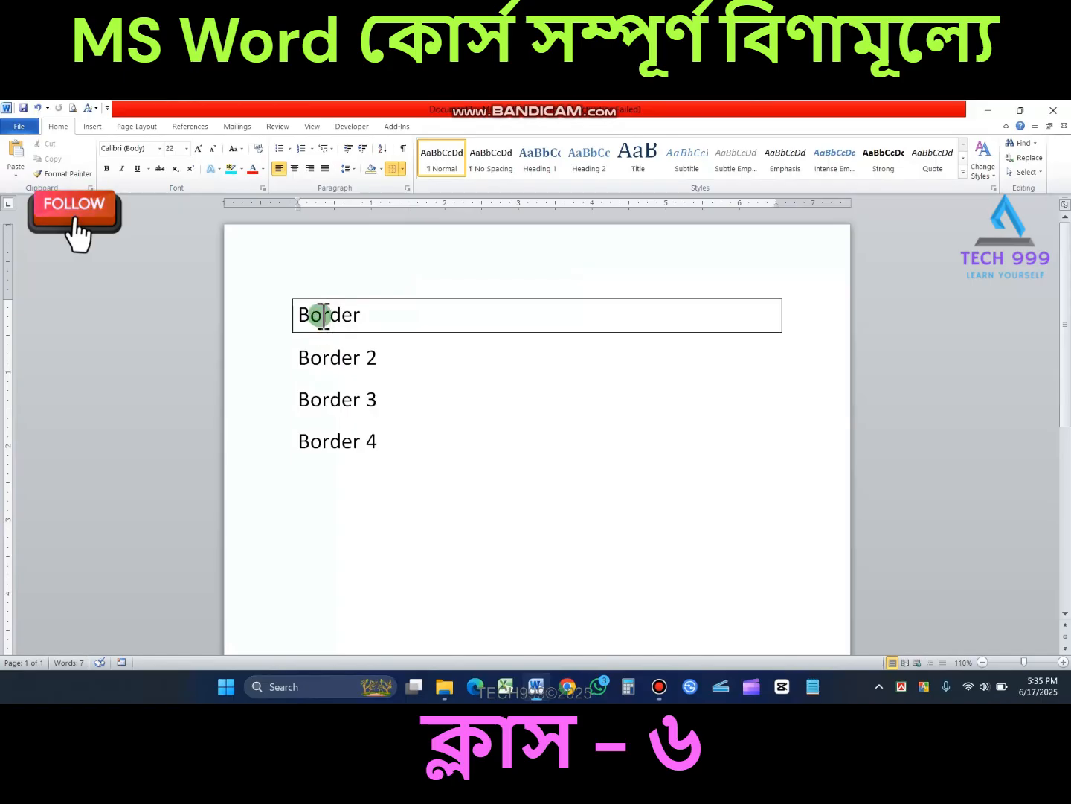
Apply All Borders to the whole "Border 3" line, and undo that border
left_click(275, 394)
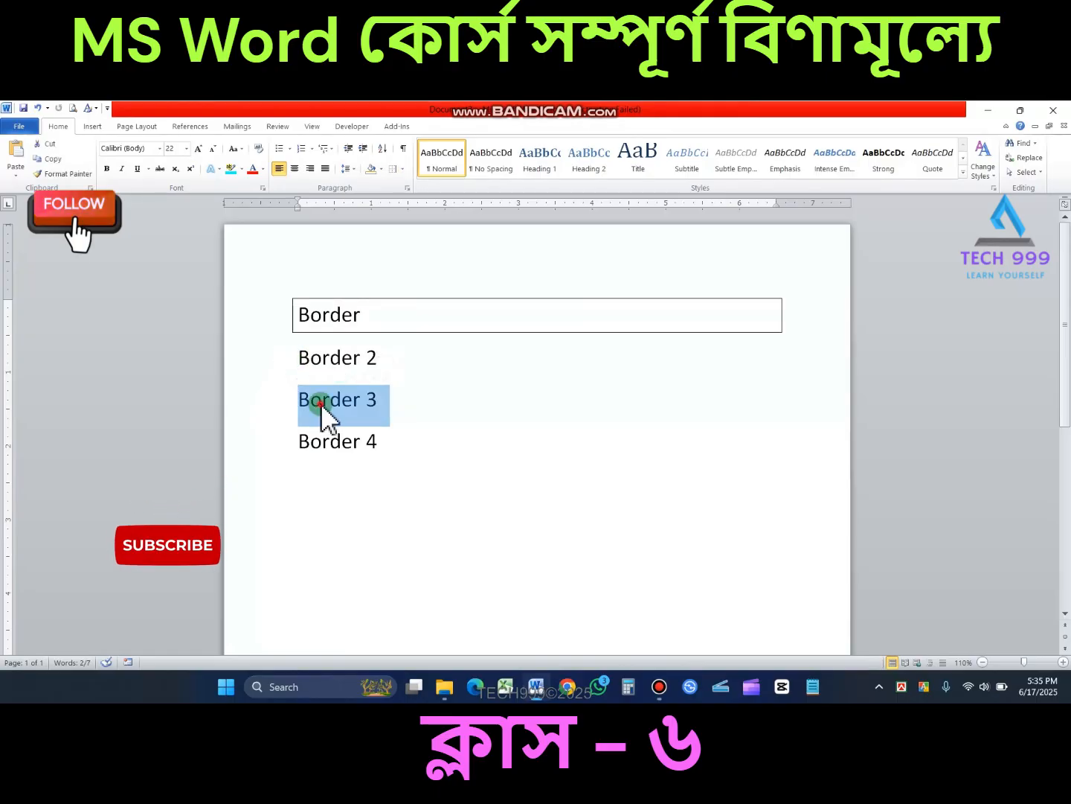
left_click_drag(290, 402, 390, 406)
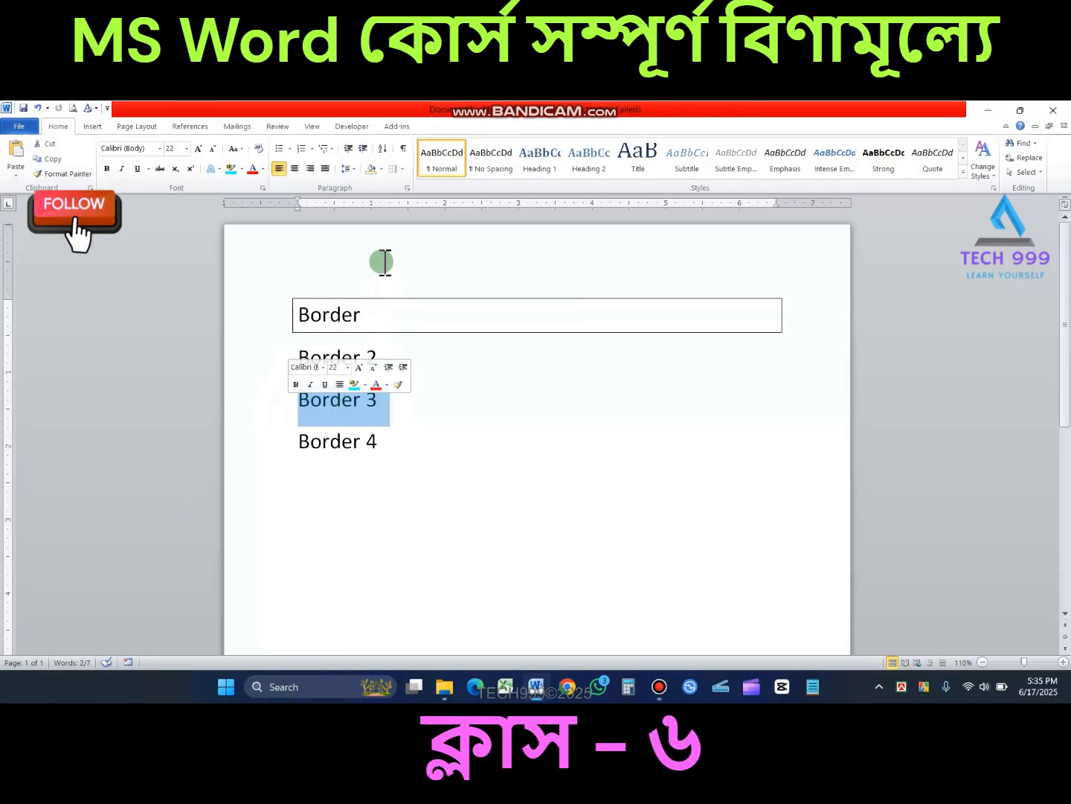
left_click(403, 169)
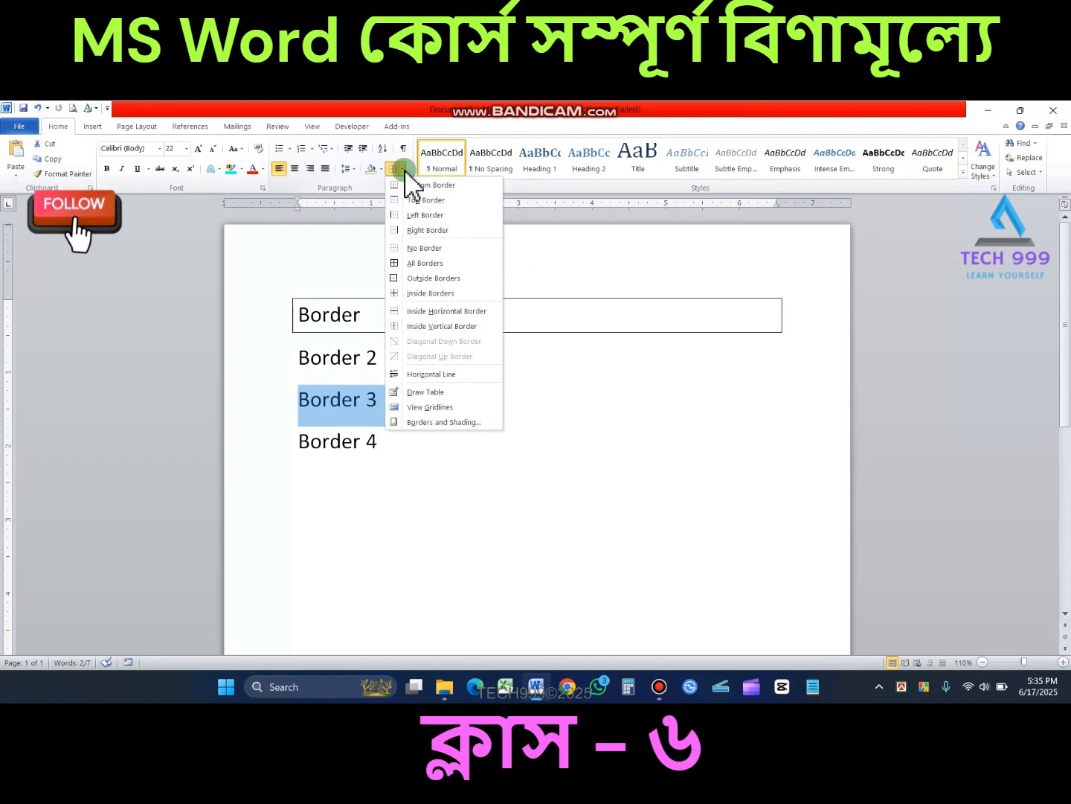
left_click(430, 264)
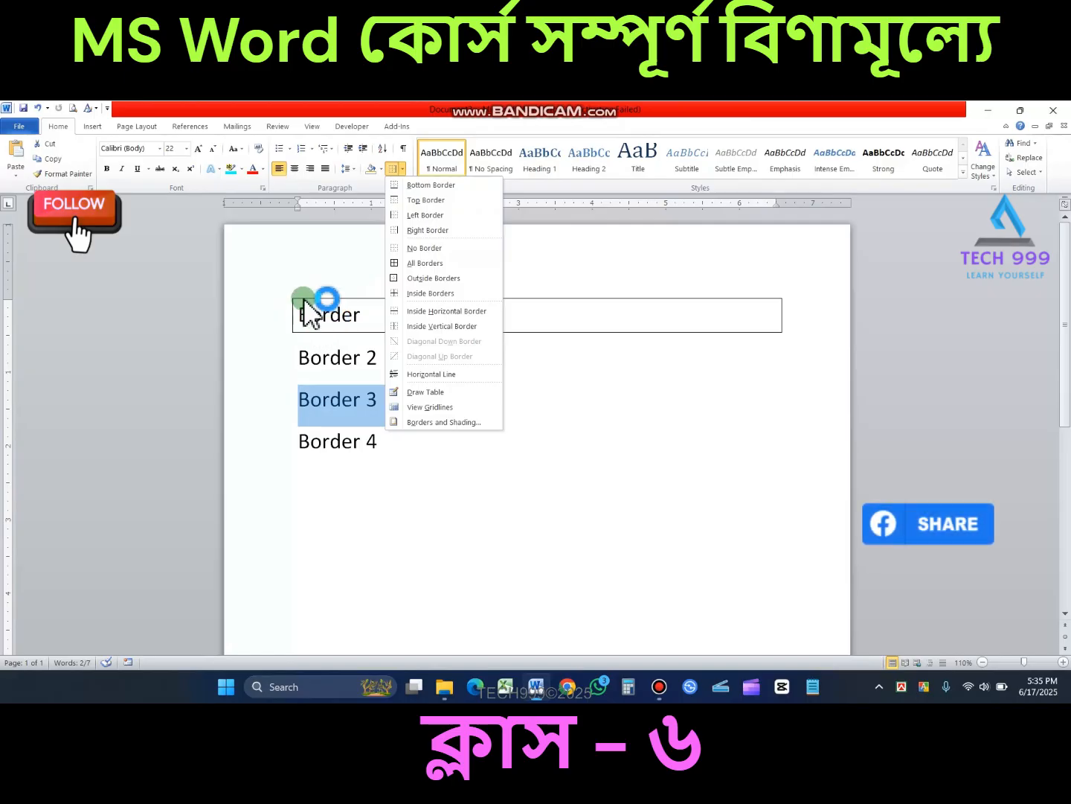
left_click(421, 276)
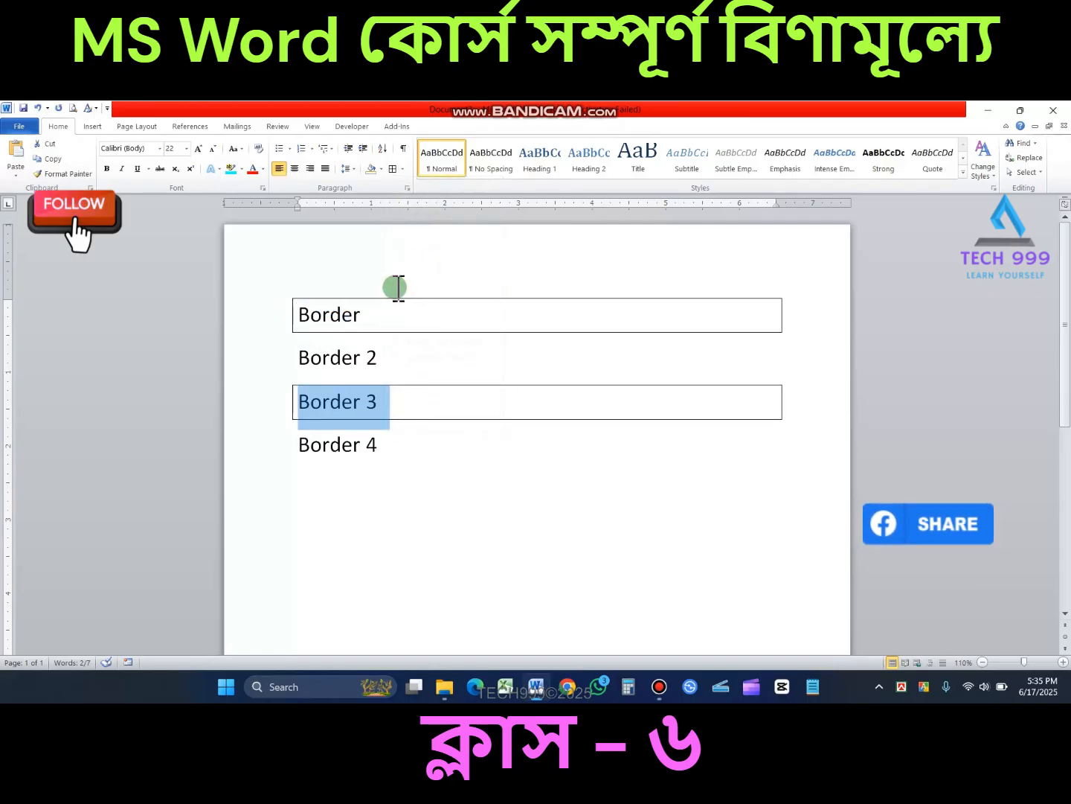
left_click(328, 409)
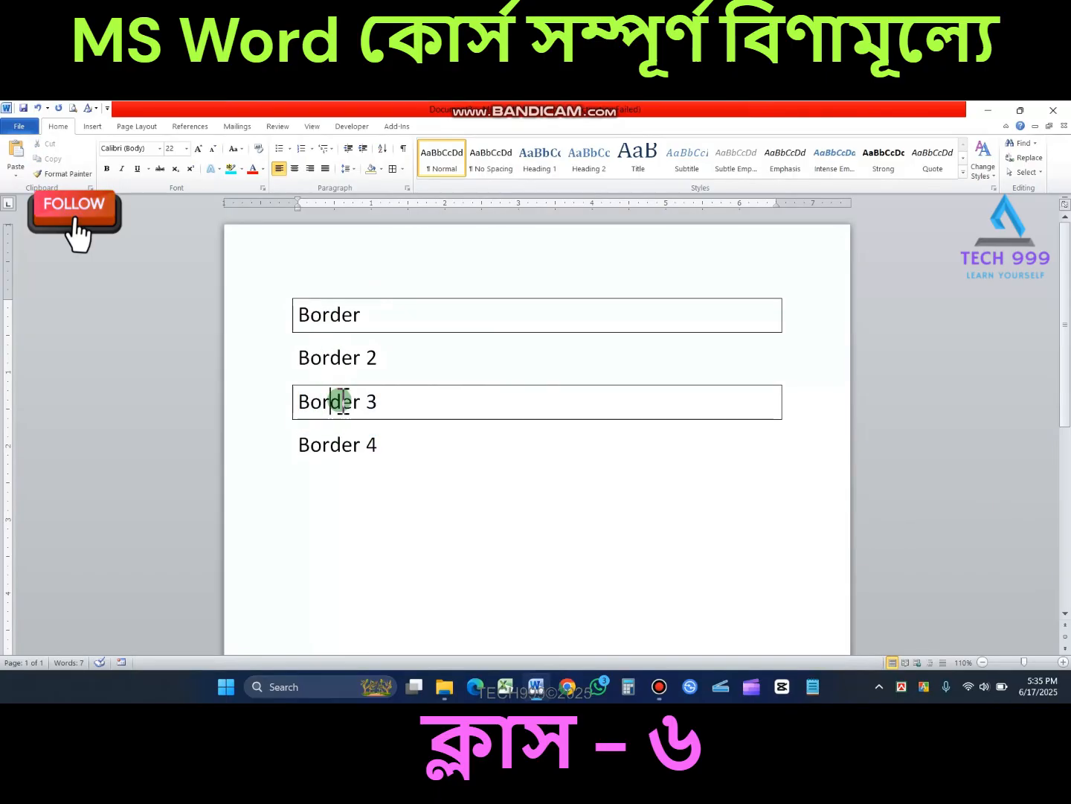
key("ctrl+z")
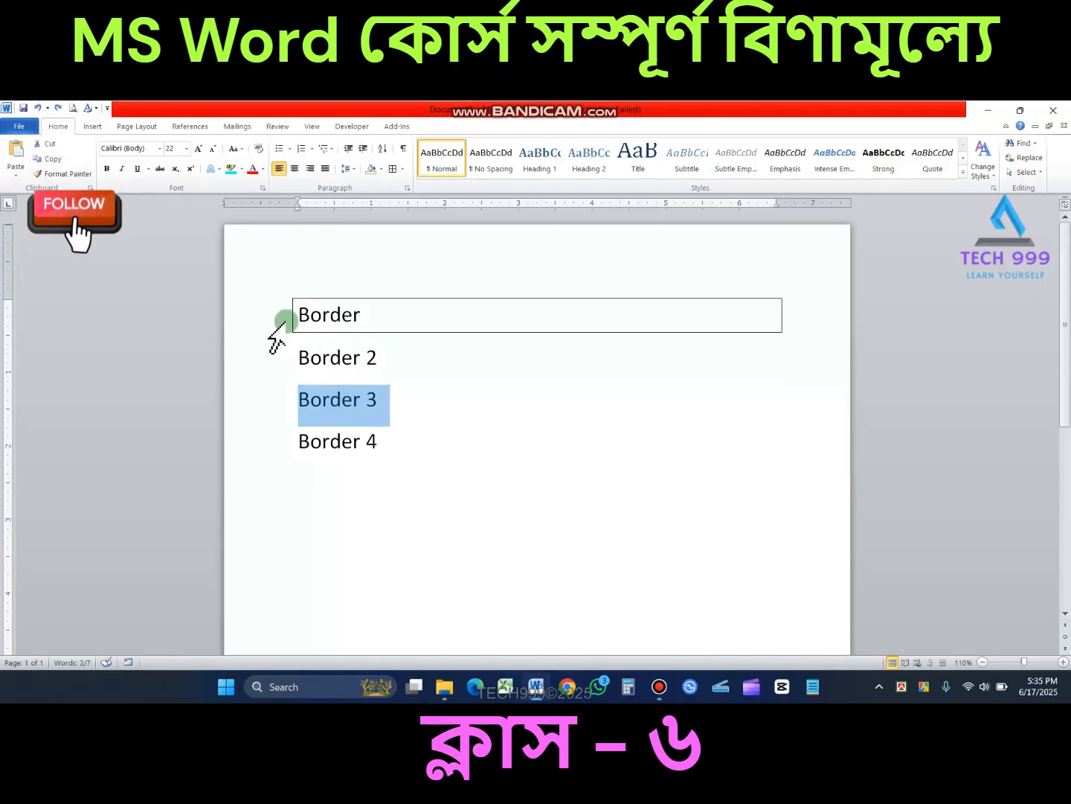
Remove the border from the first line and apply All Borders to all four lines together
left_click(283, 316)
left_click(402, 170)
left_click_drag(289, 313, 378, 435)
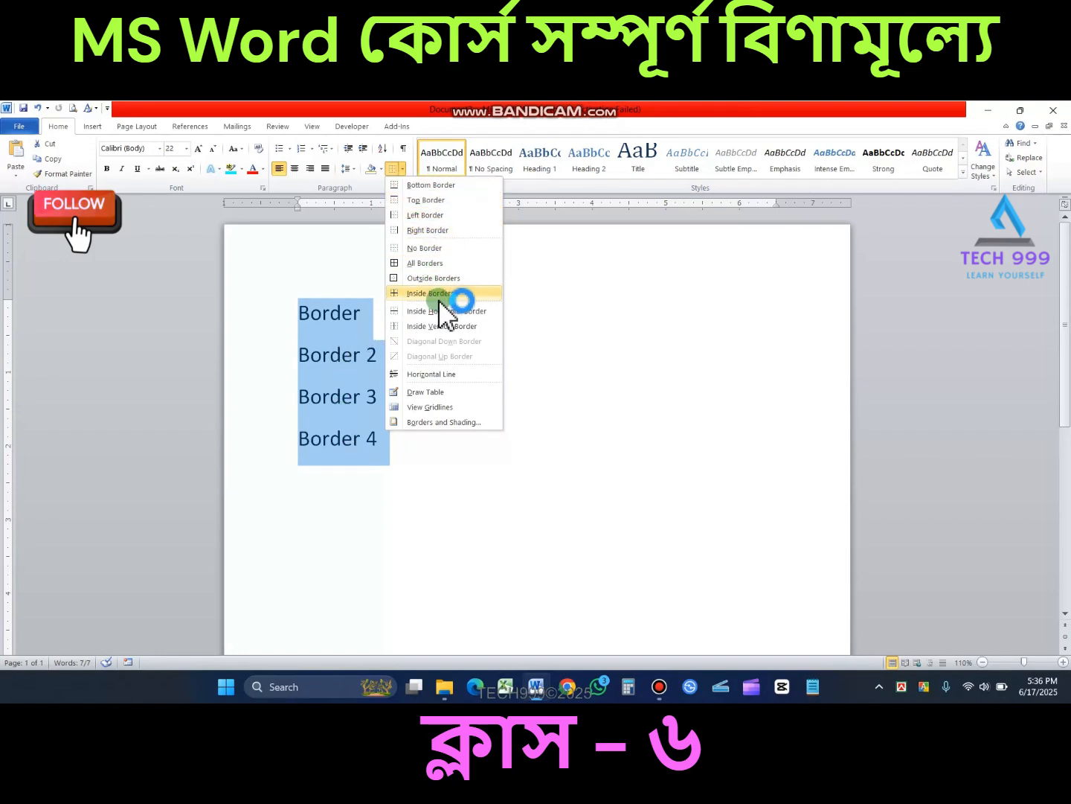
left_click(414, 264)
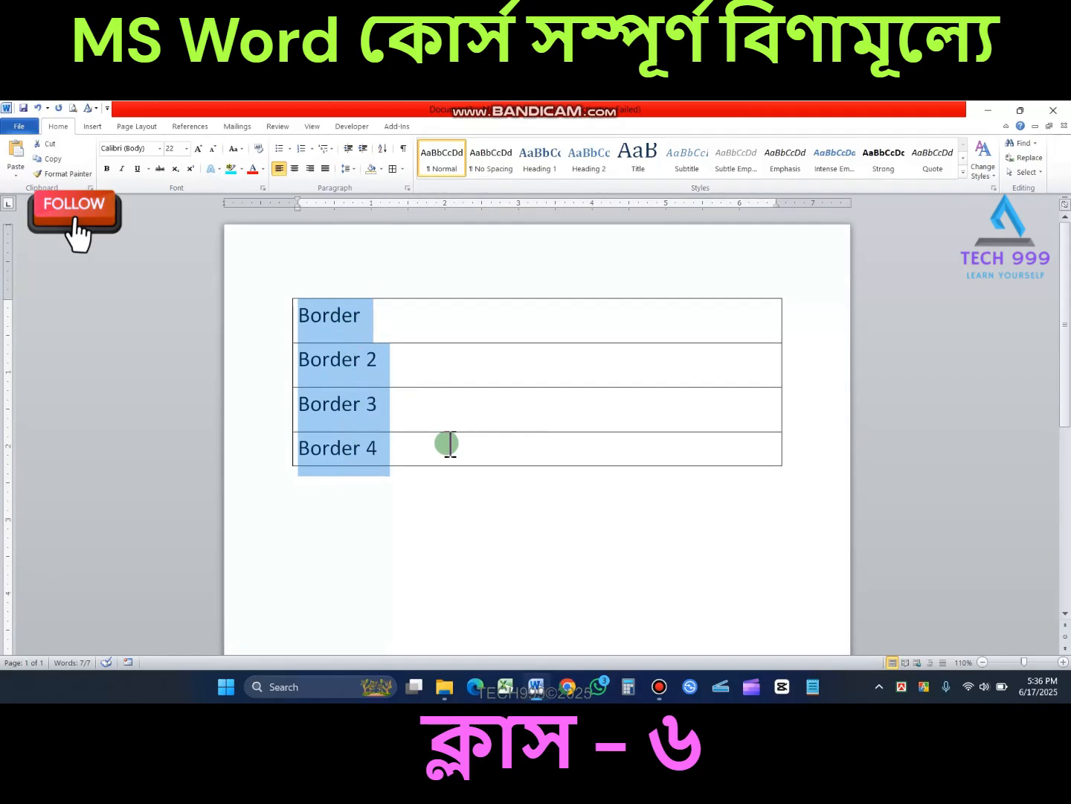
left_click(305, 341)
left_click(340, 325)
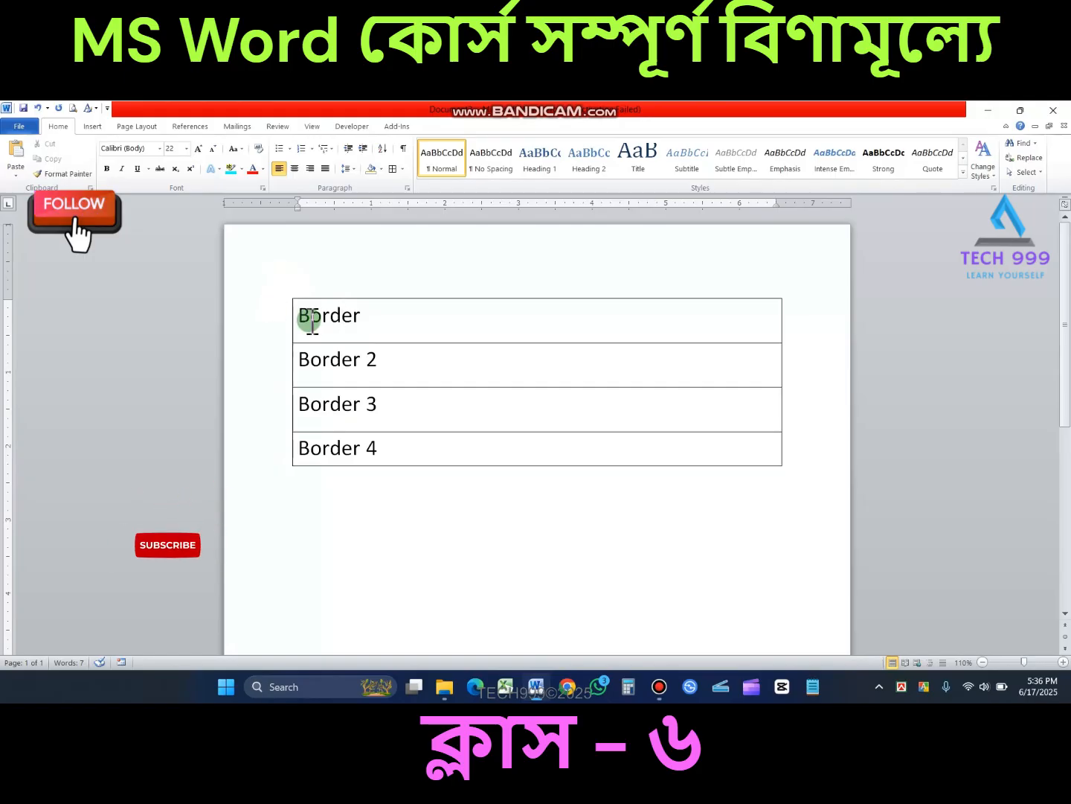
left_click_drag(295, 301, 412, 303)
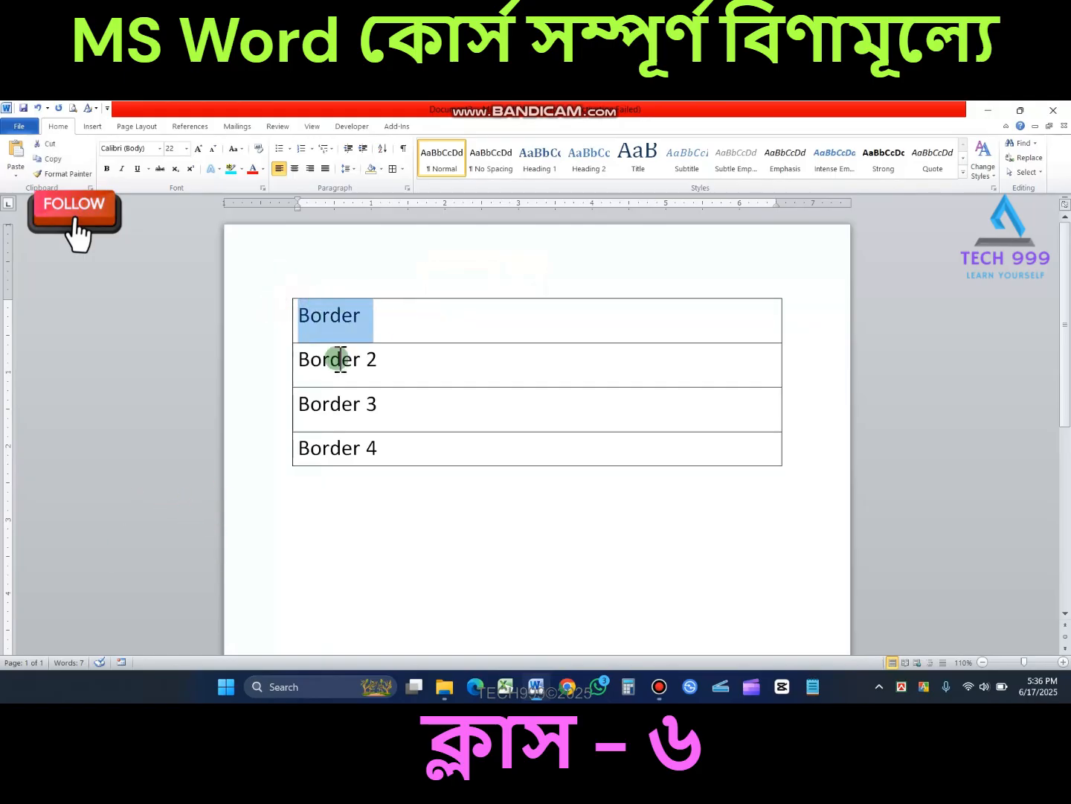
left_click_drag(299, 334, 677, 463)
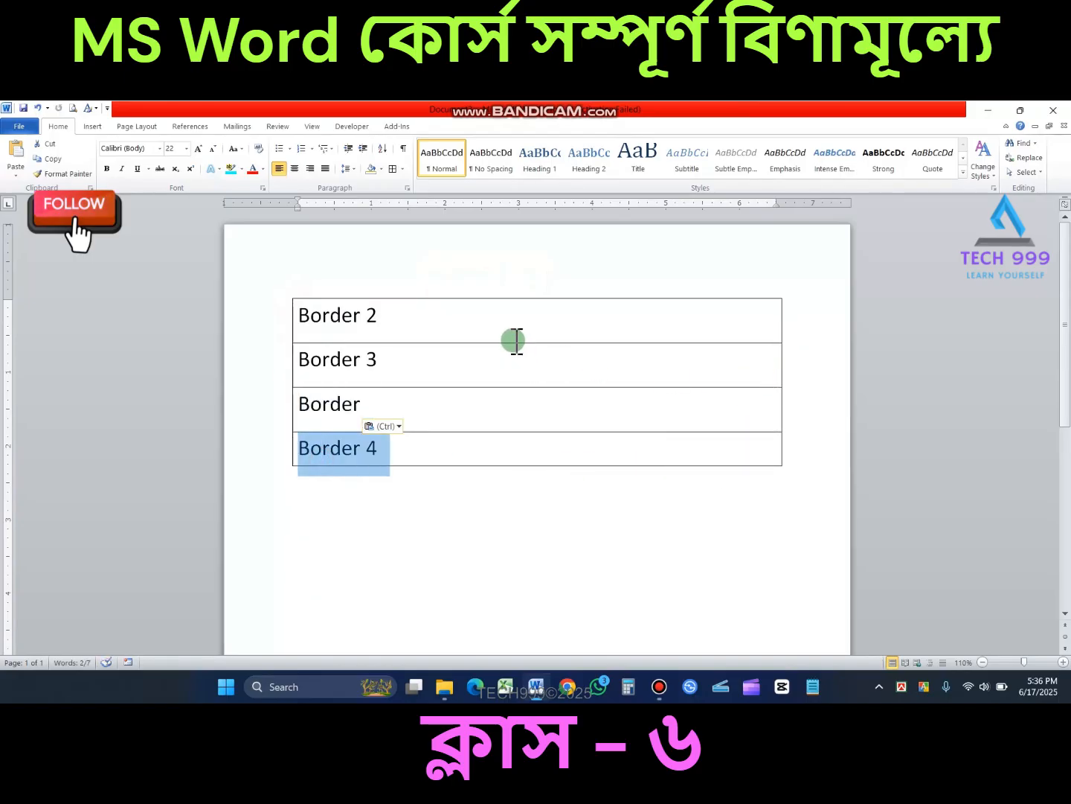
left_click(370, 316)
key("ctrl+z")
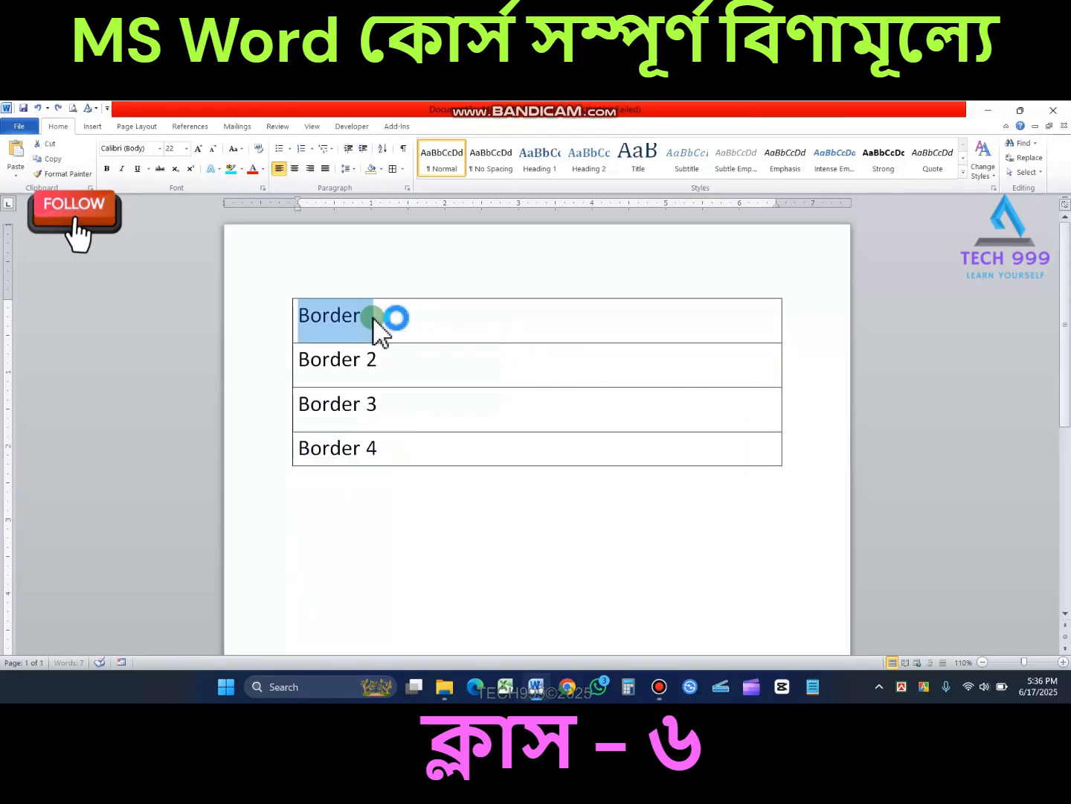
Undo All Borders on the four lines and apply Outside Borders around them as one block
key("ctrl+z")
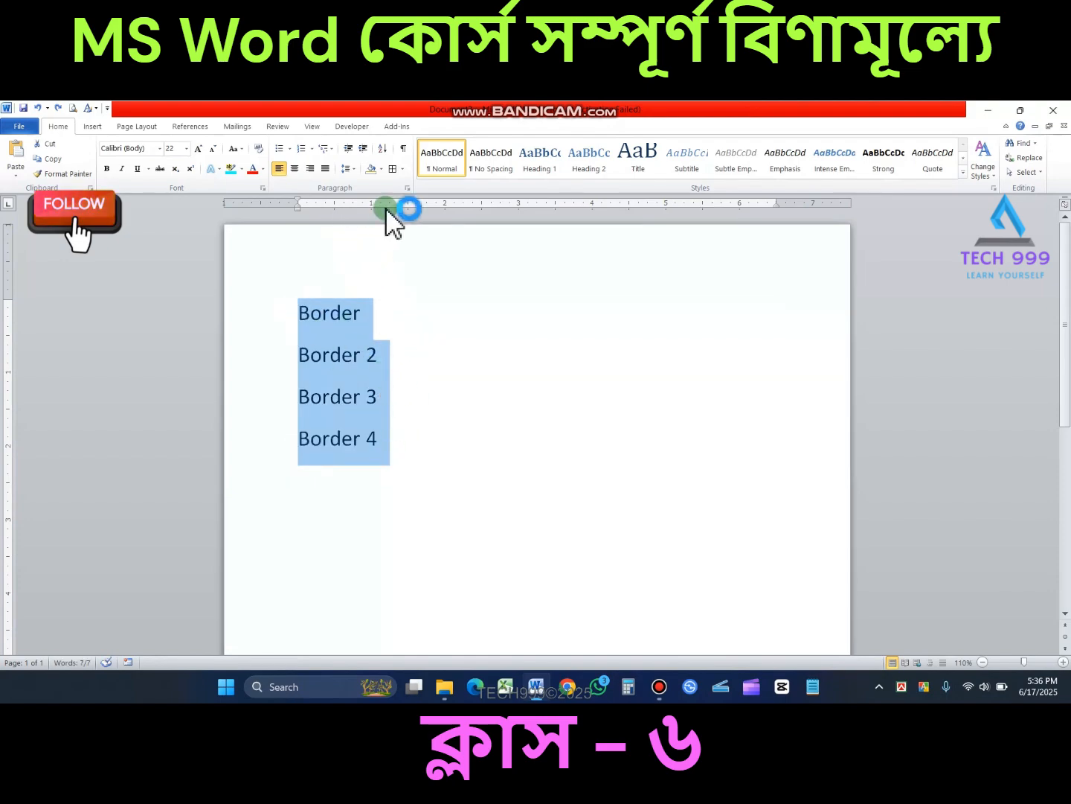
left_click(403, 168)
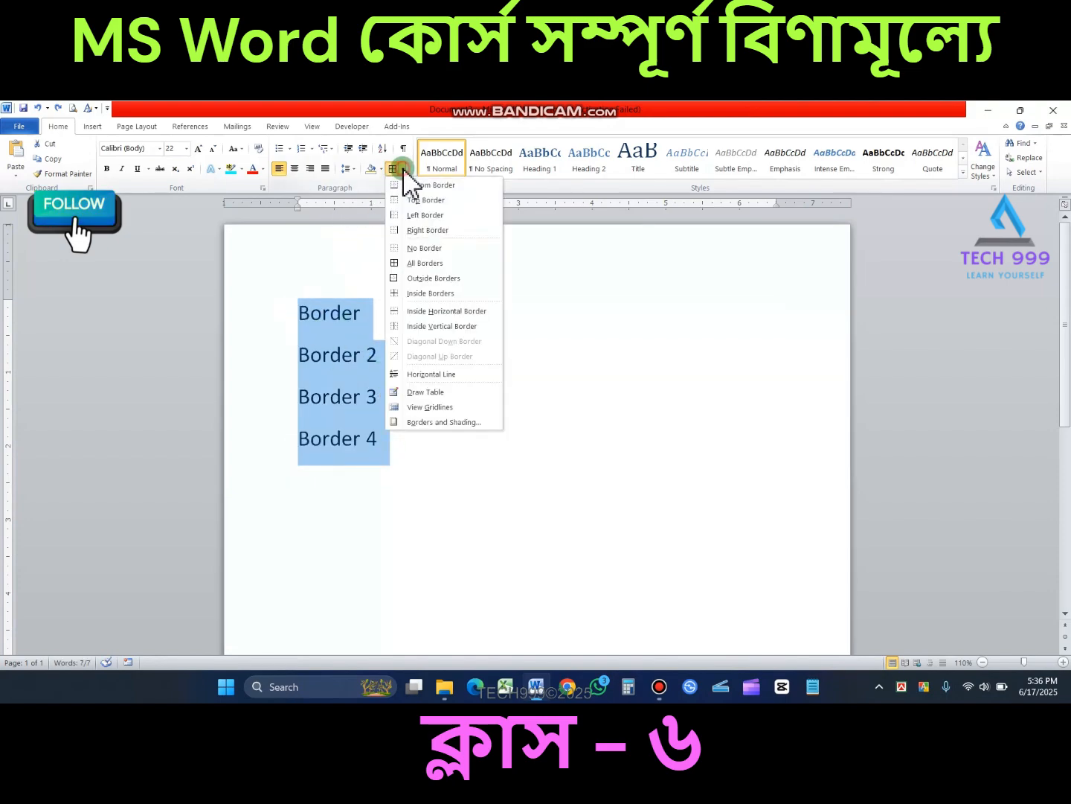
left_click(421, 279)
left_click(414, 366)
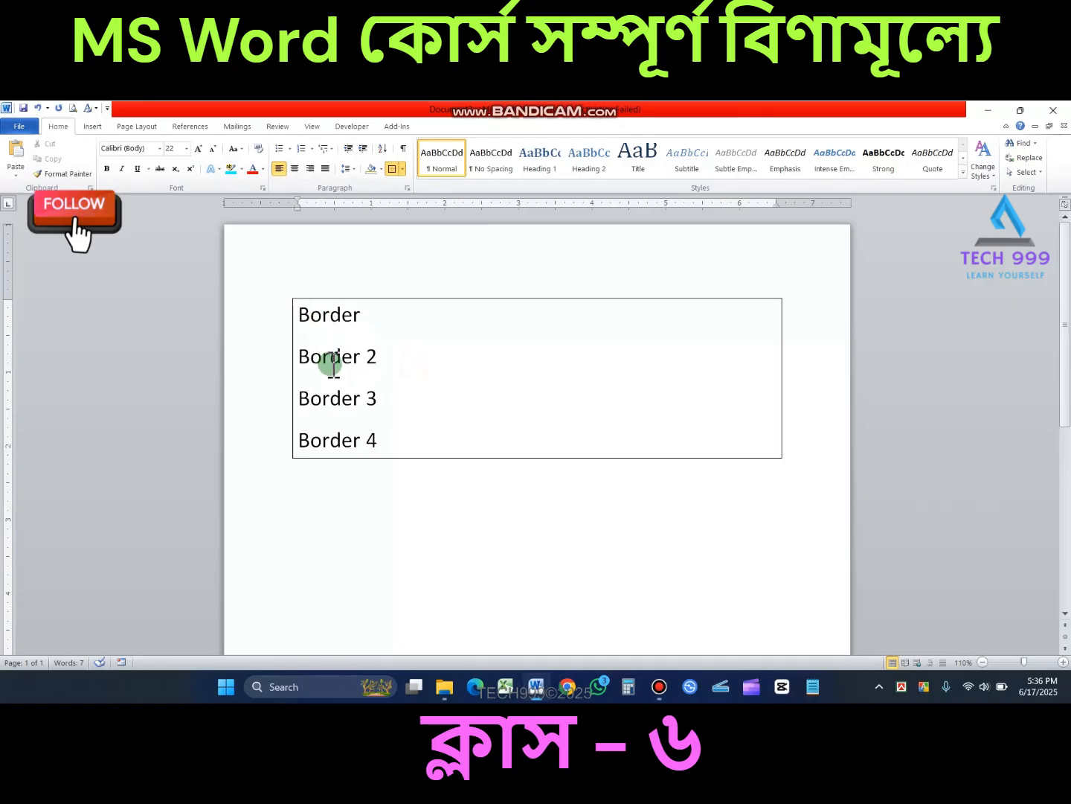
left_click(331, 360)
left_click(267, 321)
left_click(396, 374)
left_click(370, 326)
Remove the outside border from all four lines with No Border
left_click_drag(298, 318, 616, 443)
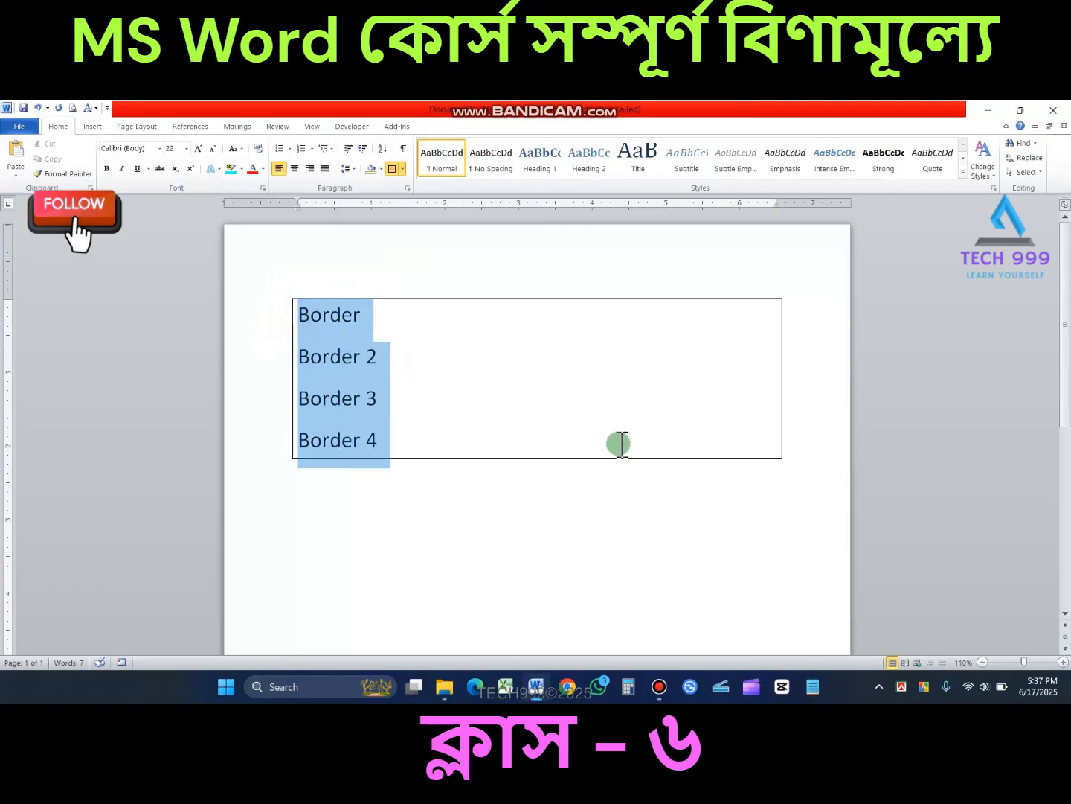
left_click(402, 169)
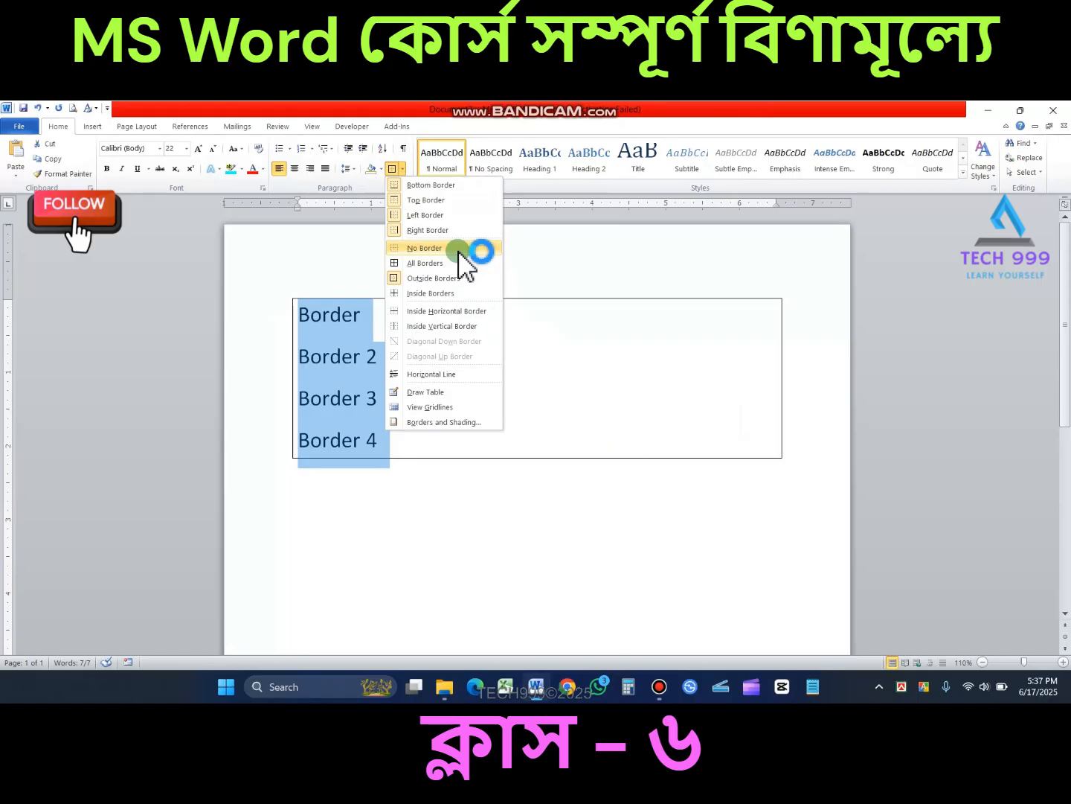
left_click(414, 255)
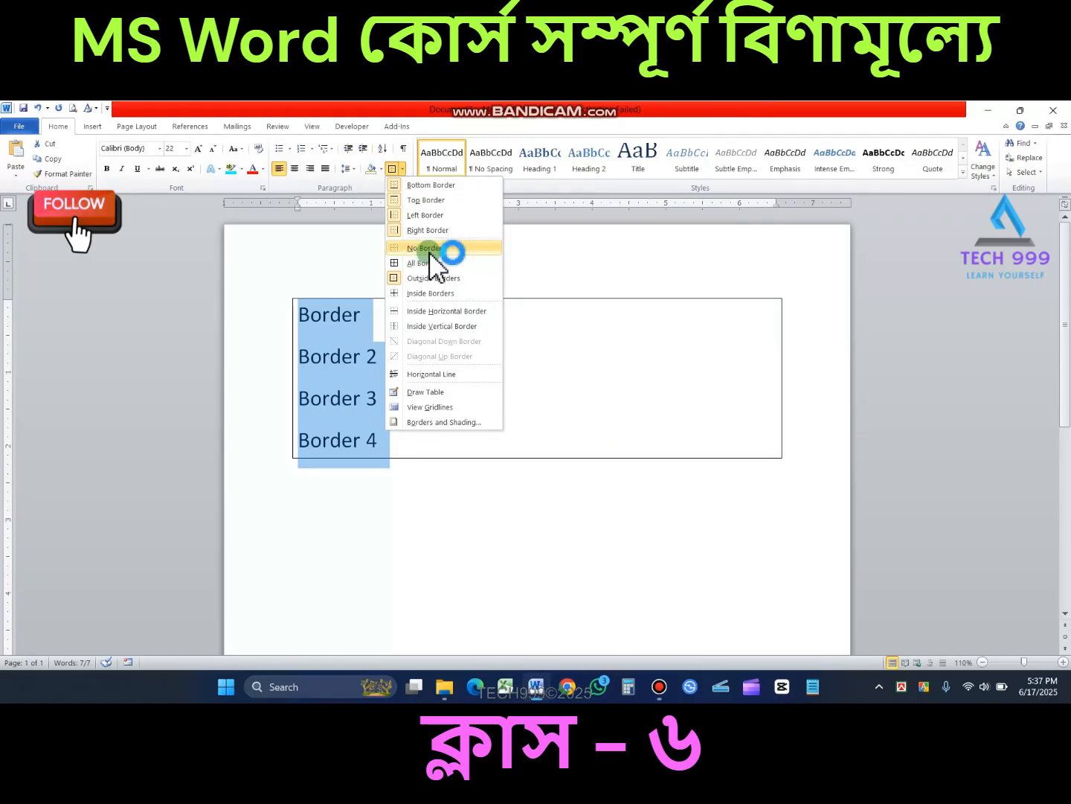
left_click(365, 392)
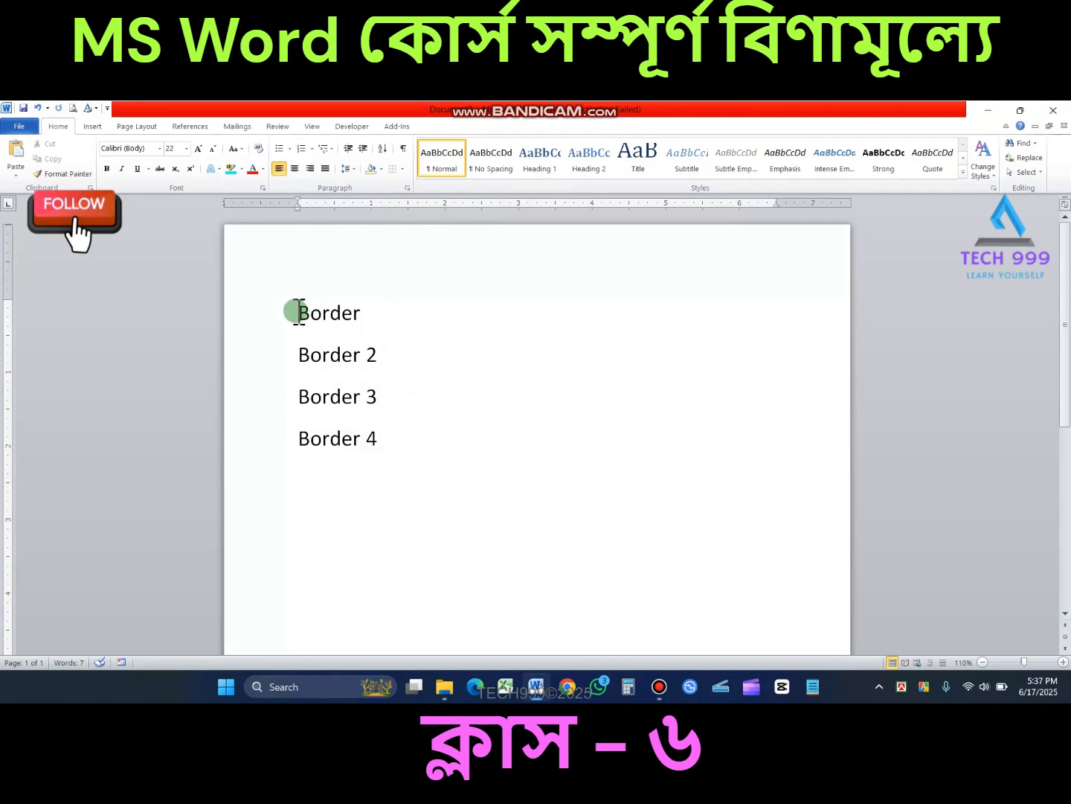
Apply Outside Borders around the four lines once more, and clear them with No Border
left_click_drag(298, 312, 394, 433)
left_click(402, 169)
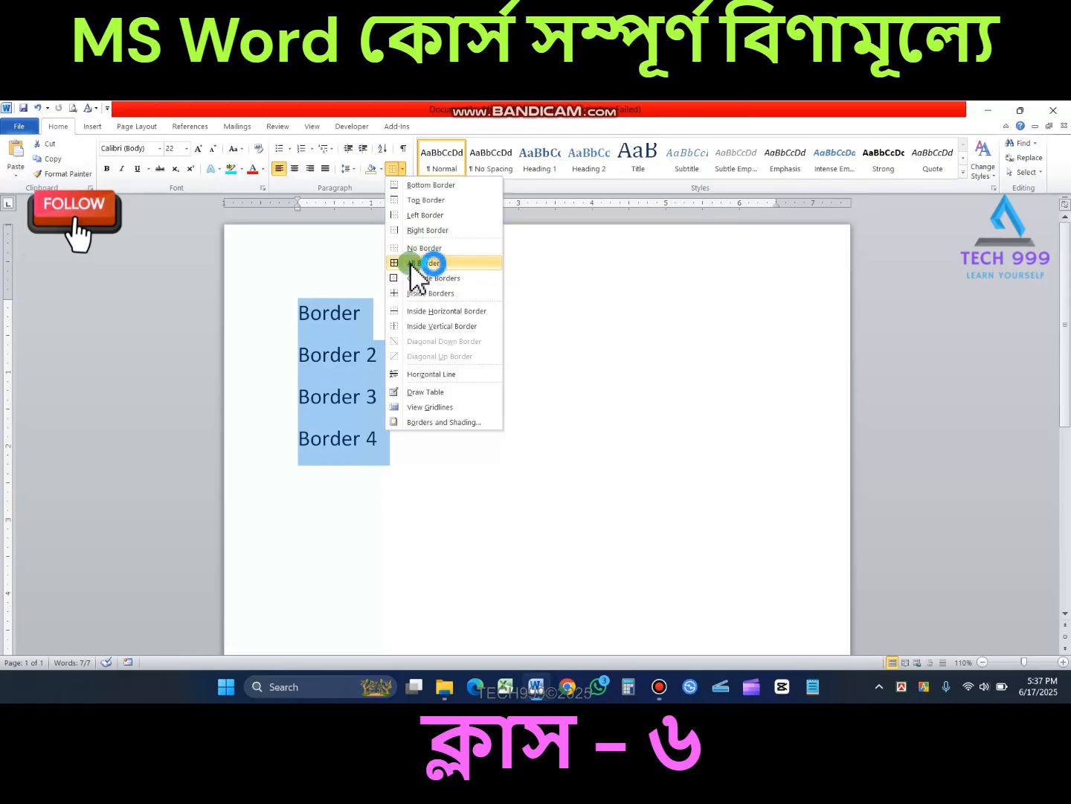
left_click(447, 295)
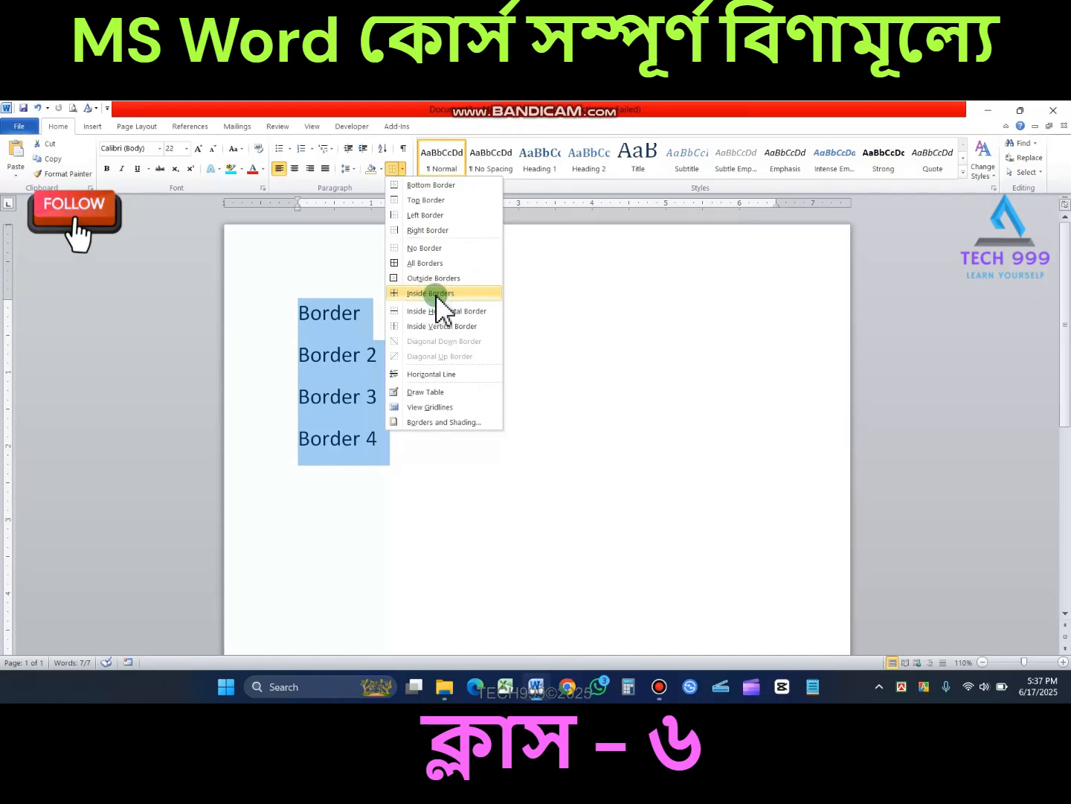
left_click(439, 293)
left_click(402, 327)
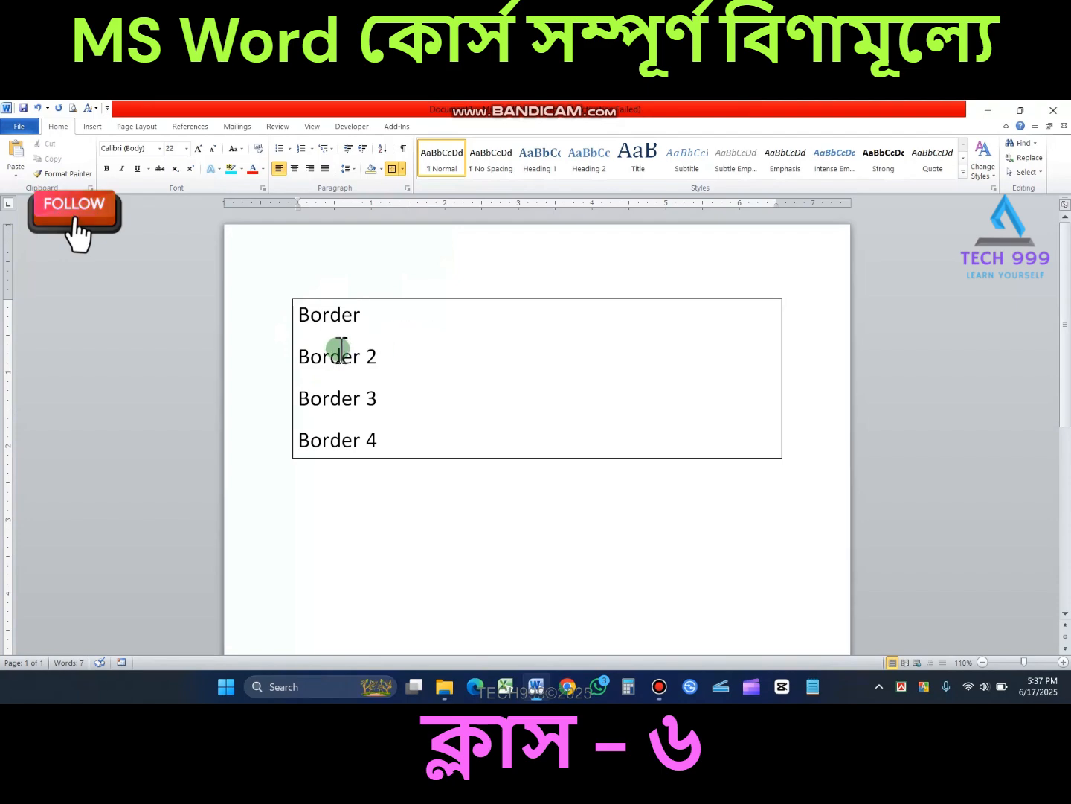
left_click_drag(288, 311, 316, 445)
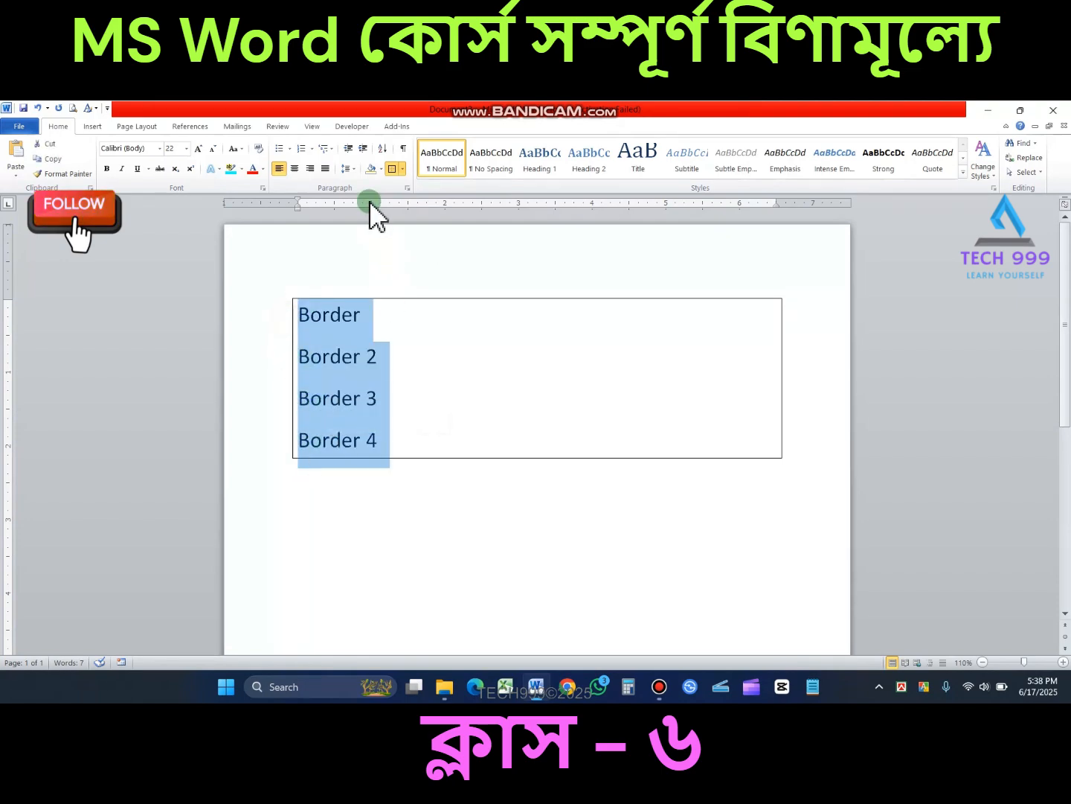
left_click(403, 169)
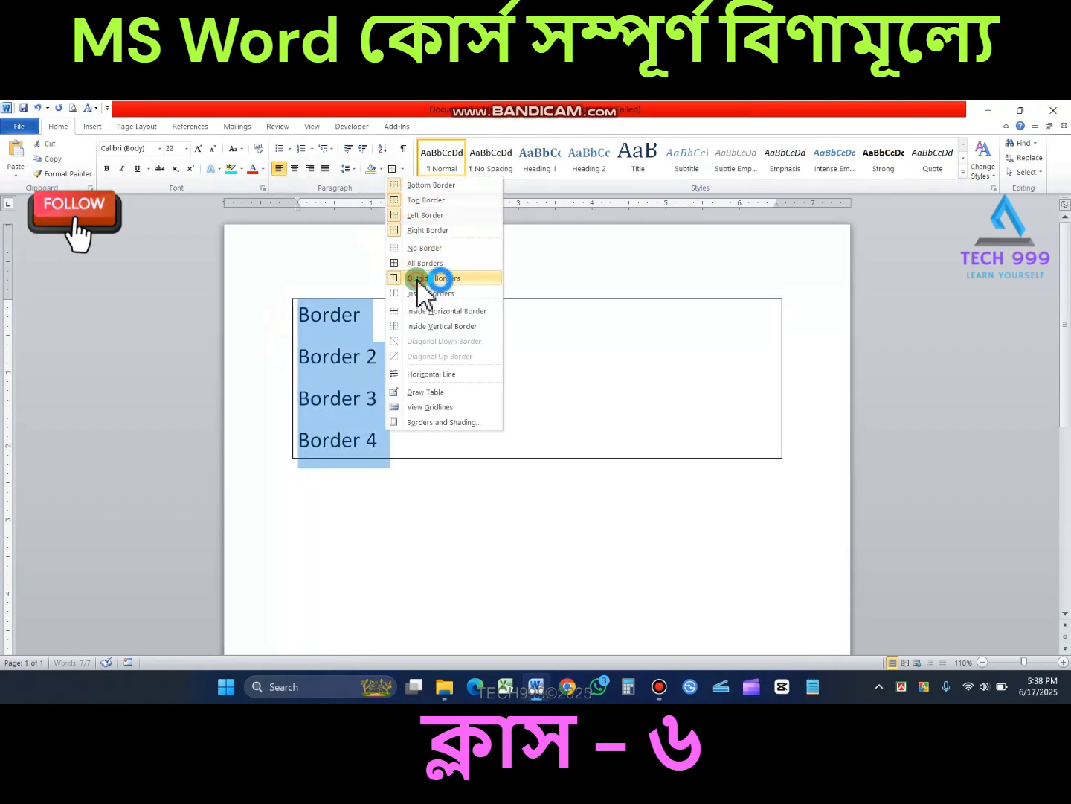
left_click(418, 268)
Apply Inside Borders to all four lines so that only the dividers between them are drawn
left_click(403, 169)
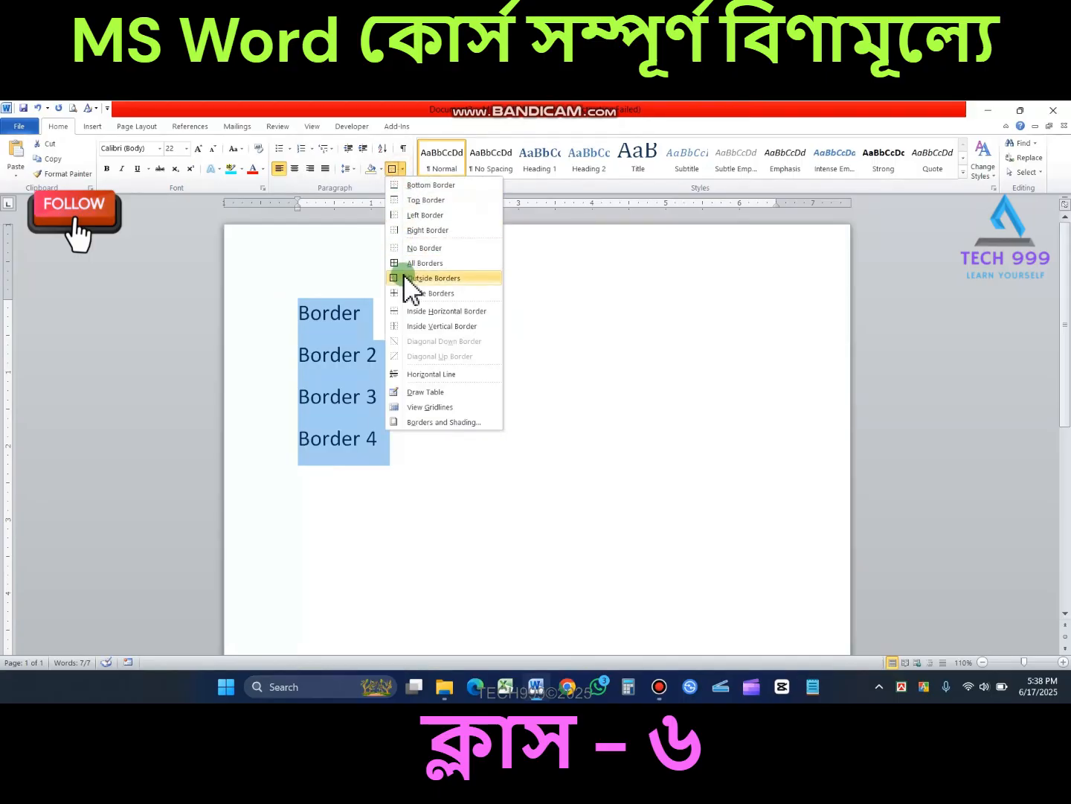
left_click(428, 293)
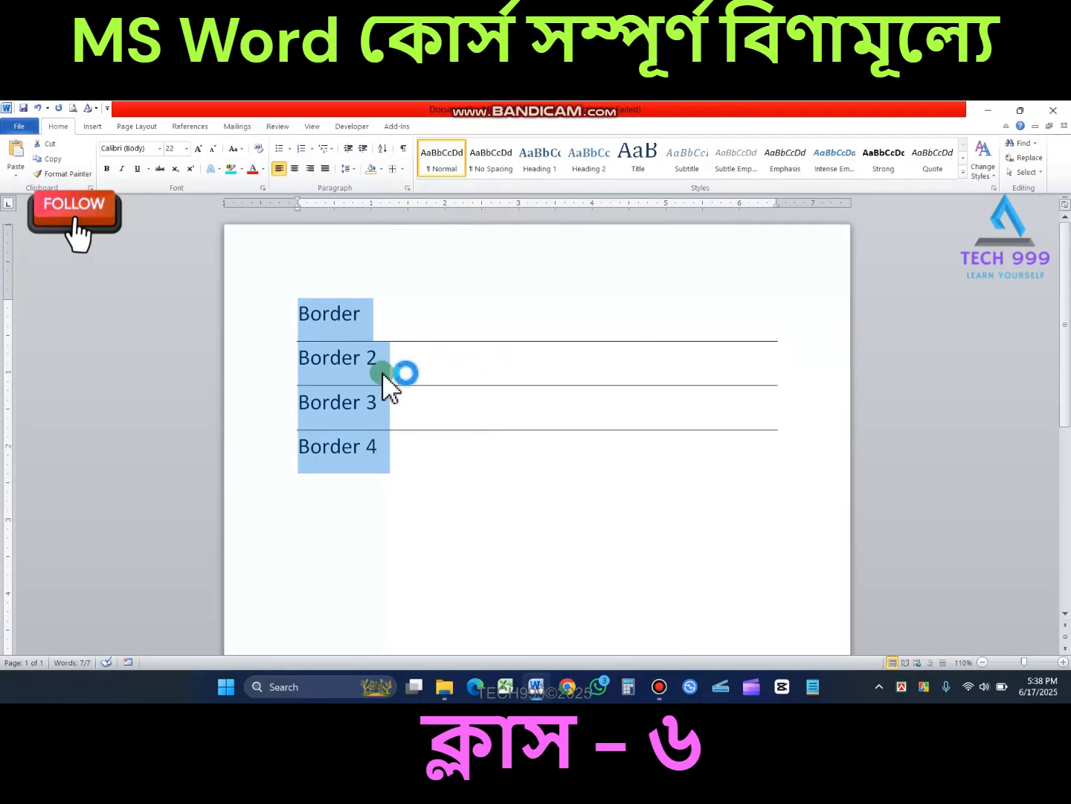
left_click(363, 363)
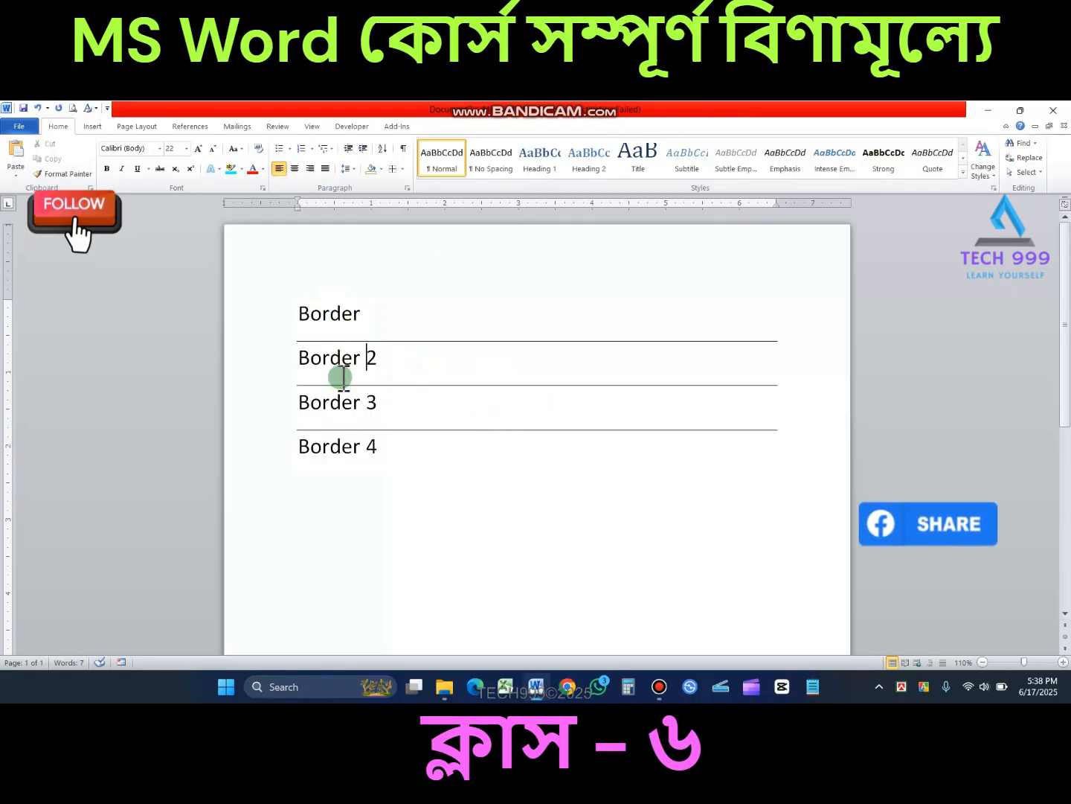
left_click_drag(318, 328, 364, 444)
left_click(403, 169)
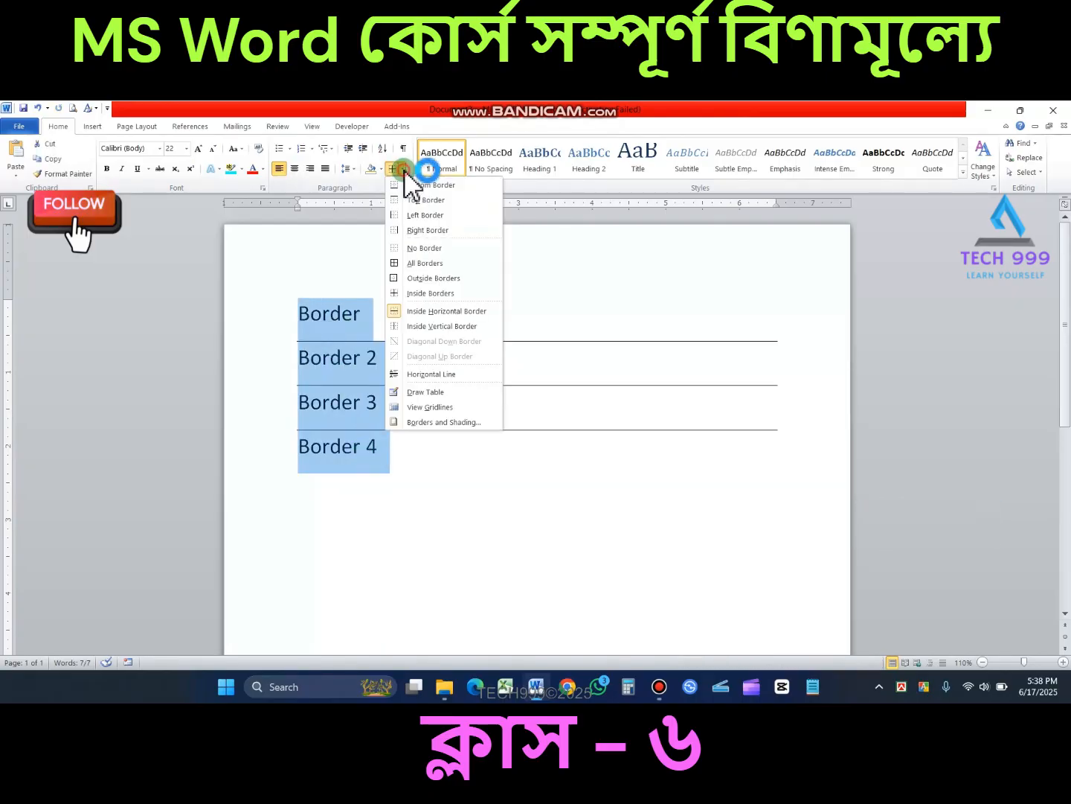
left_click(427, 292)
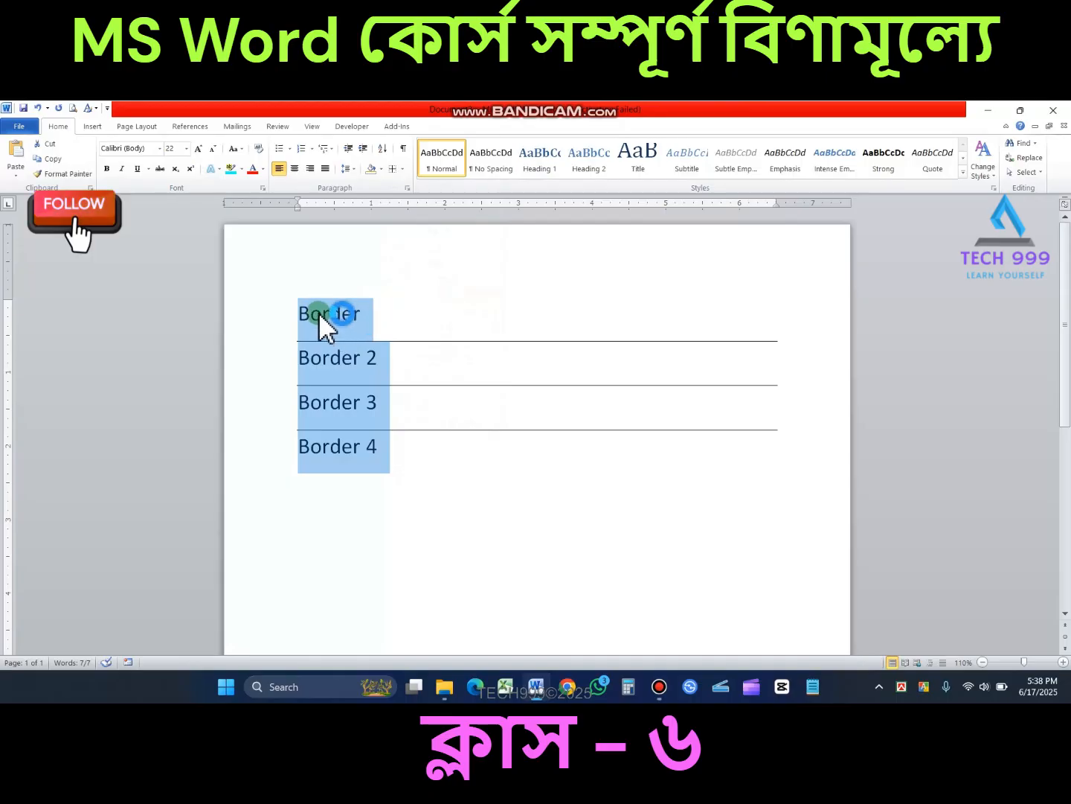
Clear the inside borders from the four lines and apply Inside Horizontal Border to them
left_click(403, 169)
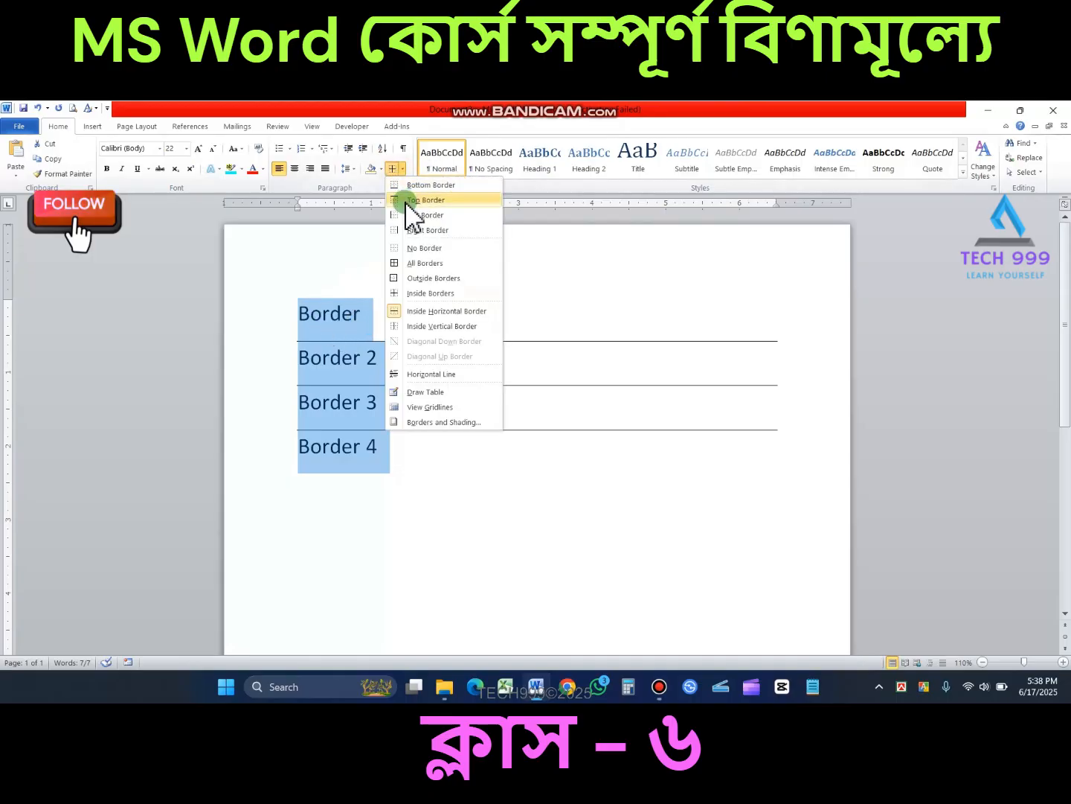
left_click(424, 249)
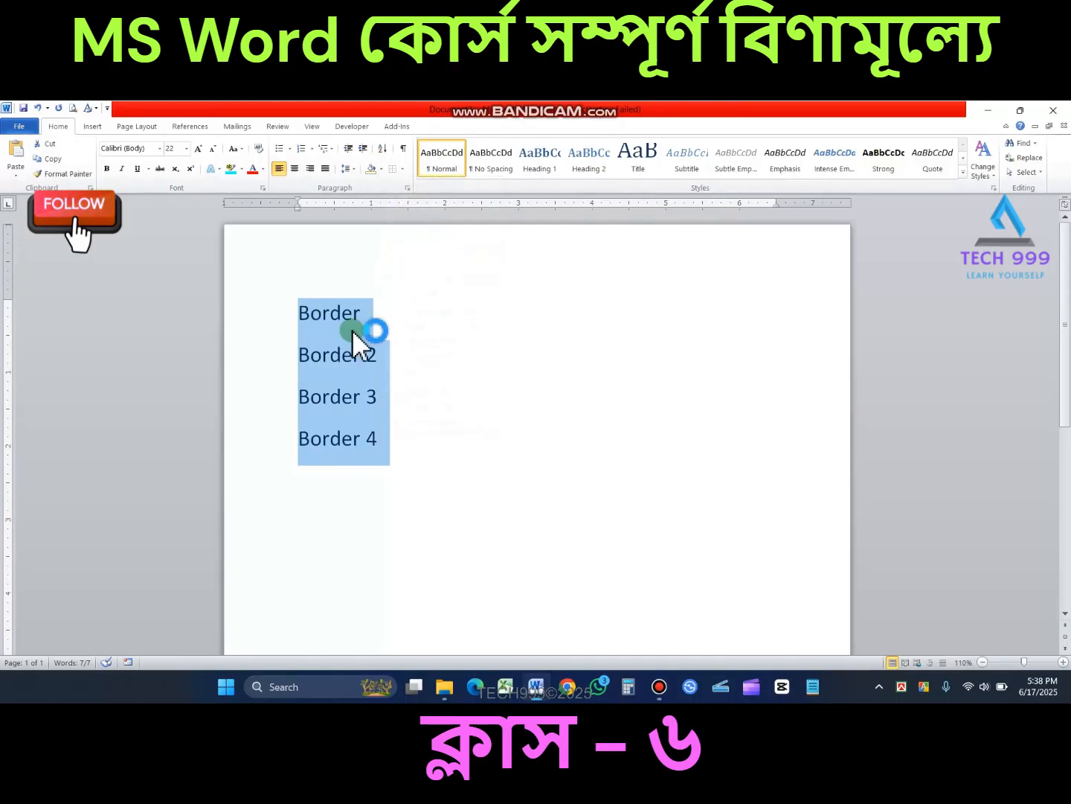
left_click(402, 169)
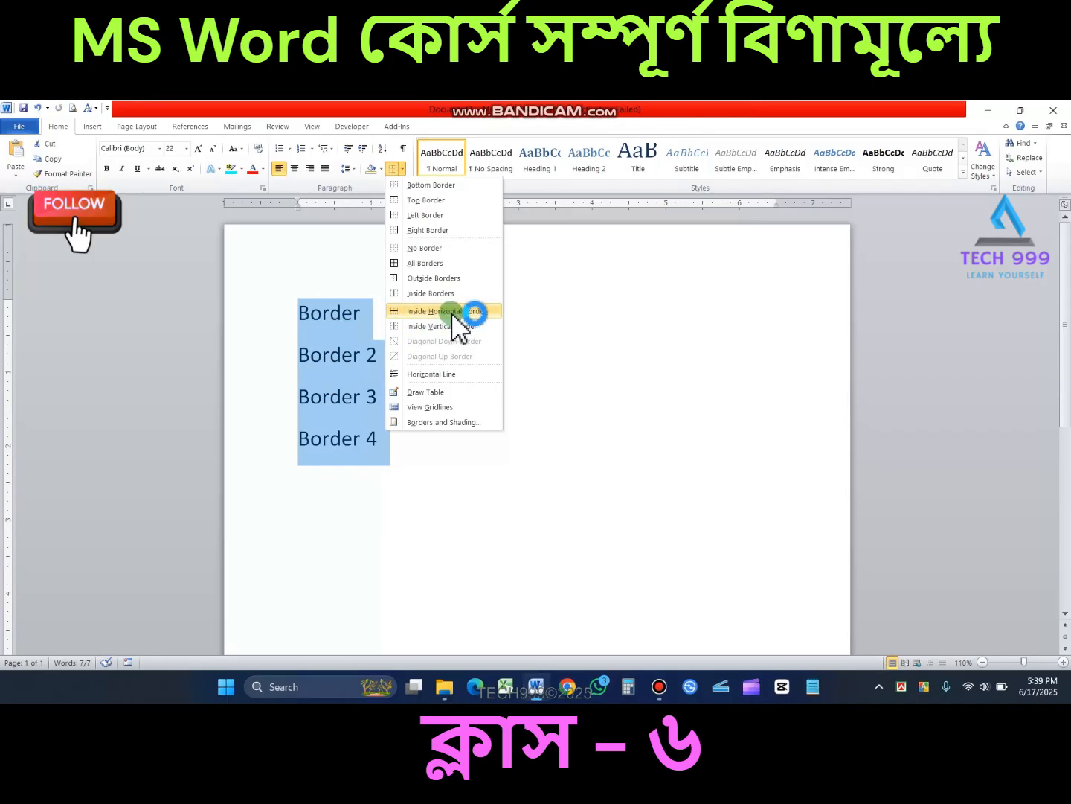
left_click(480, 313)
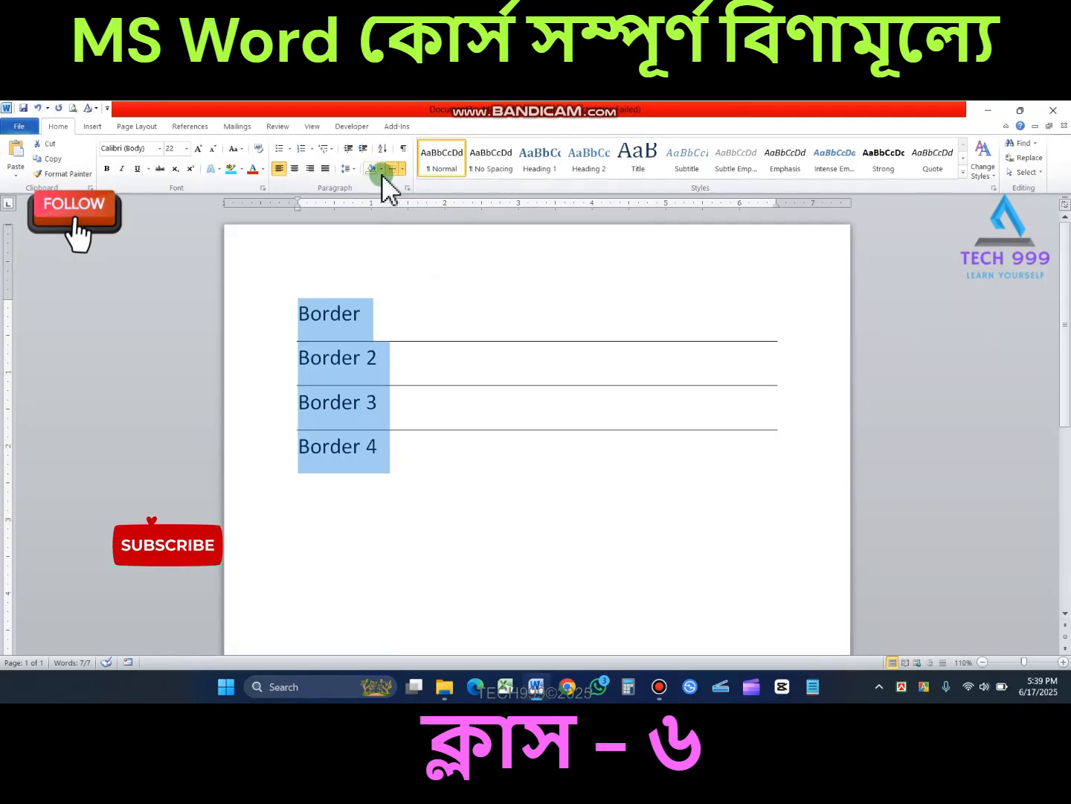
left_click(402, 169)
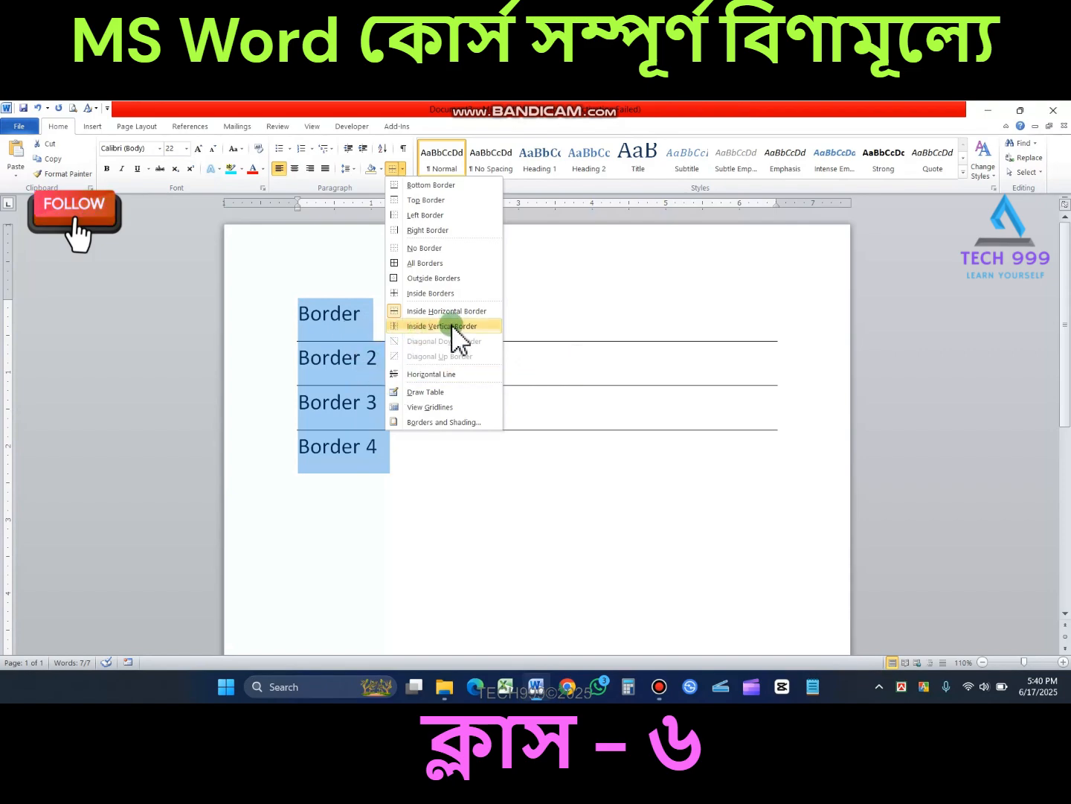
left_click(345, 356)
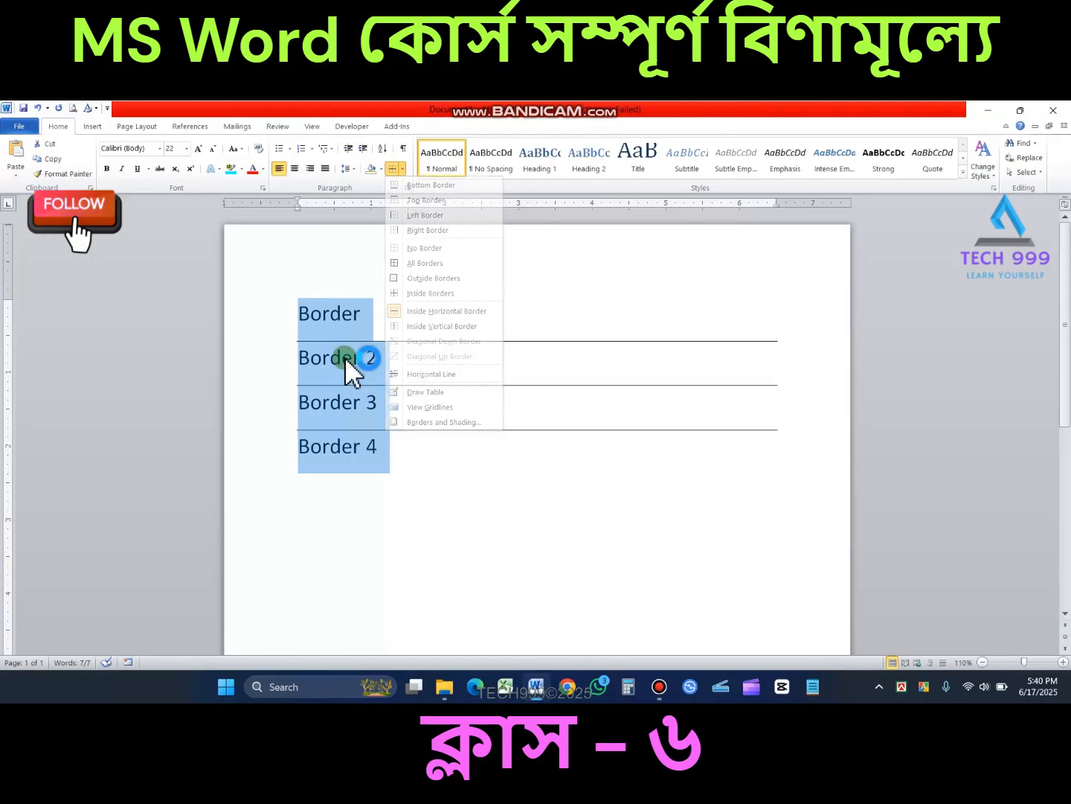
left_click(392, 392)
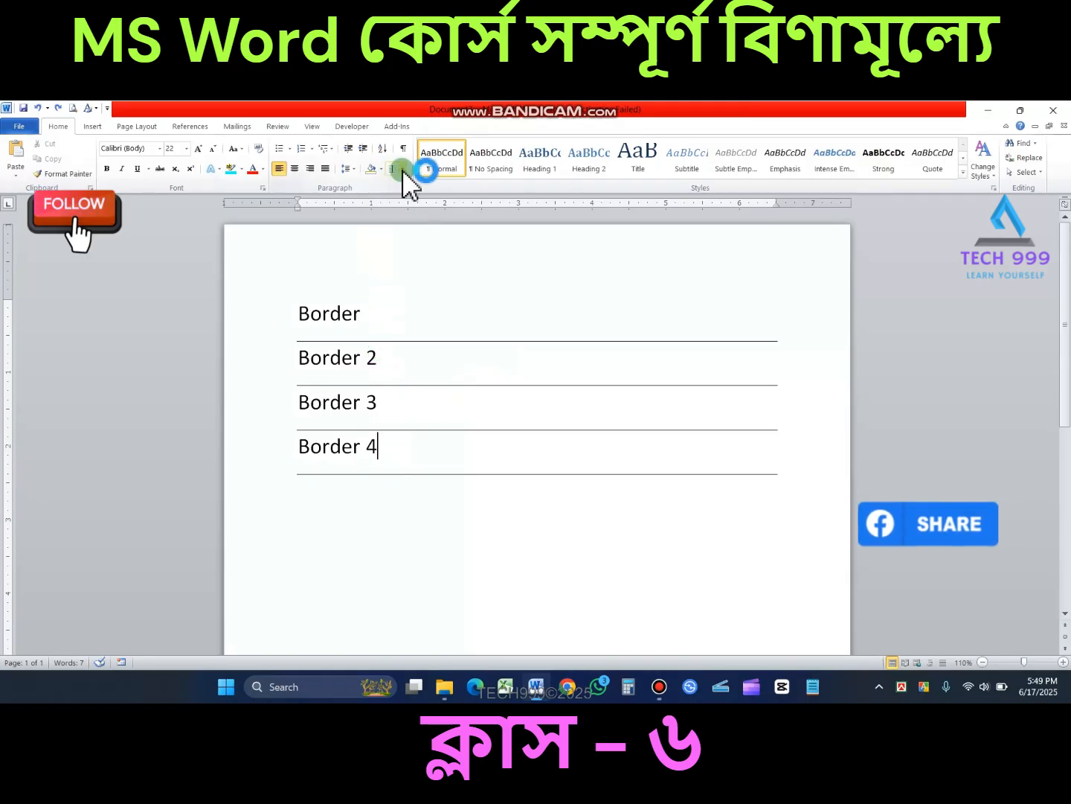
left_click(402, 169)
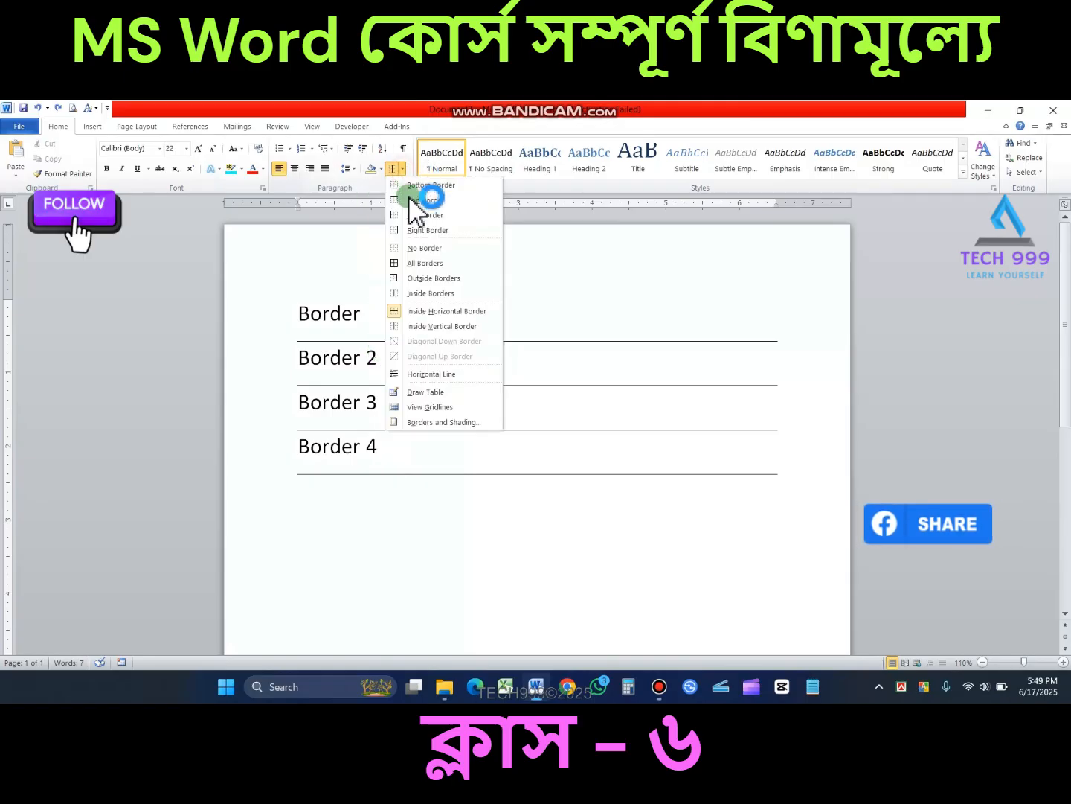
left_click(559, 378)
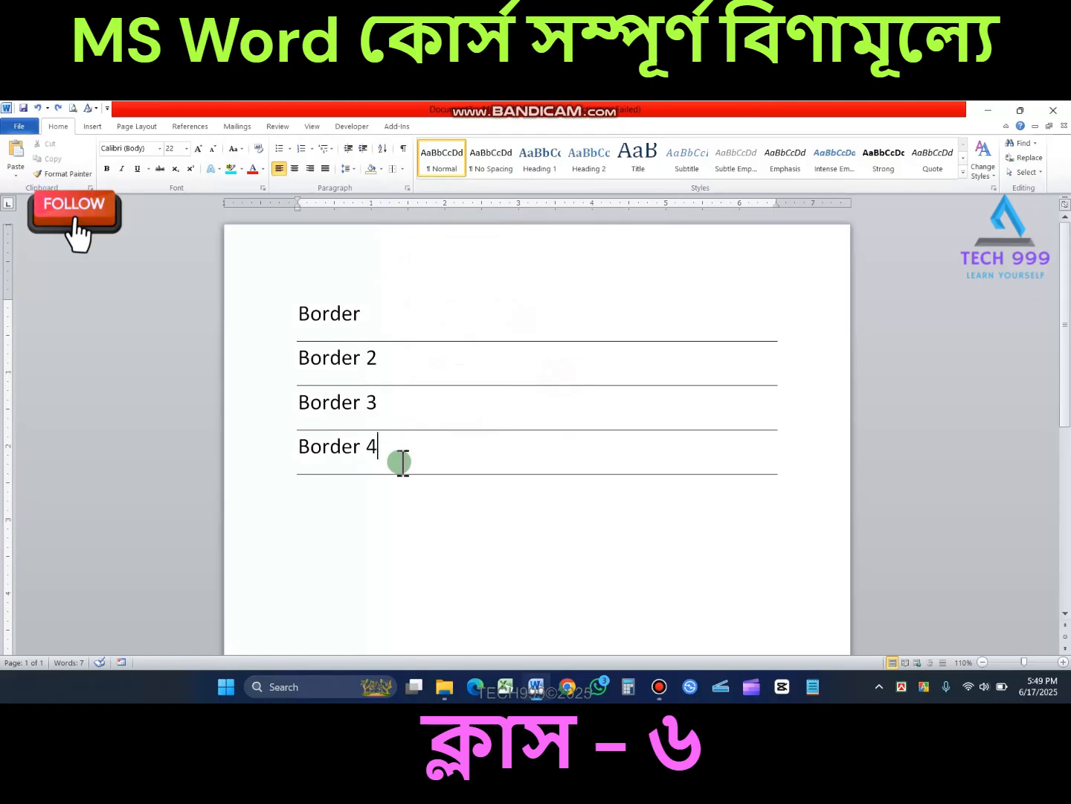
Add three blank bordered lines below "Border 4" and delete them again
key("Return")
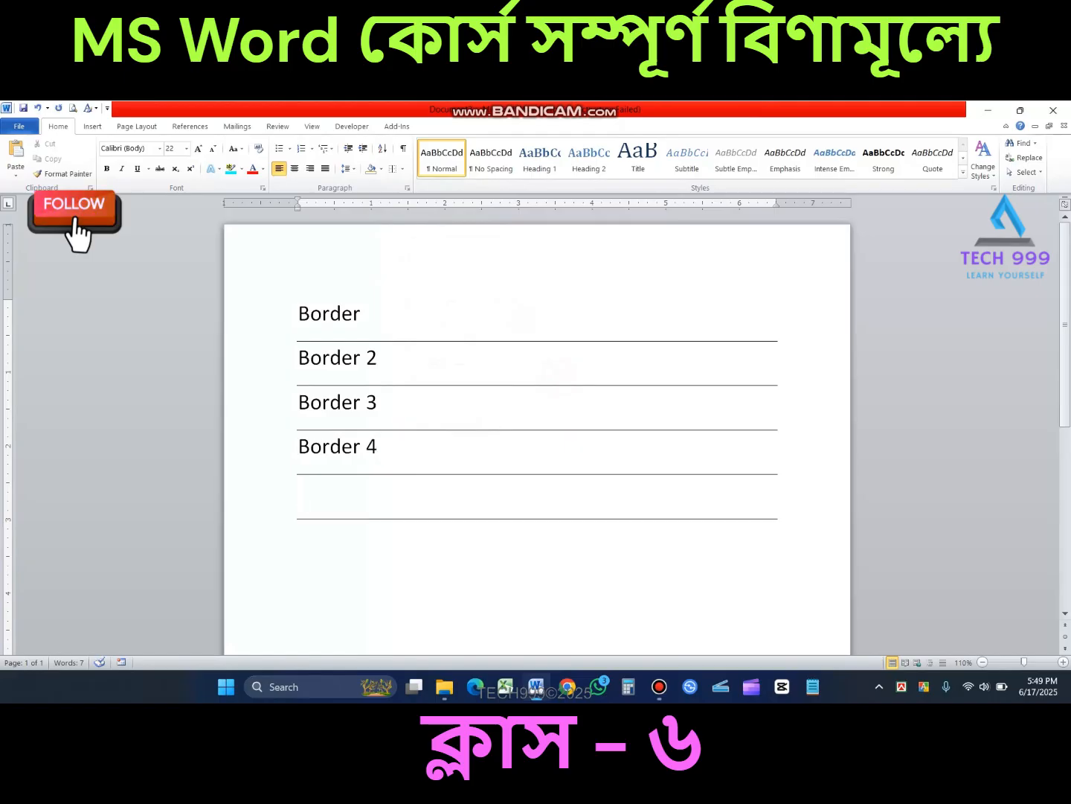
key("Return")
key("Return")
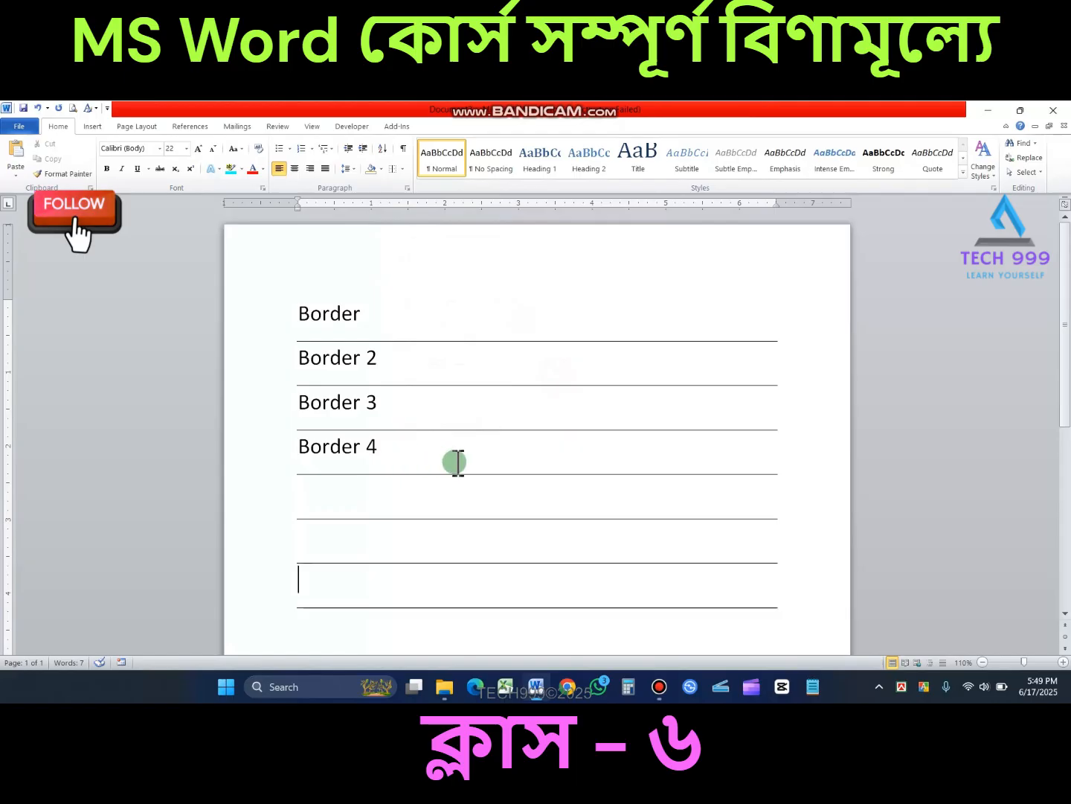
left_click(402, 169)
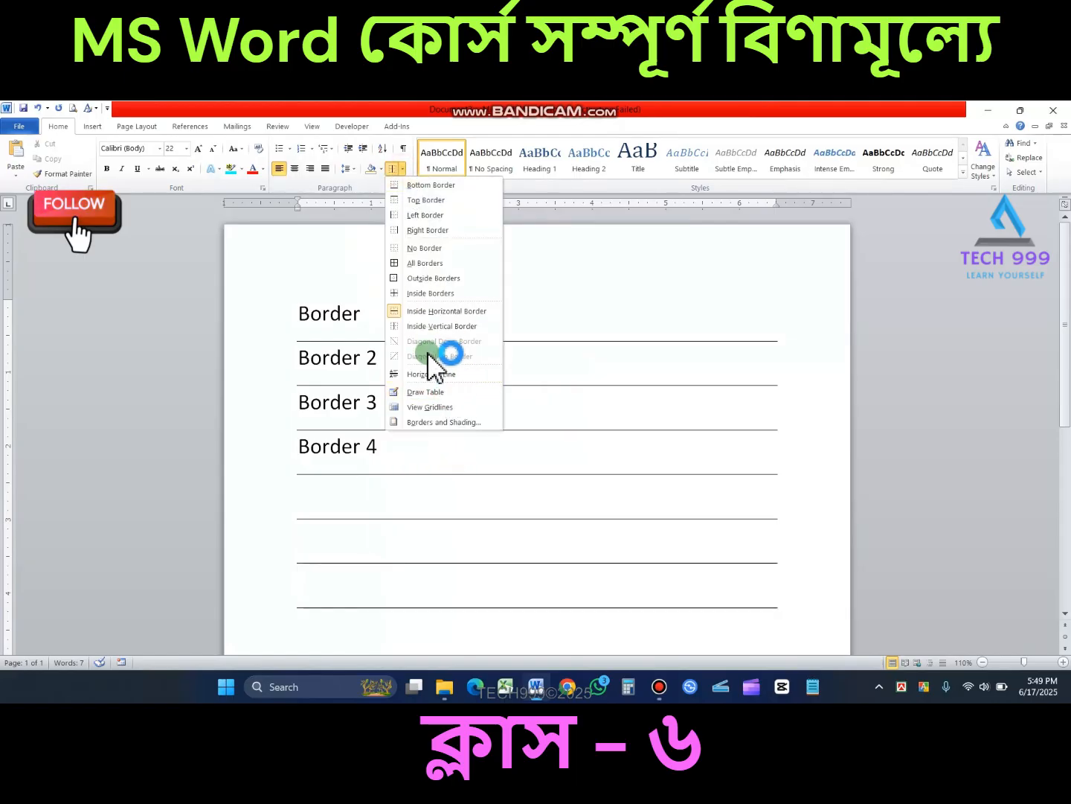
key("BackSpace")
key("BackSpace")
key("BackSpace")
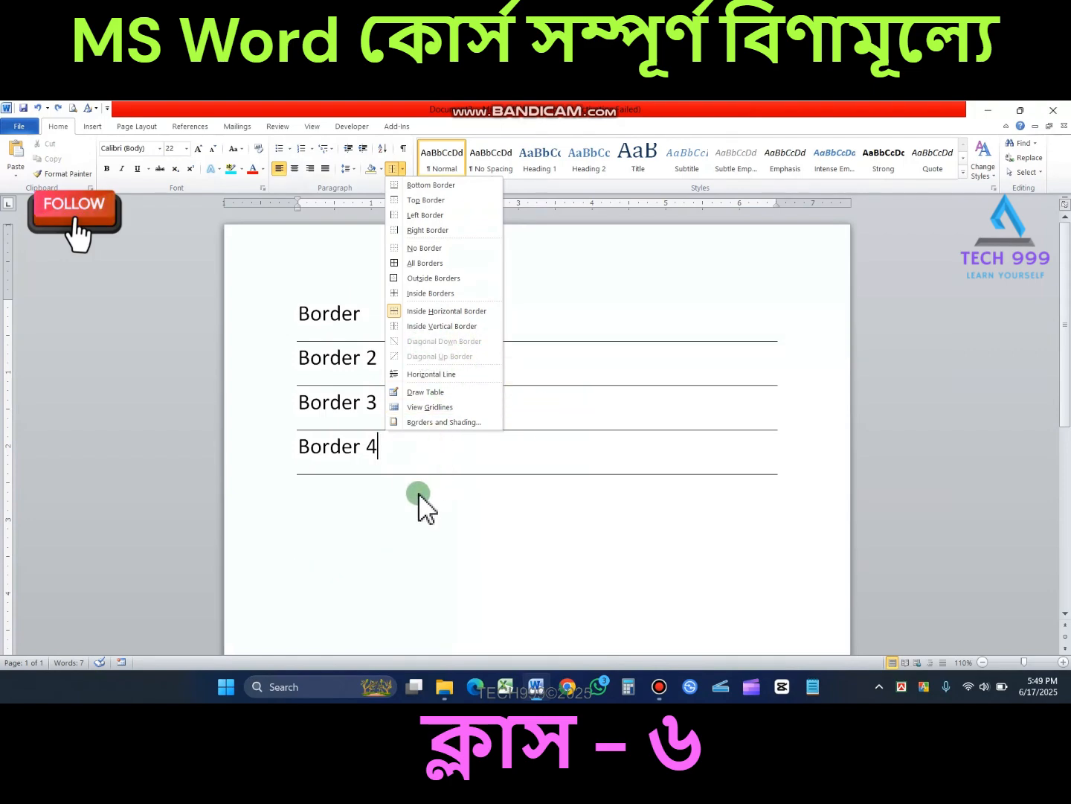
left_click(398, 511)
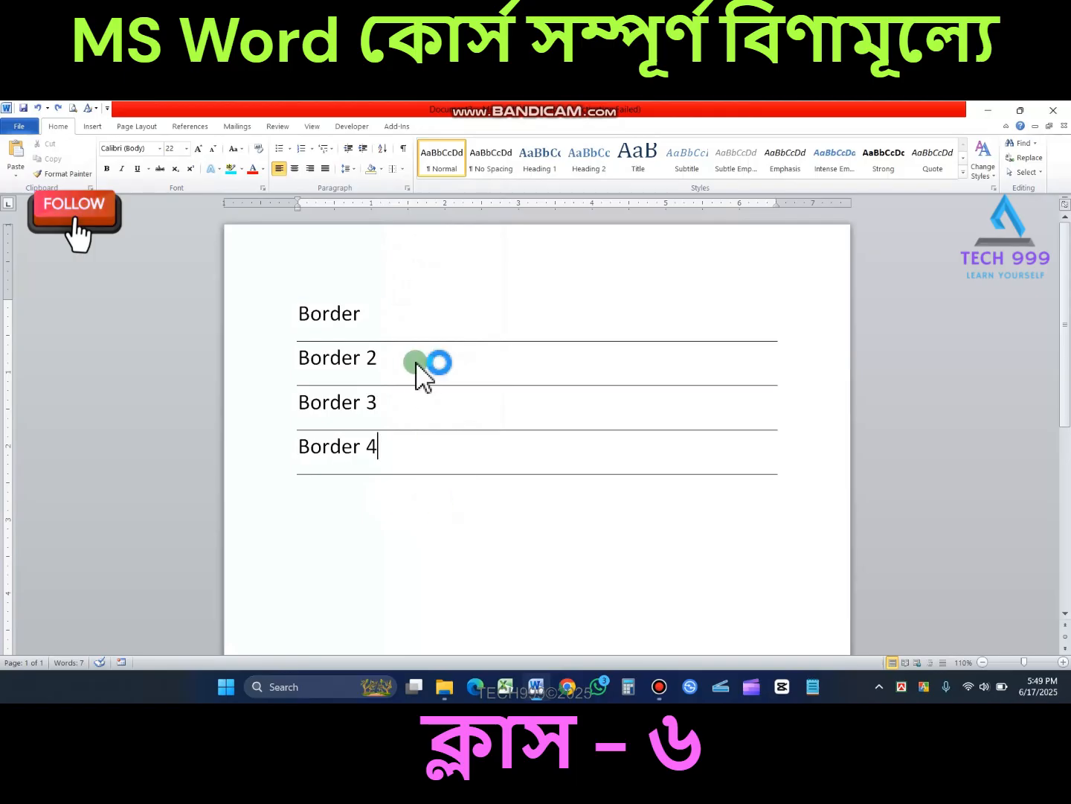
Clear the inside horizontal borders from all the text lines with No Border
key("ctrl+a")
left_click(400, 170)
left_click(420, 244)
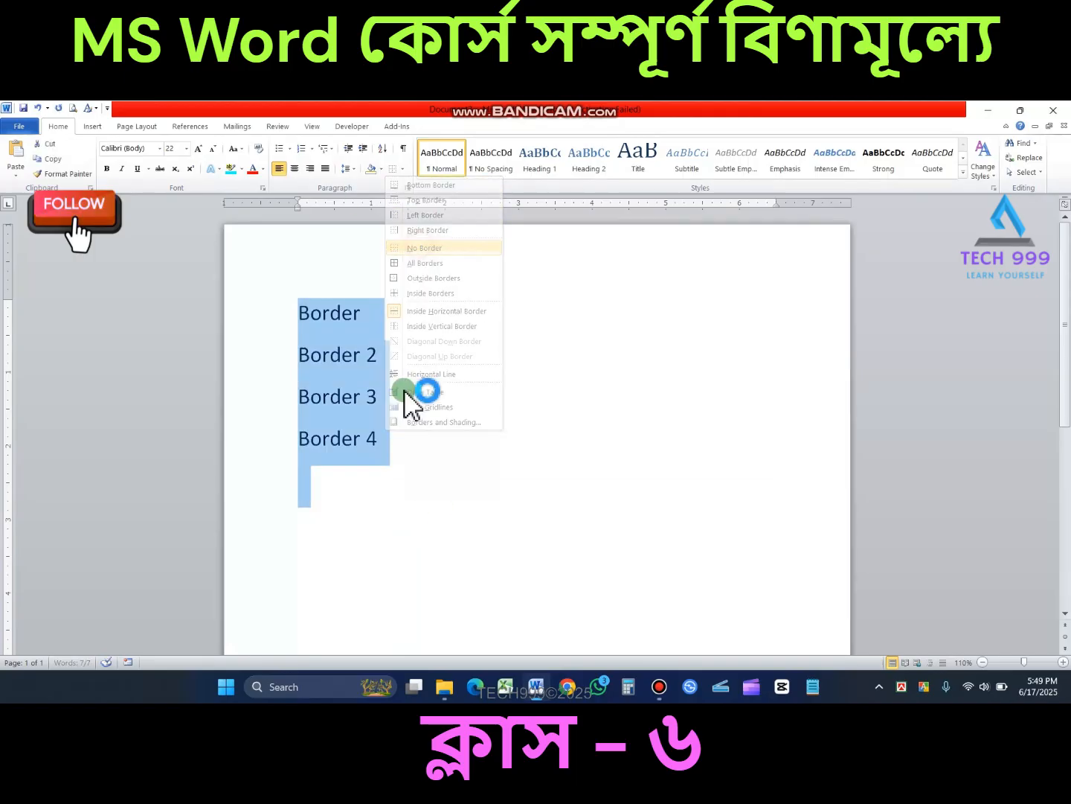
Insert a table of three columns and four rows on the blank line below "Border 4"
left_click(384, 467)
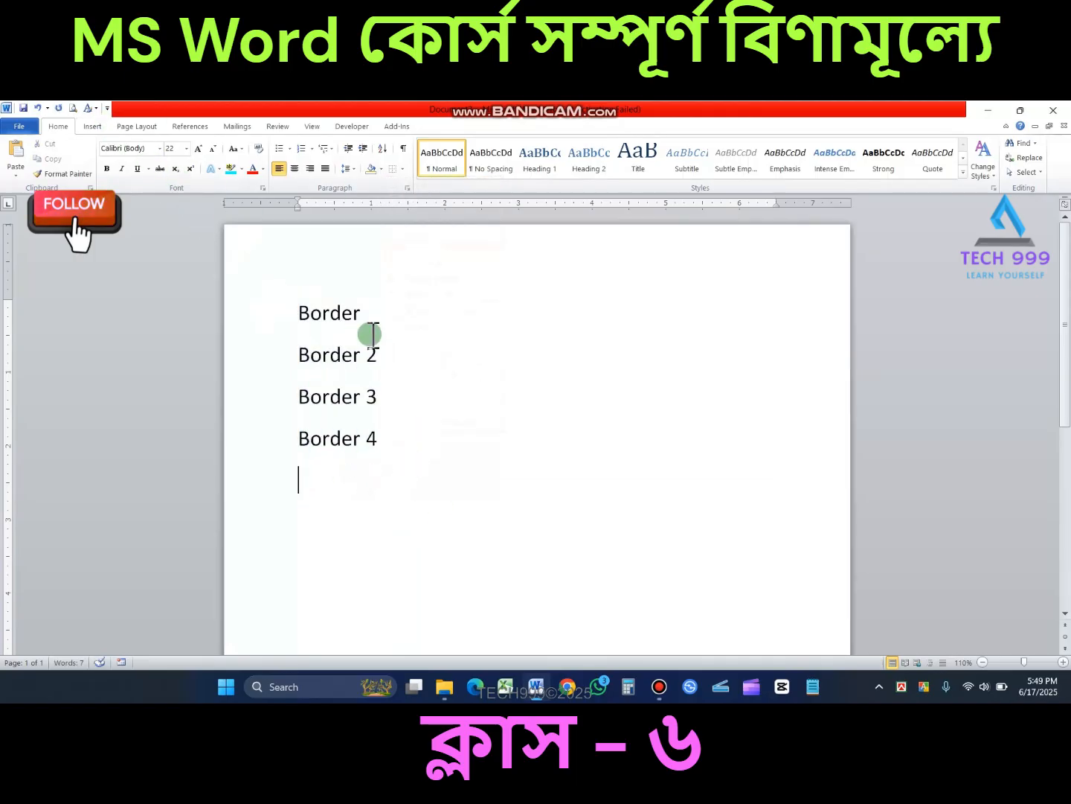
left_click(97, 126)
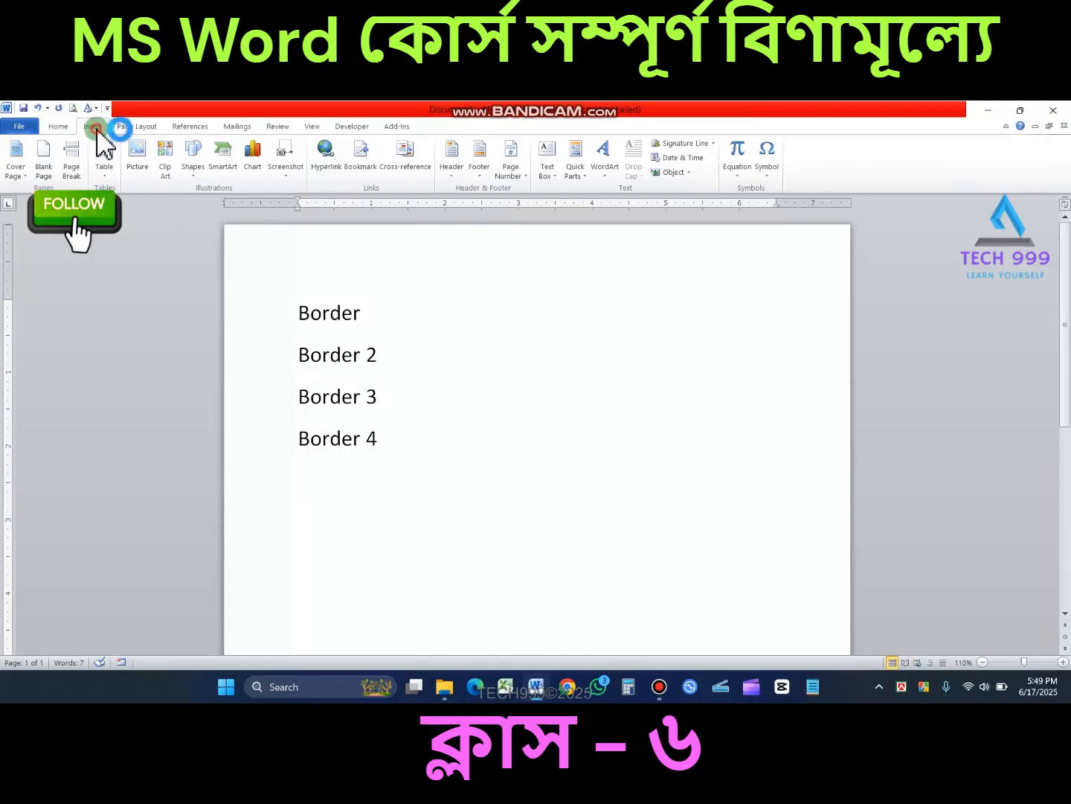
left_click(111, 172)
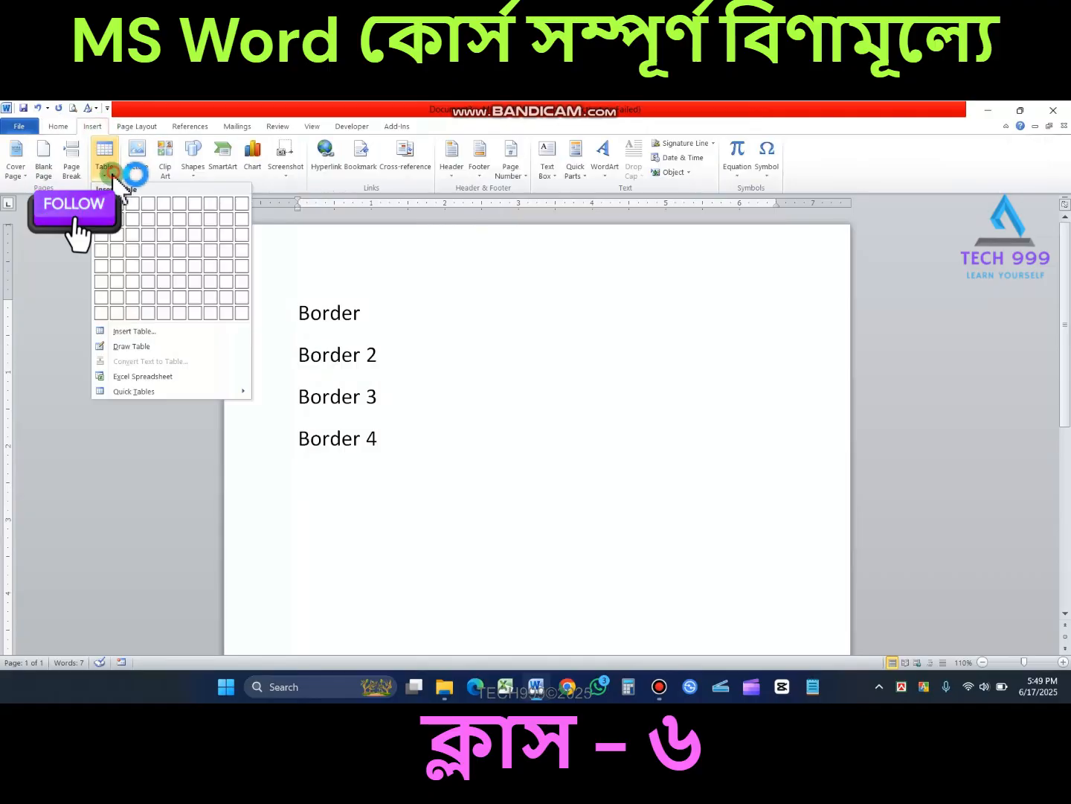
left_click(137, 248)
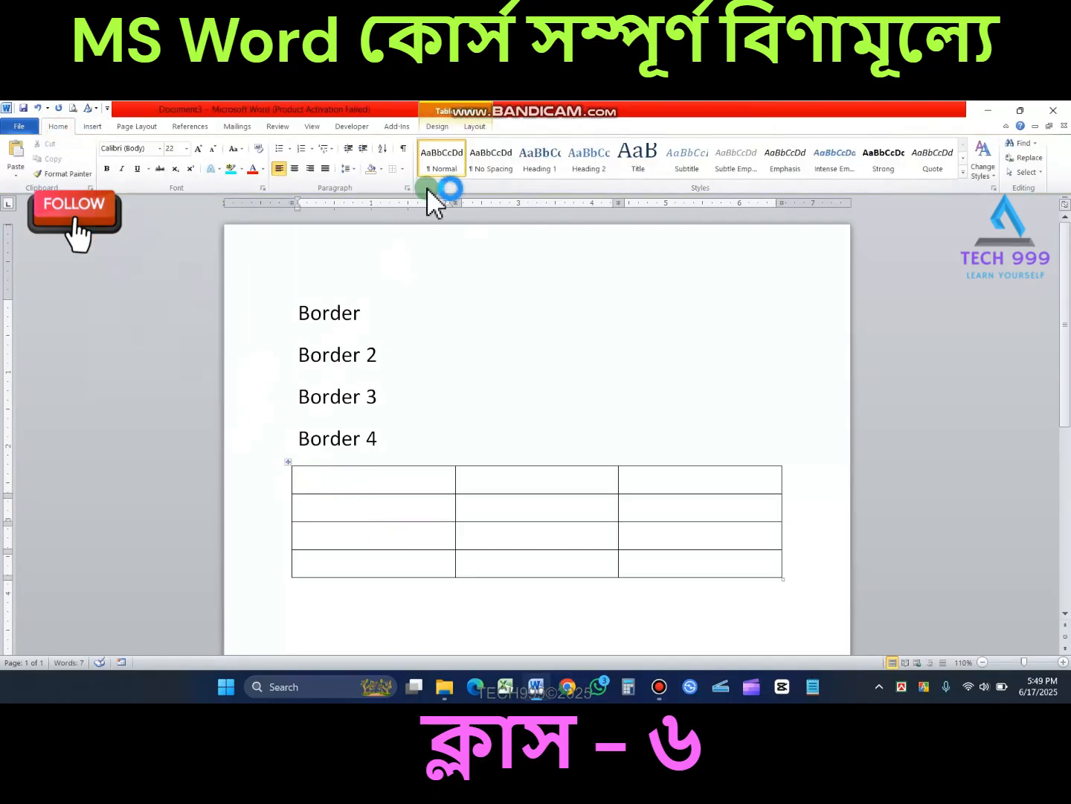
Compare the availability of the diagonal border options in a table cell and in the "Border 4" text line
left_click(402, 168)
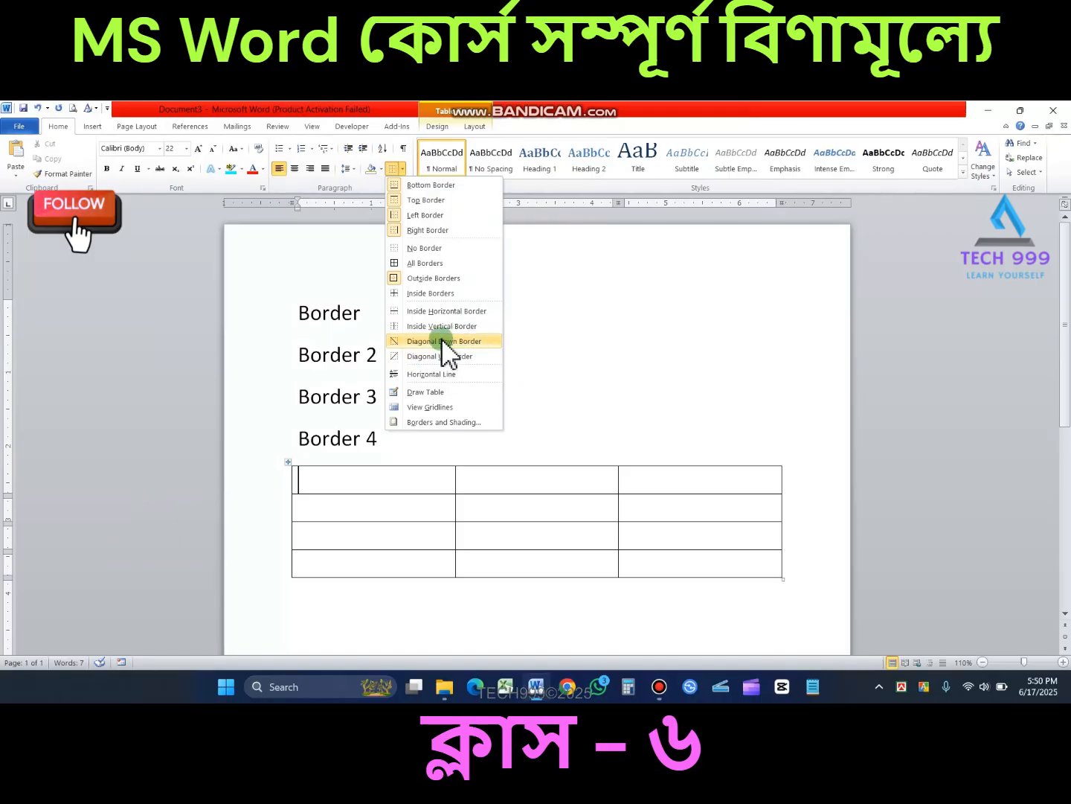
left_click(381, 444)
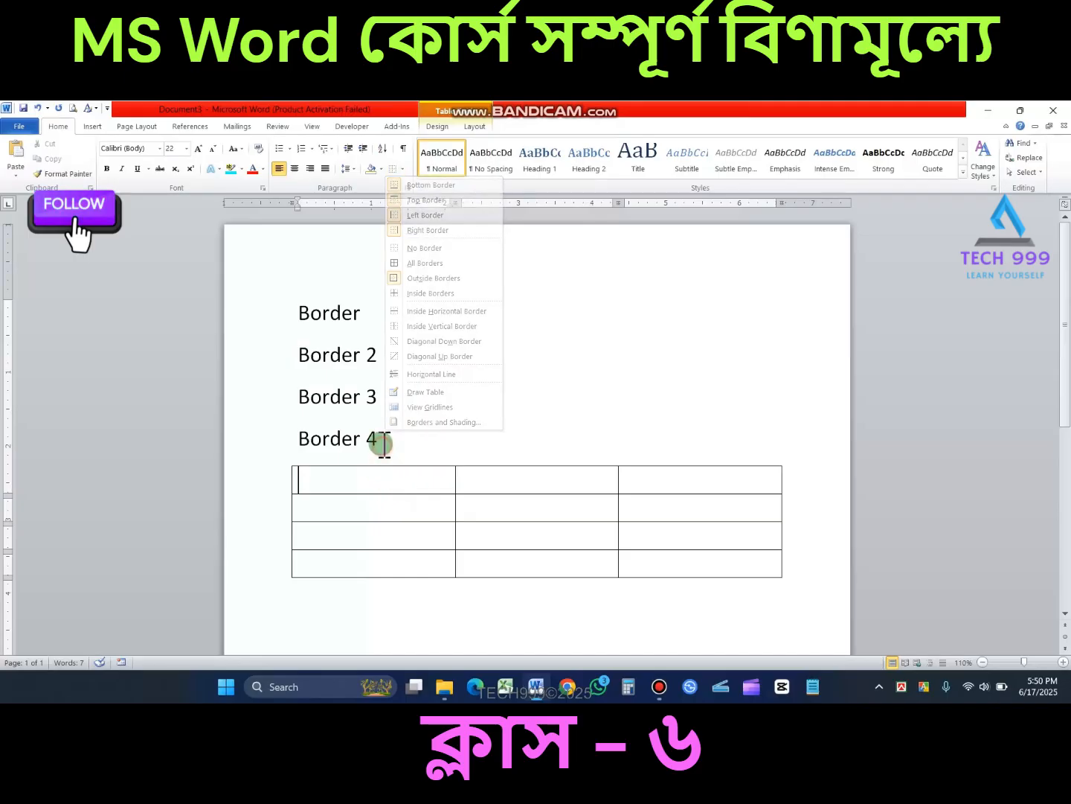
left_click(402, 170)
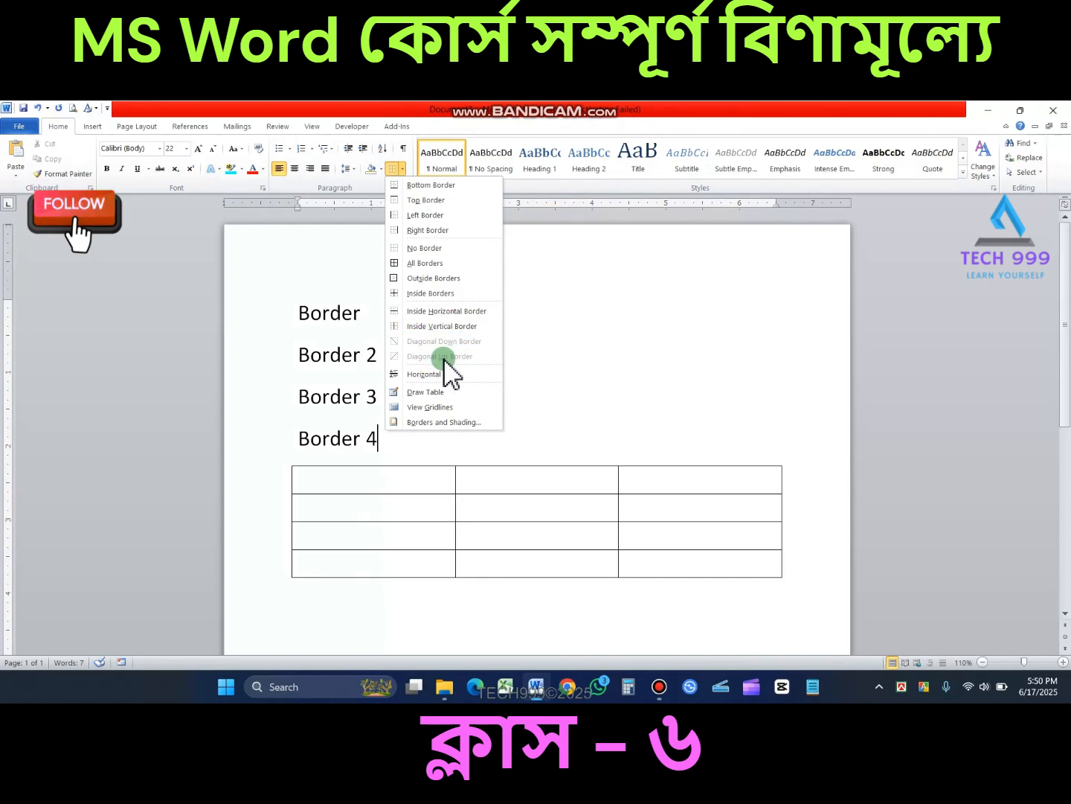
left_click(409, 479)
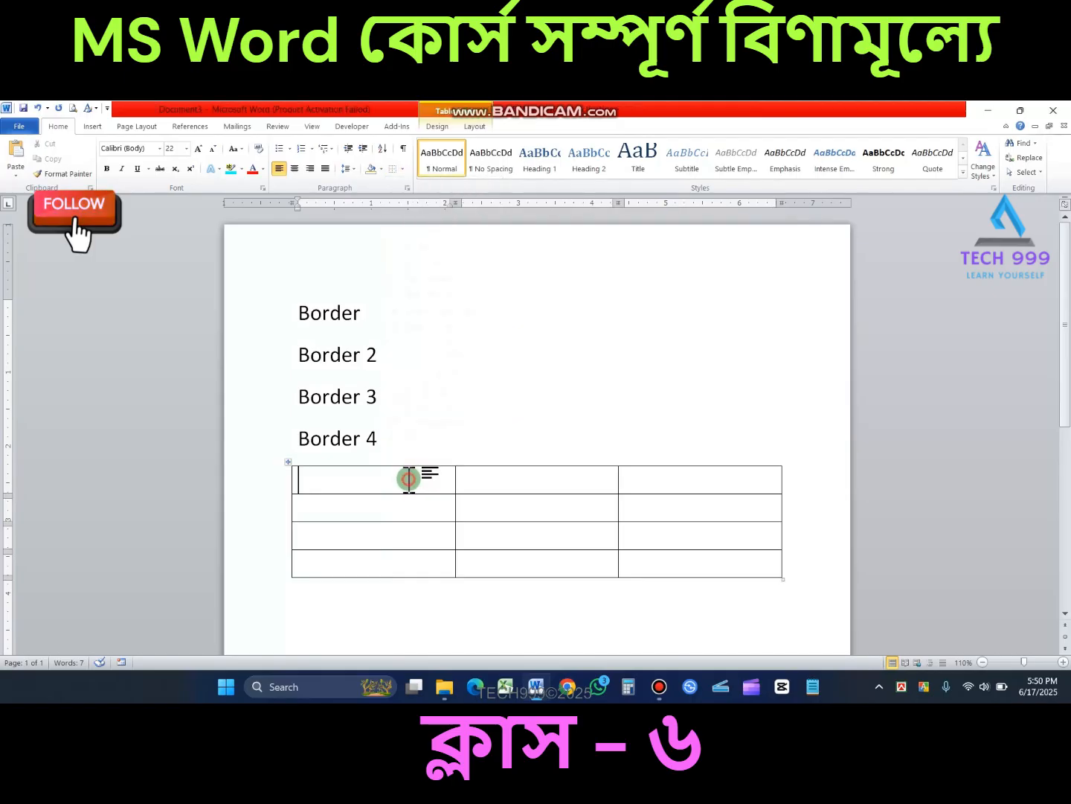
left_click(402, 167)
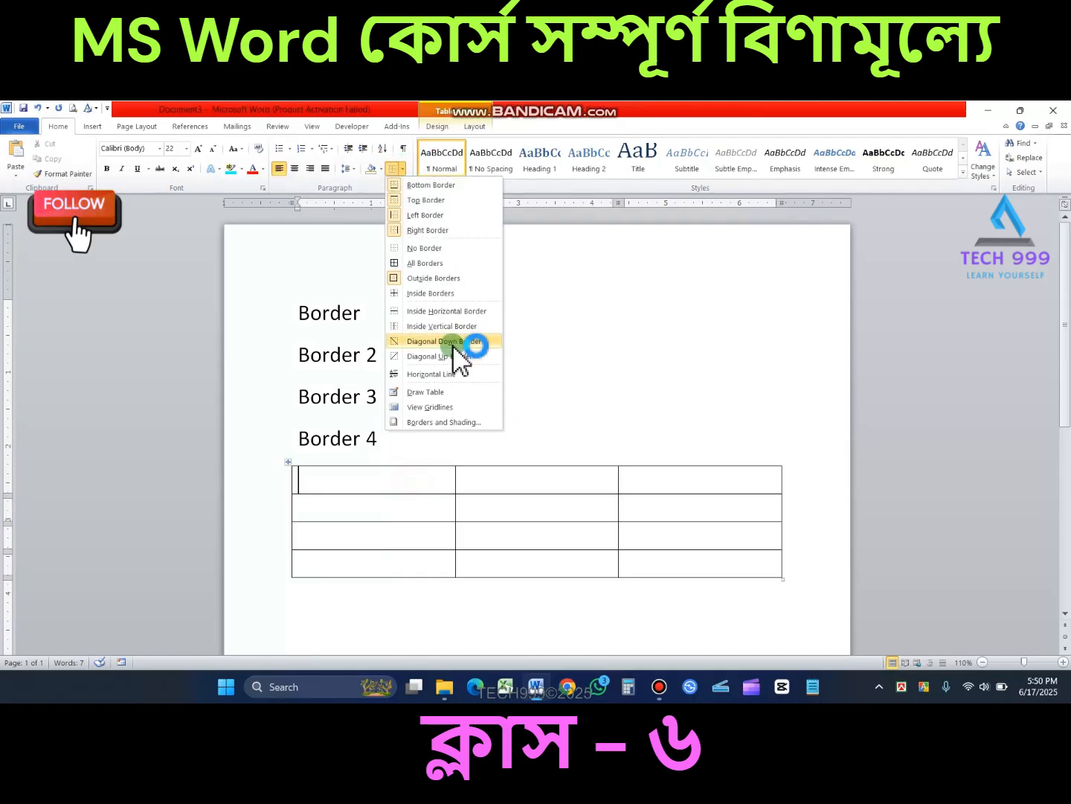
left_click(387, 483)
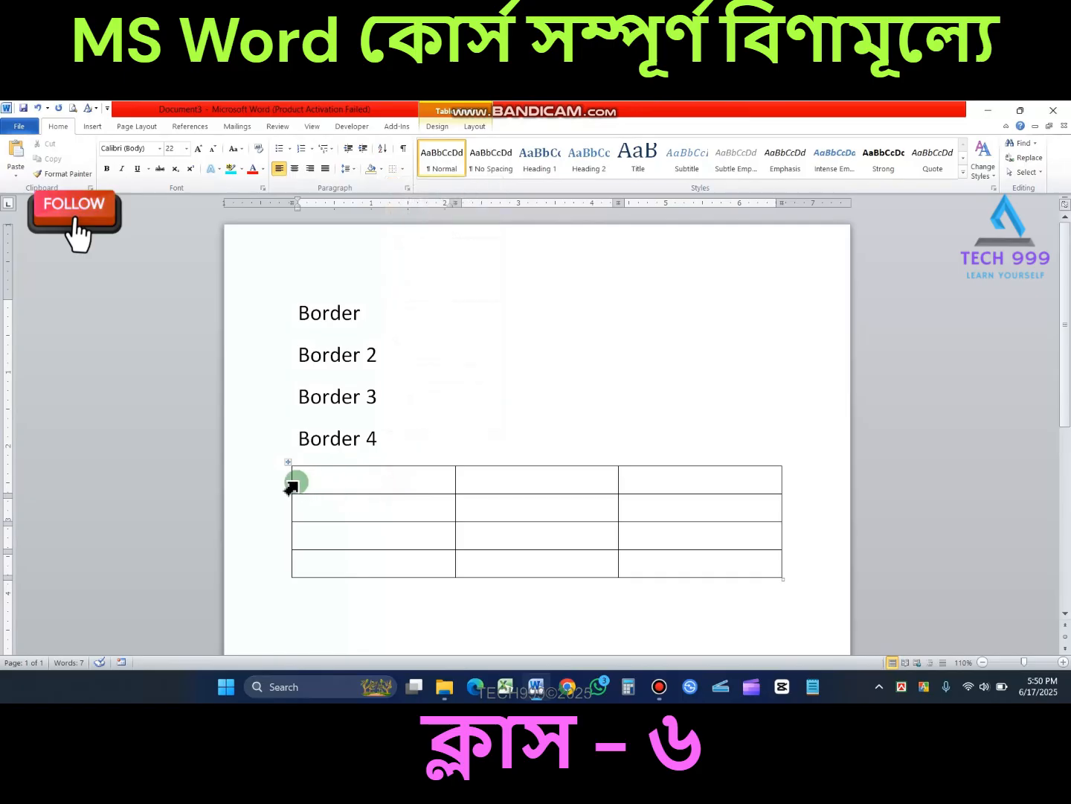
Apply Diagonal Down Border to the first cell of the table's first row
left_click(291, 487)
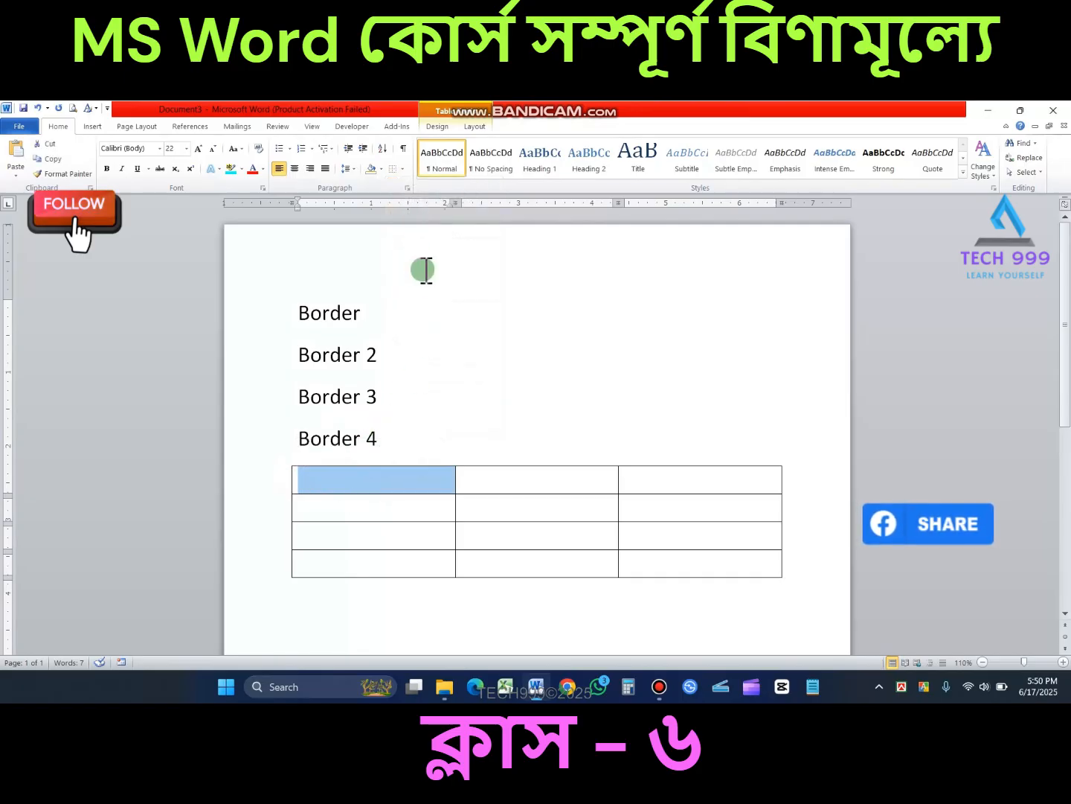
left_click(402, 169)
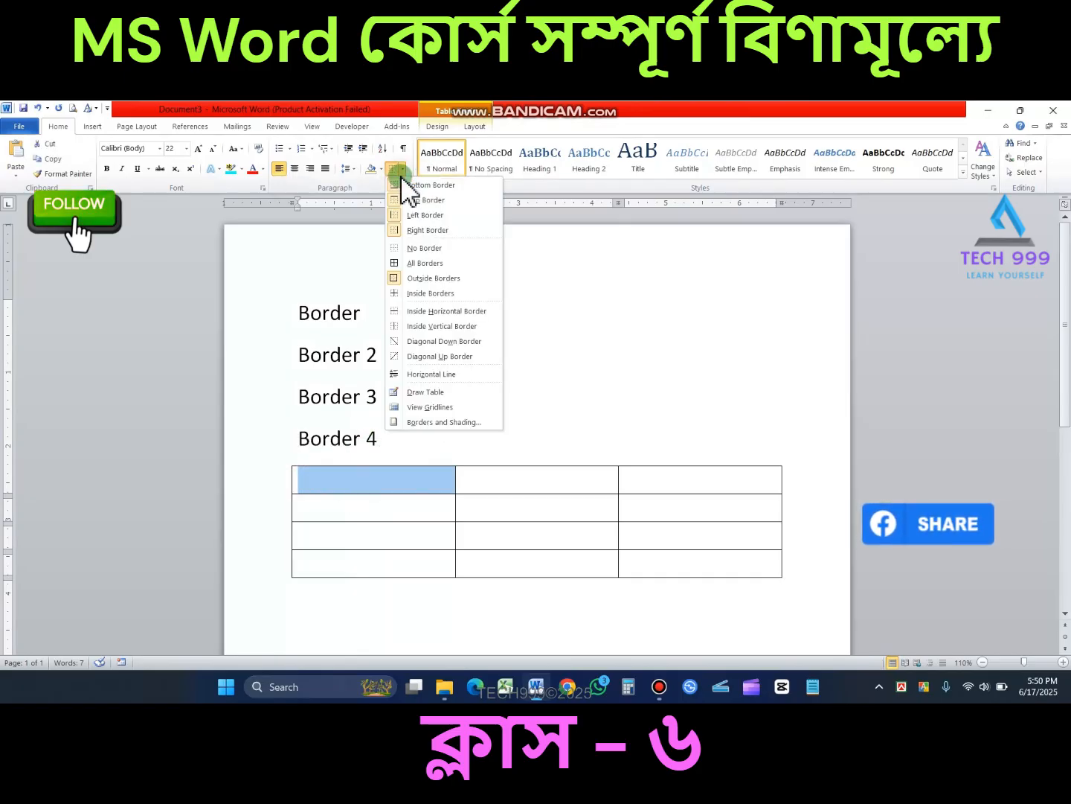
left_click(465, 341)
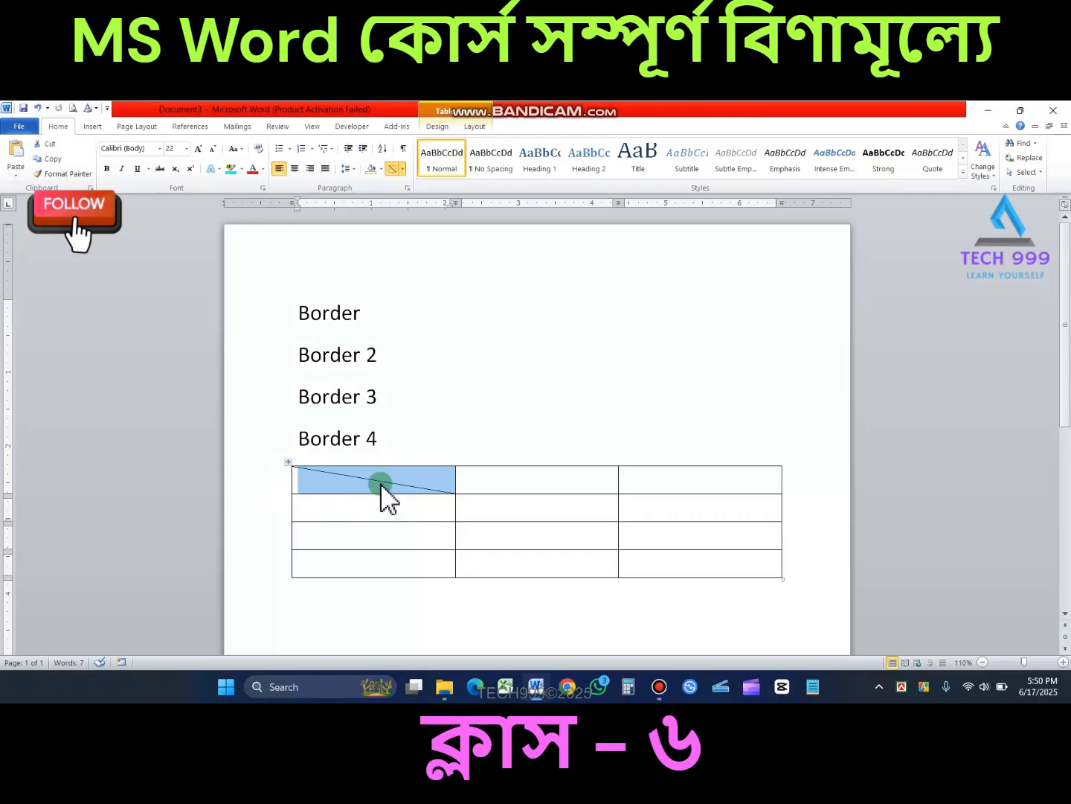
Apply Diagonal Up Border to the middle cell of the table's first row
left_click(403, 171)
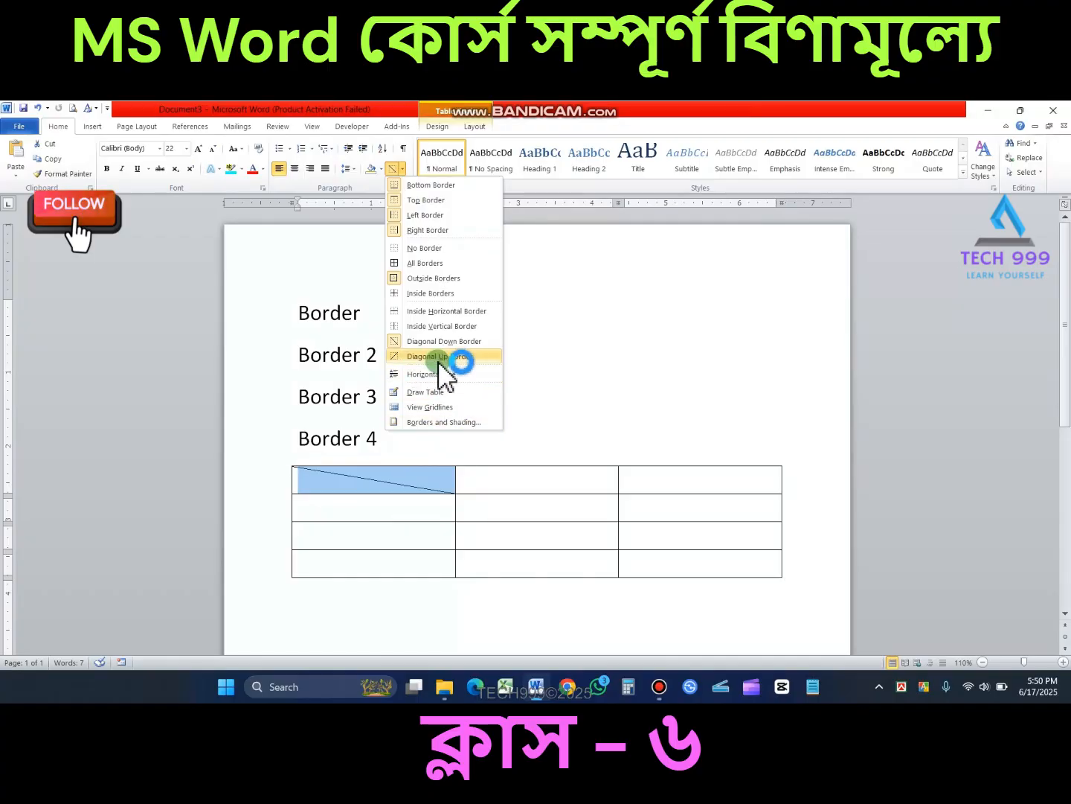
left_click(460, 483)
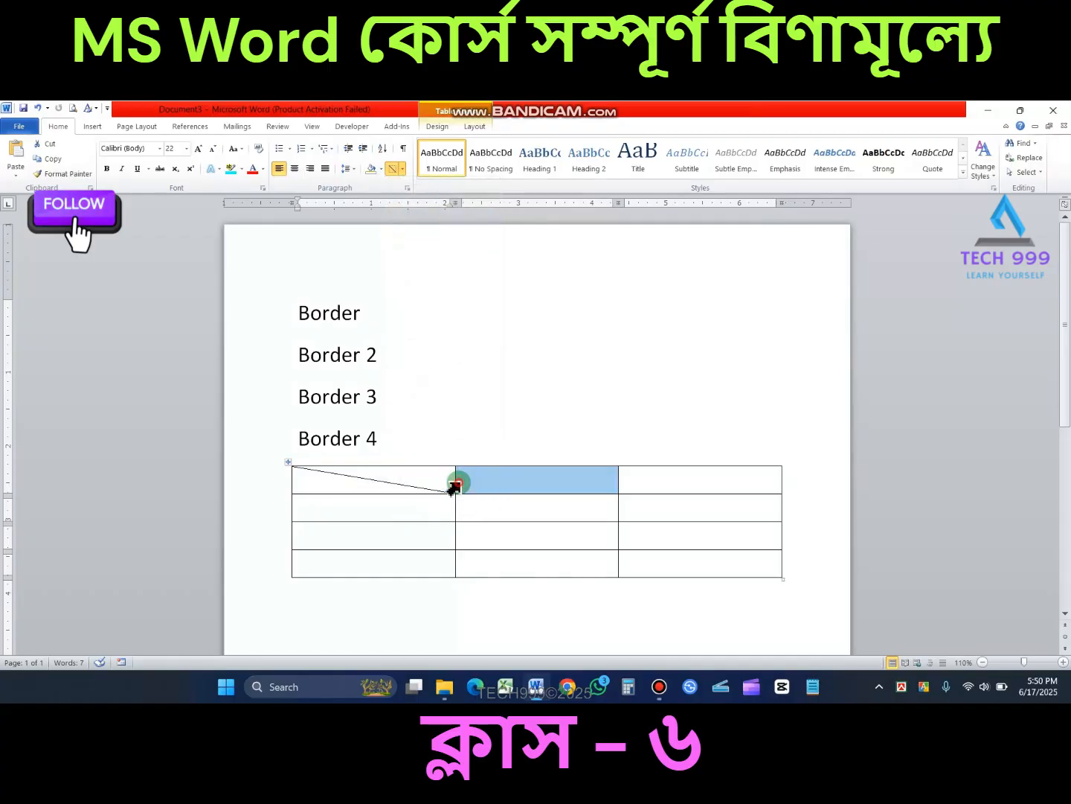
left_click(403, 171)
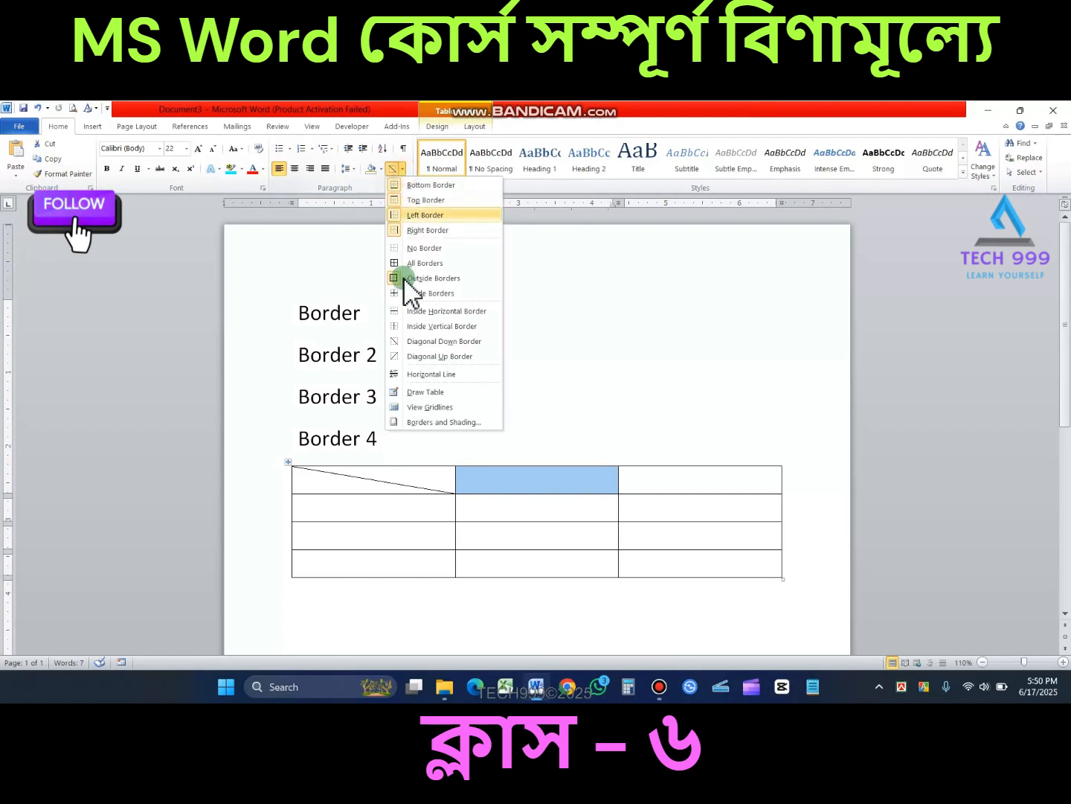
left_click(445, 358)
left_click(528, 487)
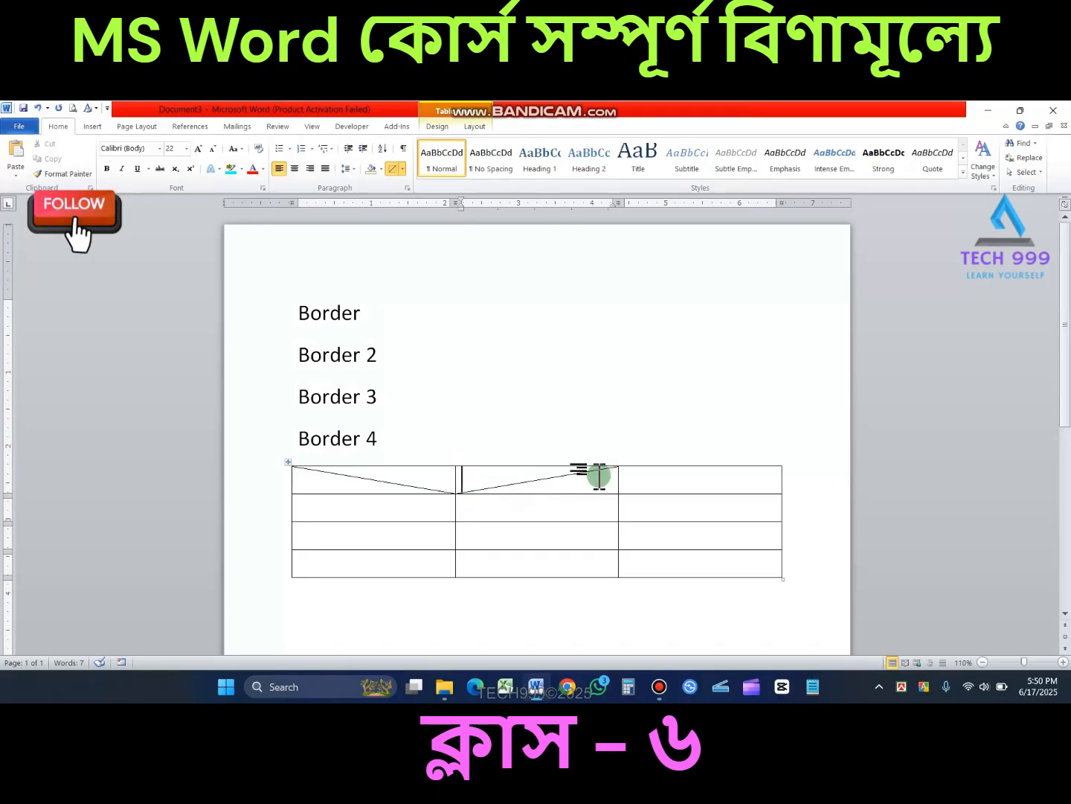
Apply Diagonal Up Border to the middle column's remaining three cells and Diagonal Down Border to the first column's remaining three cells
left_click_drag(487, 526, 478, 561)
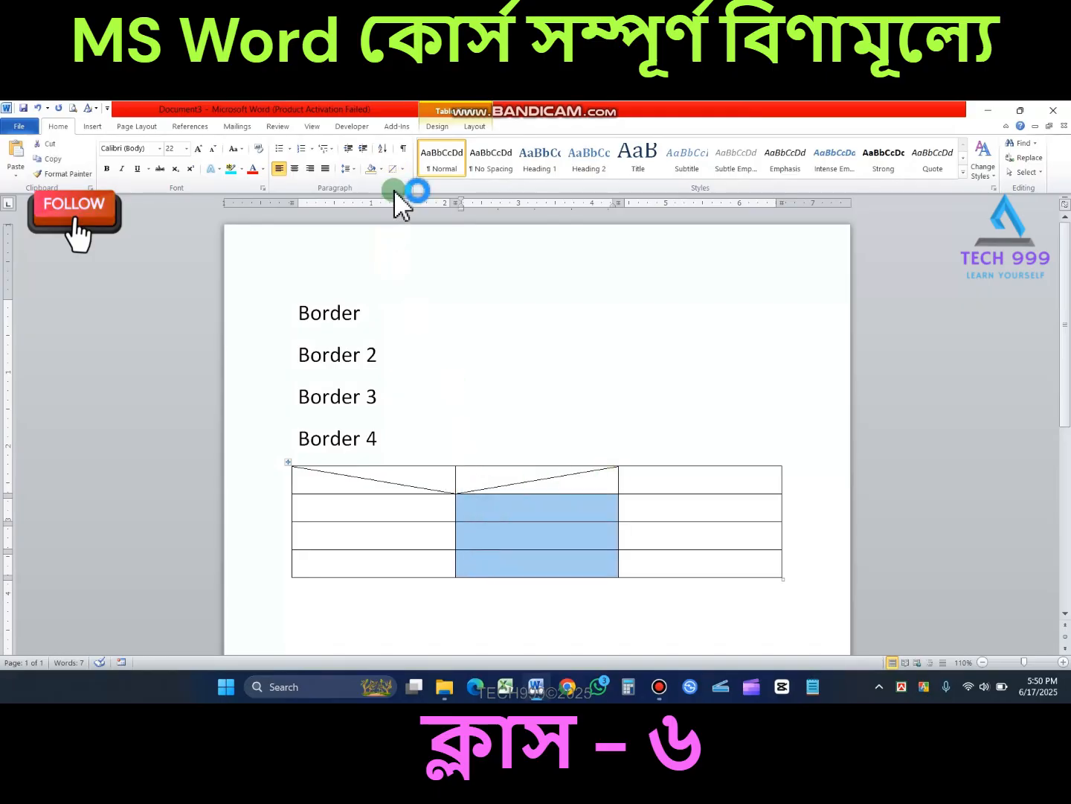
left_click(392, 169)
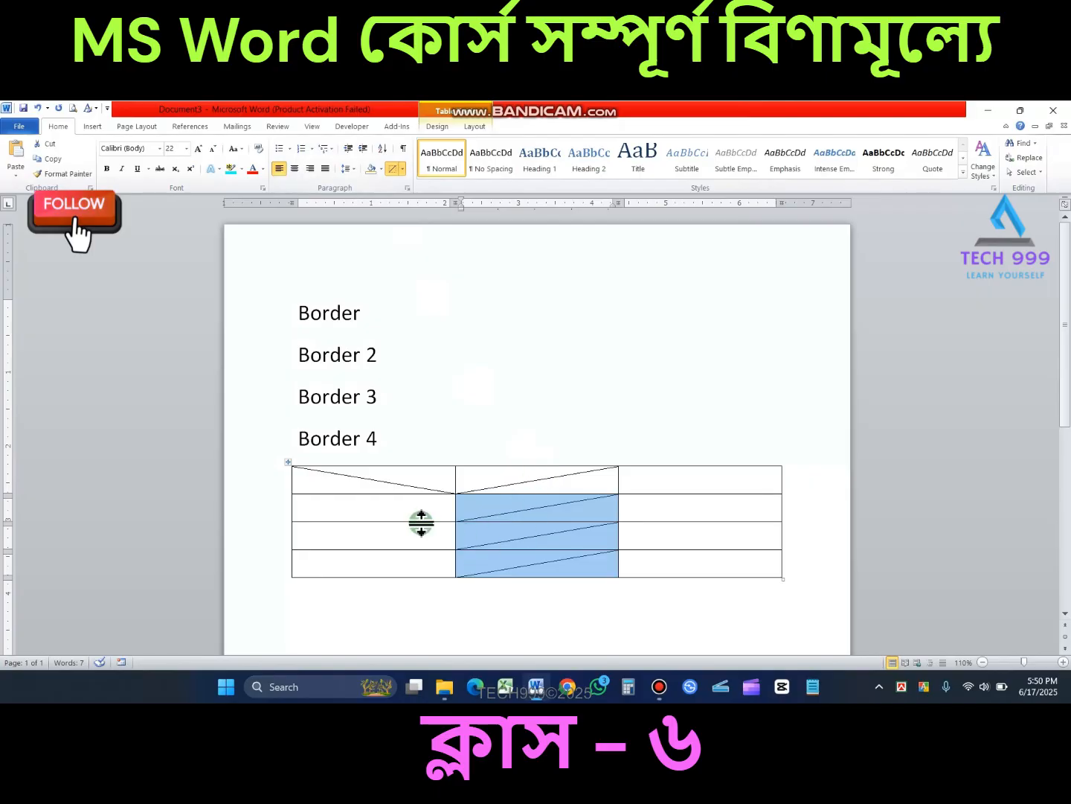
left_click_drag(408, 516, 406, 558)
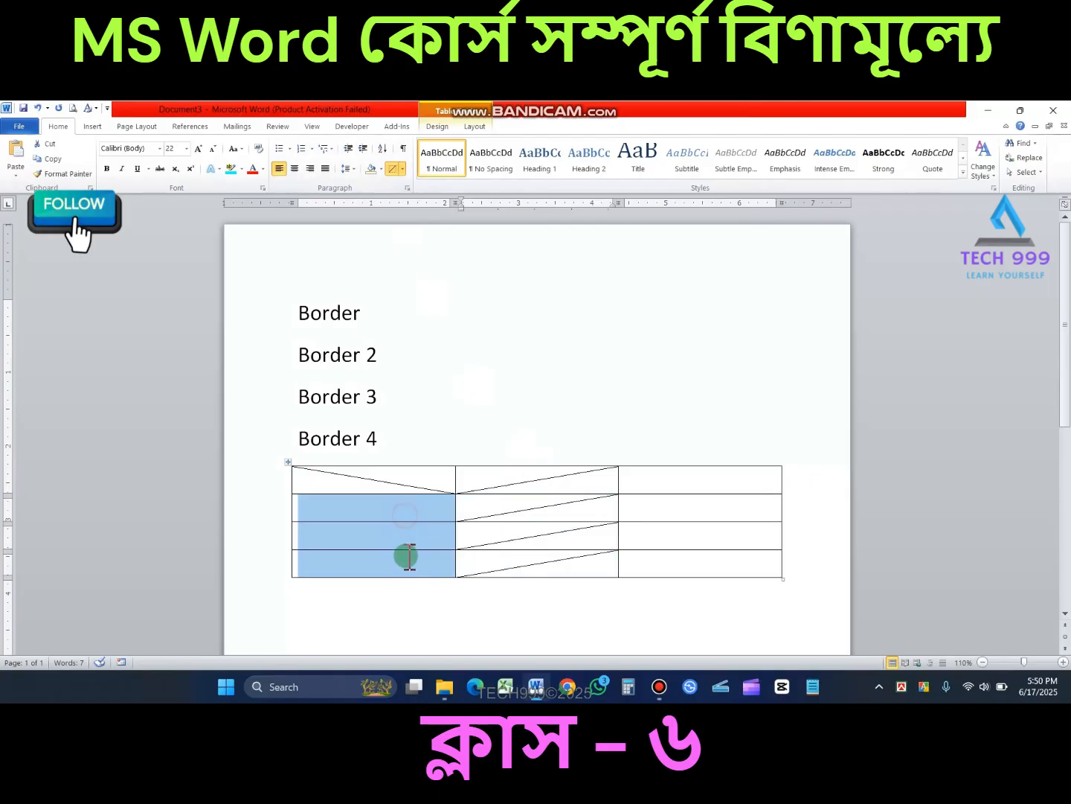
left_click(402, 171)
left_click(444, 341)
left_click(469, 504)
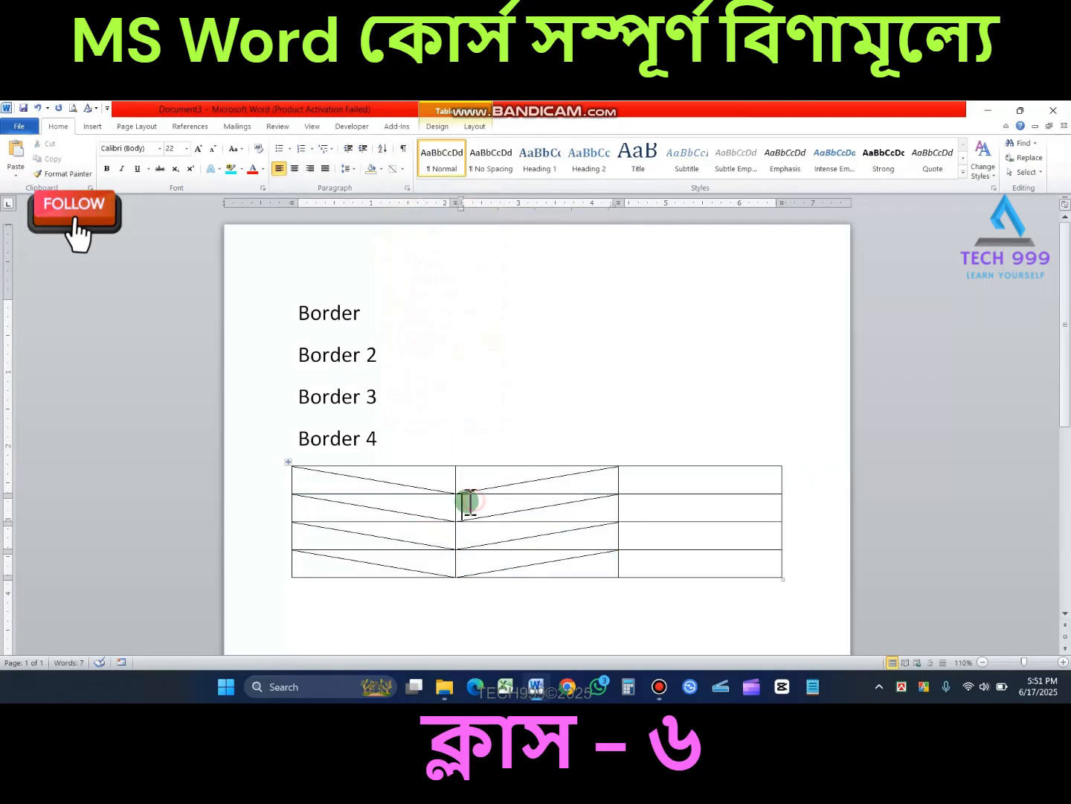
Insert a Horizontal Line in the blank paragraph below the table
left_click(402, 170)
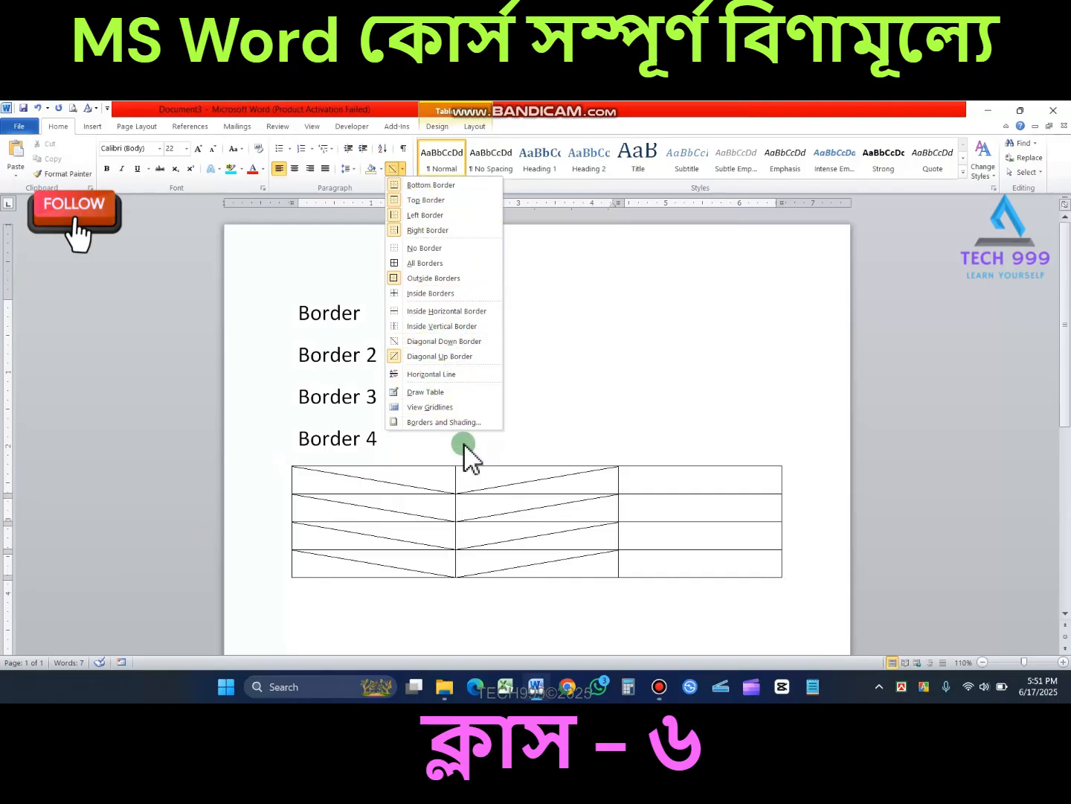
left_click(445, 394)
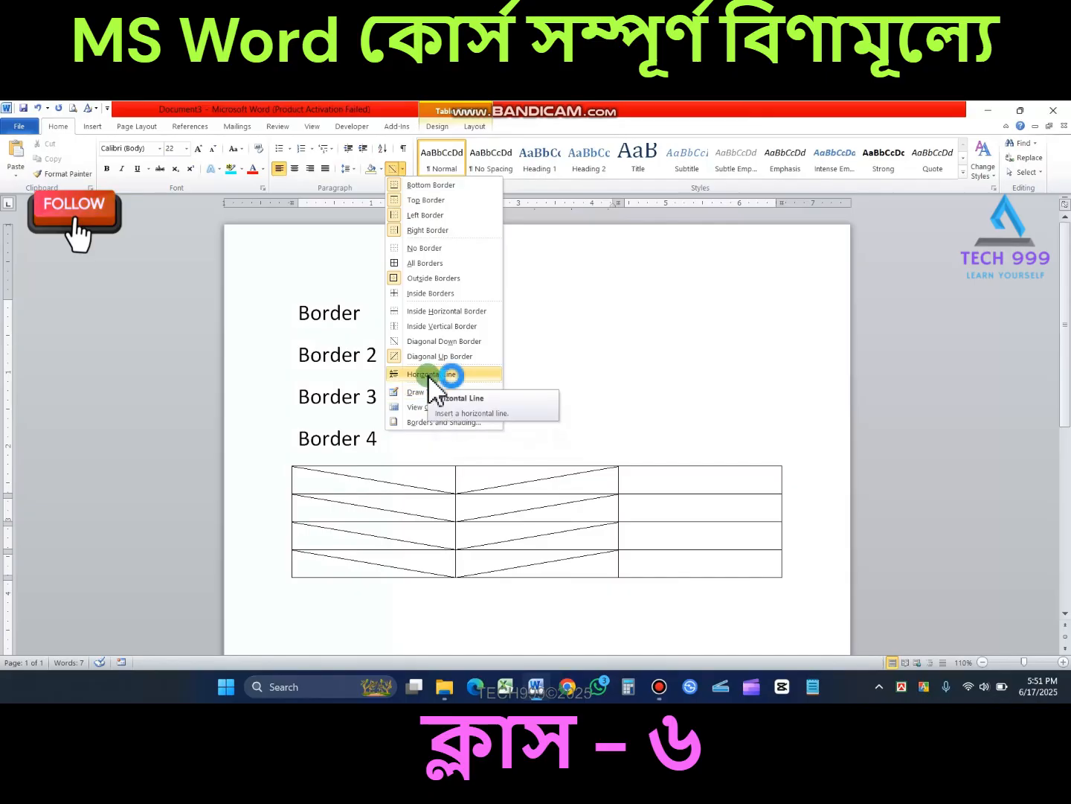
left_click(306, 350)
scroll(402, 471, "down", 3)
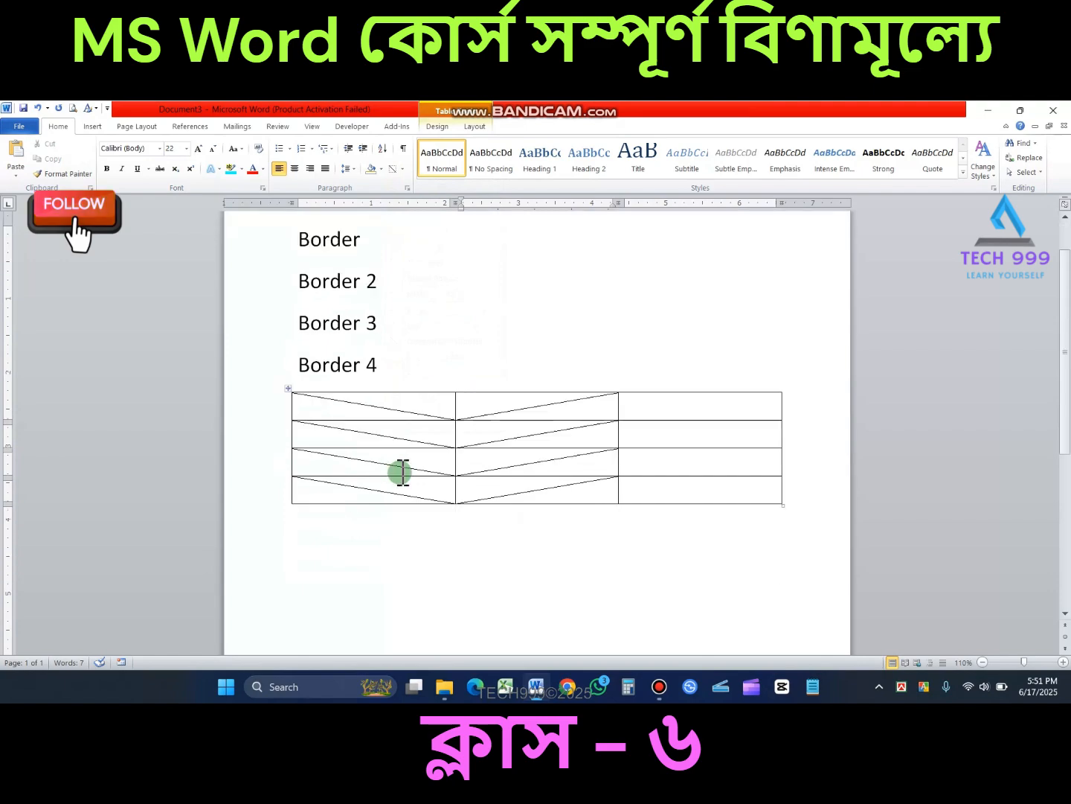
left_click(357, 506)
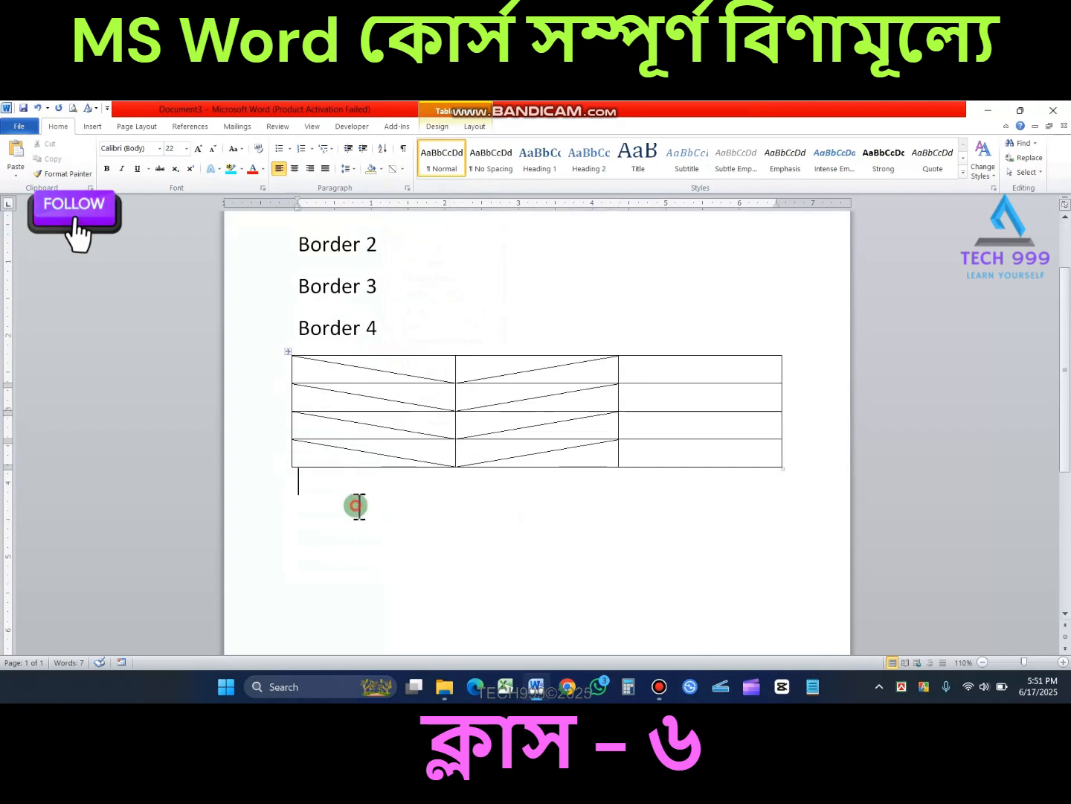
left_click(402, 170)
left_click(439, 376)
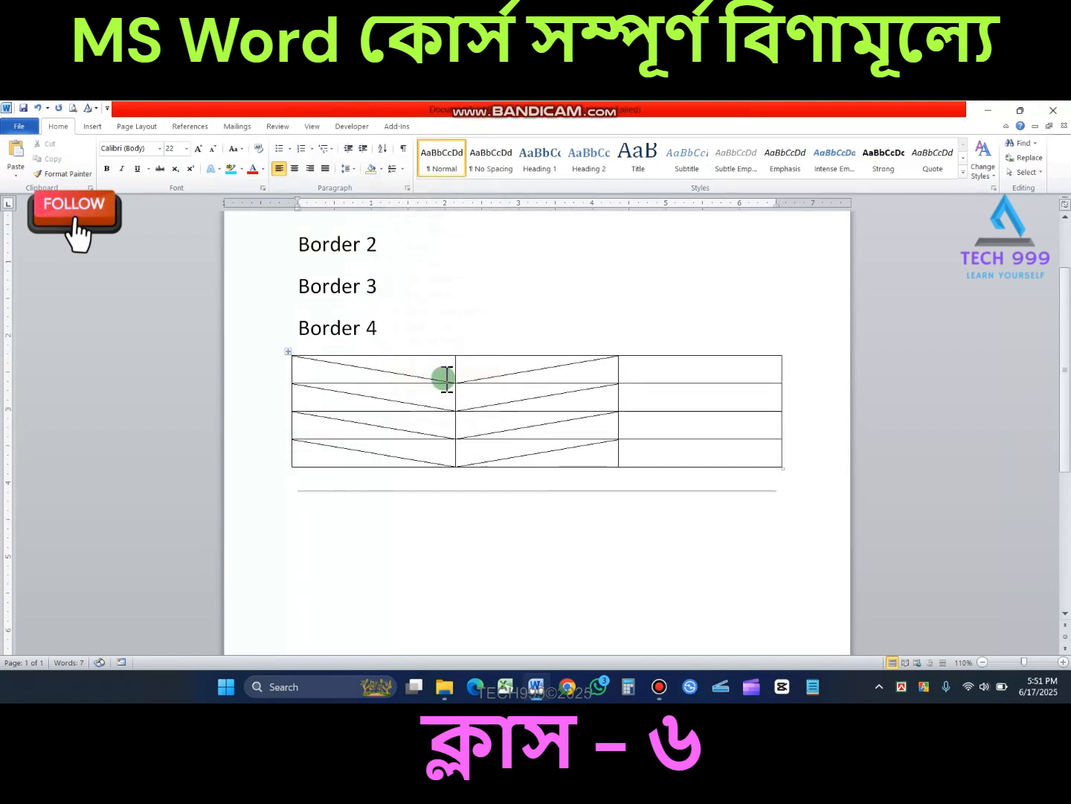
Select the horizontal line below the table and reduce the height of its frame to a thin strip
left_click(401, 486)
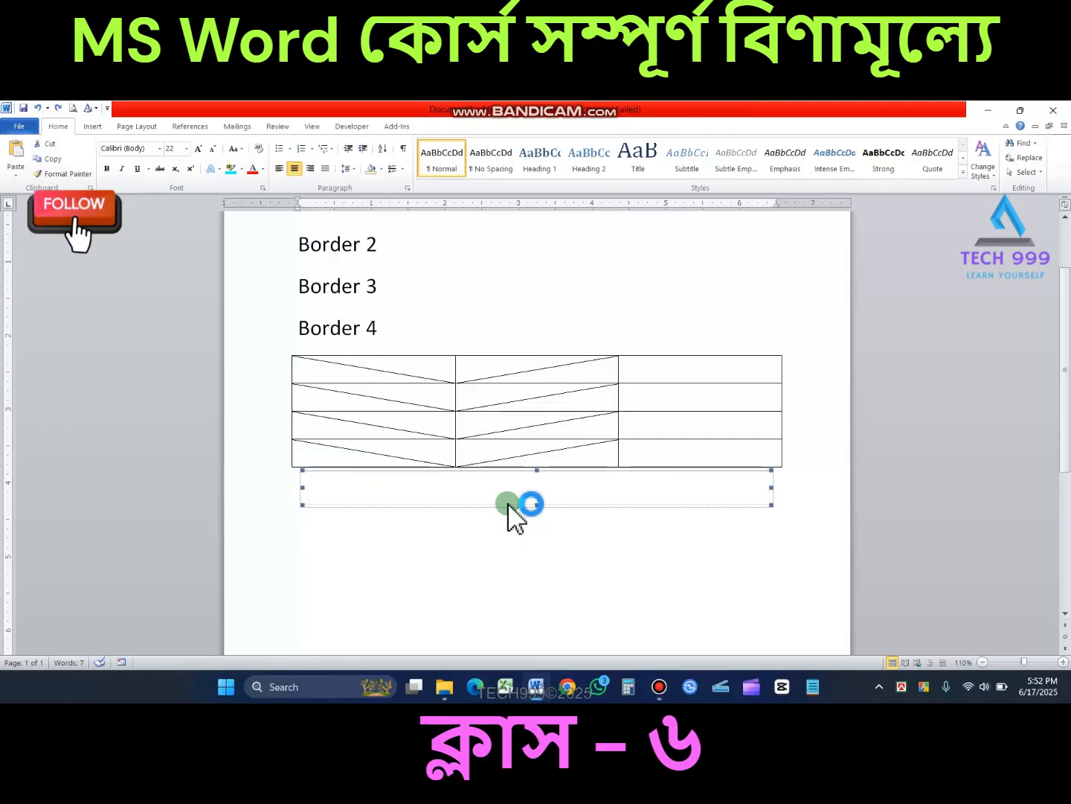
left_click(402, 331)
left_click(461, 504)
left_click(419, 502)
left_click_drag(422, 500, 419, 514)
left_click(405, 502)
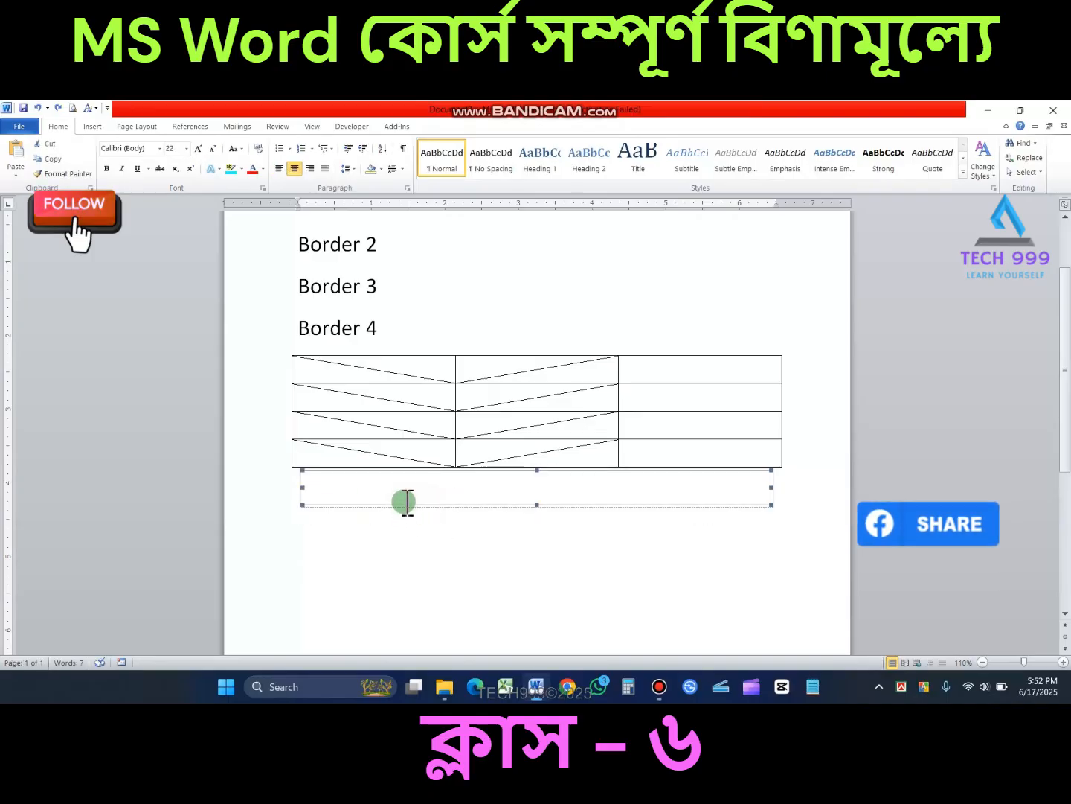
mouse_move(536, 503)
left_mouse_down()
mouse_move(537, 476)
mouse_move(534, 488)
left_mouse_up()
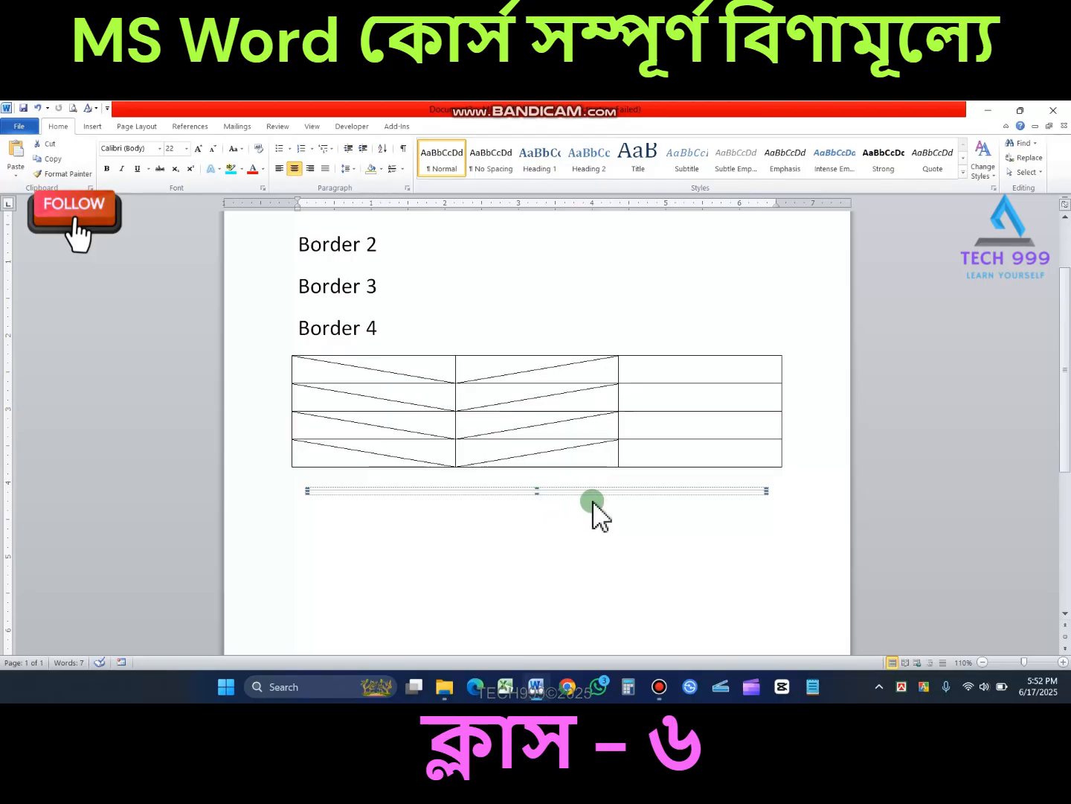
Remove the horizontal line from below the table
left_click(462, 491)
left_click(462, 490)
left_click(462, 489)
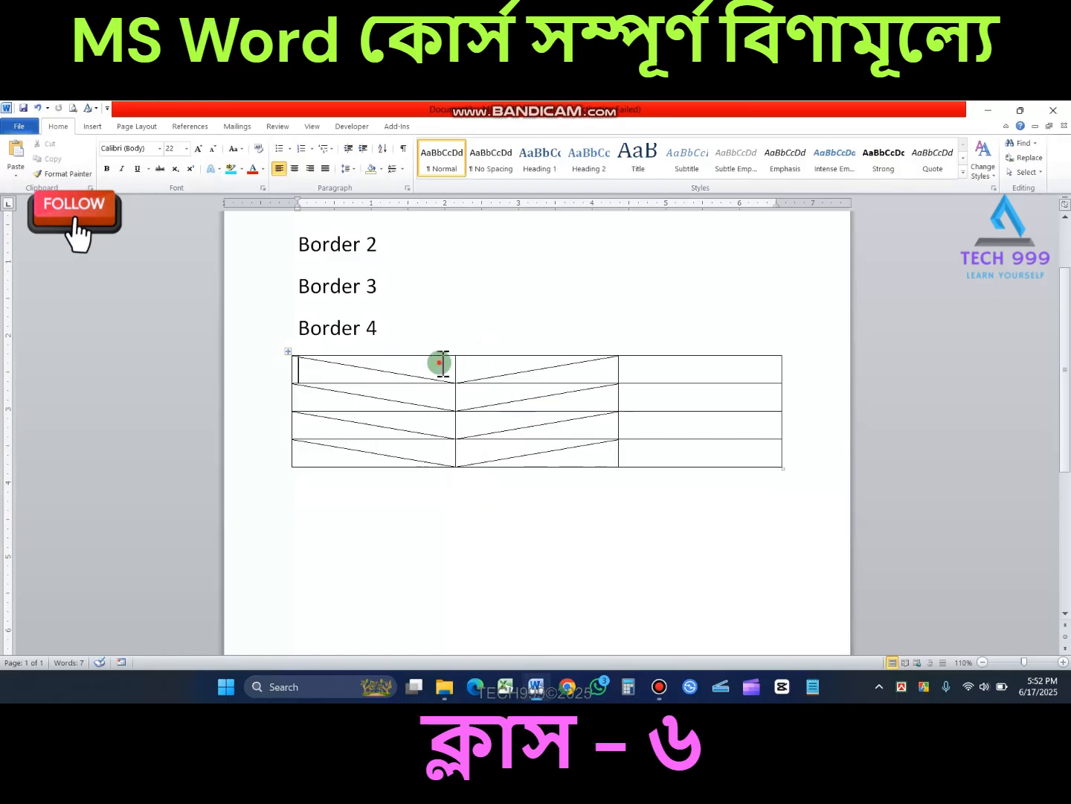
left_click_drag(437, 362, 521, 385)
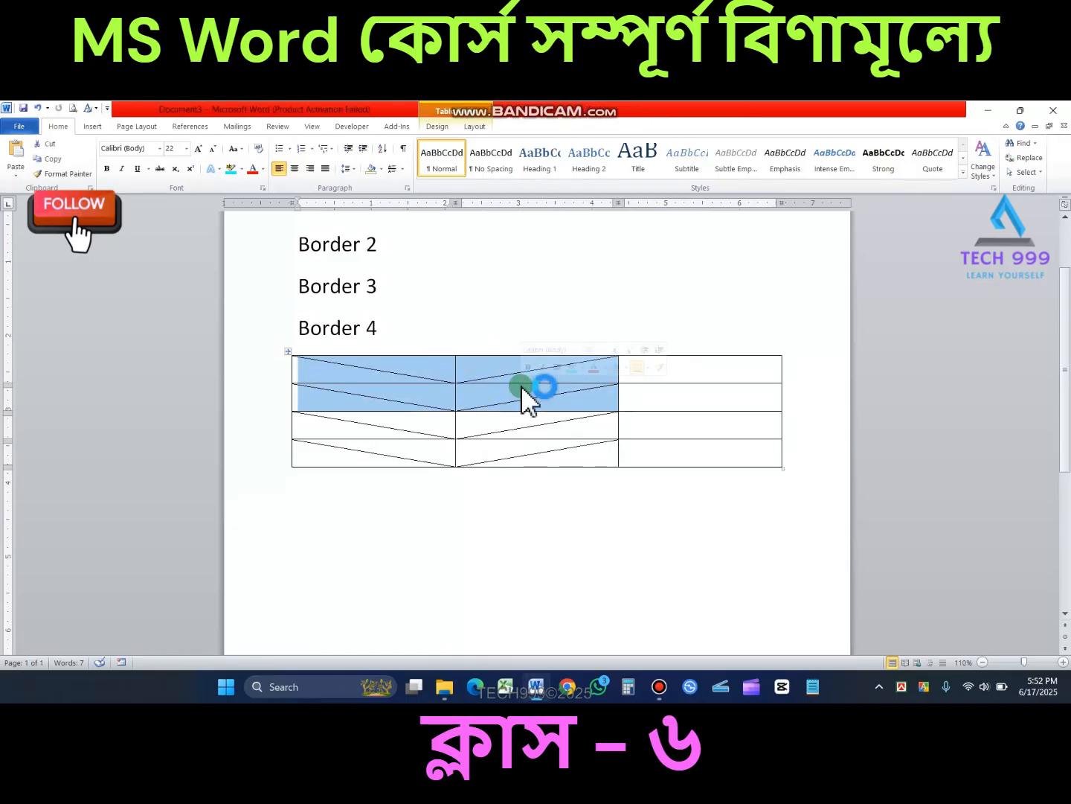
left_click(521, 385)
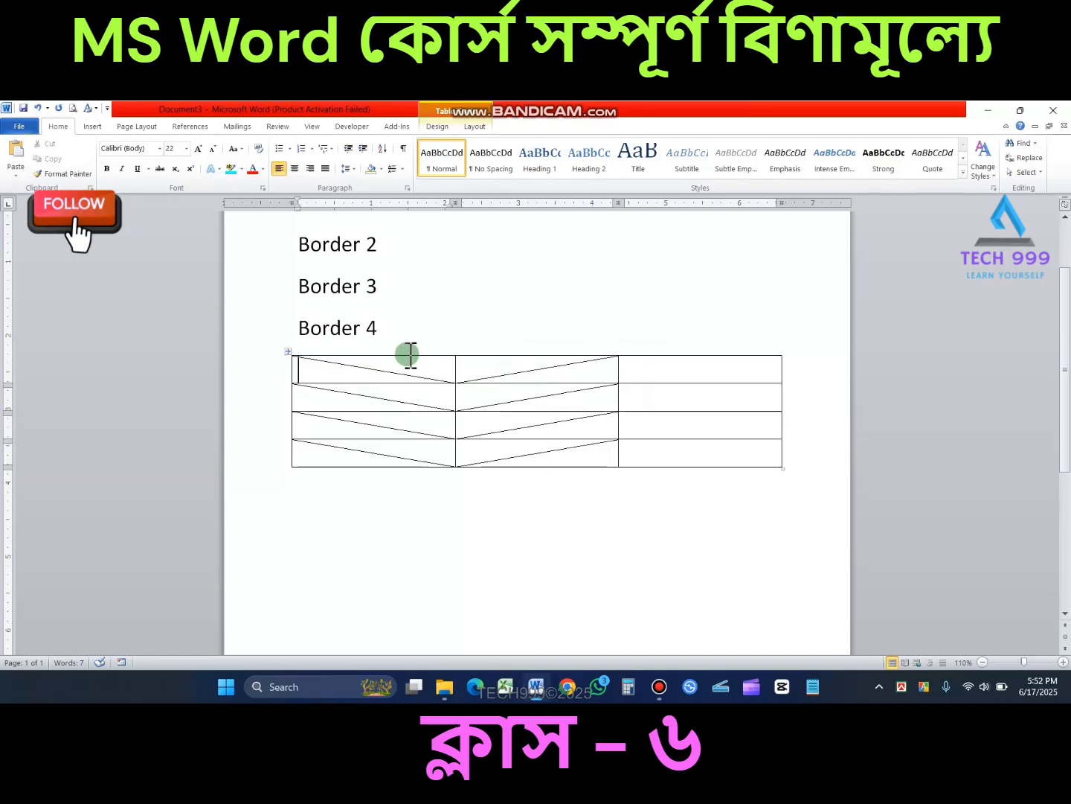
left_click(92, 128)
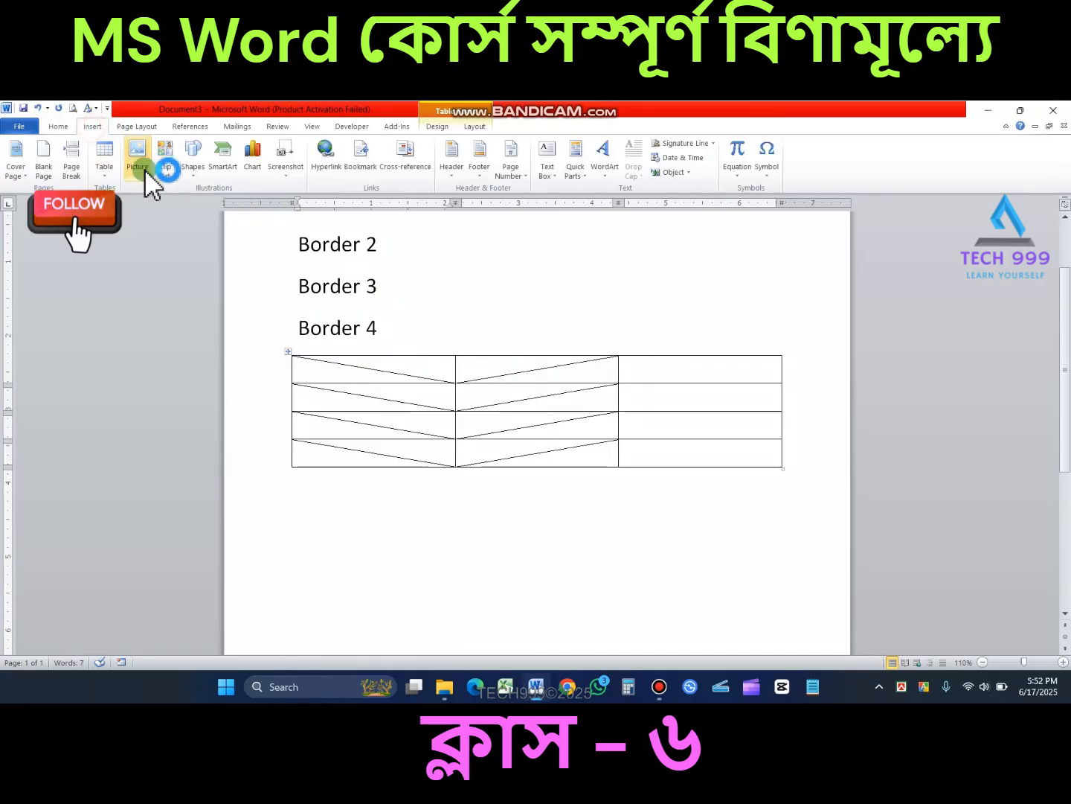
left_click(196, 168)
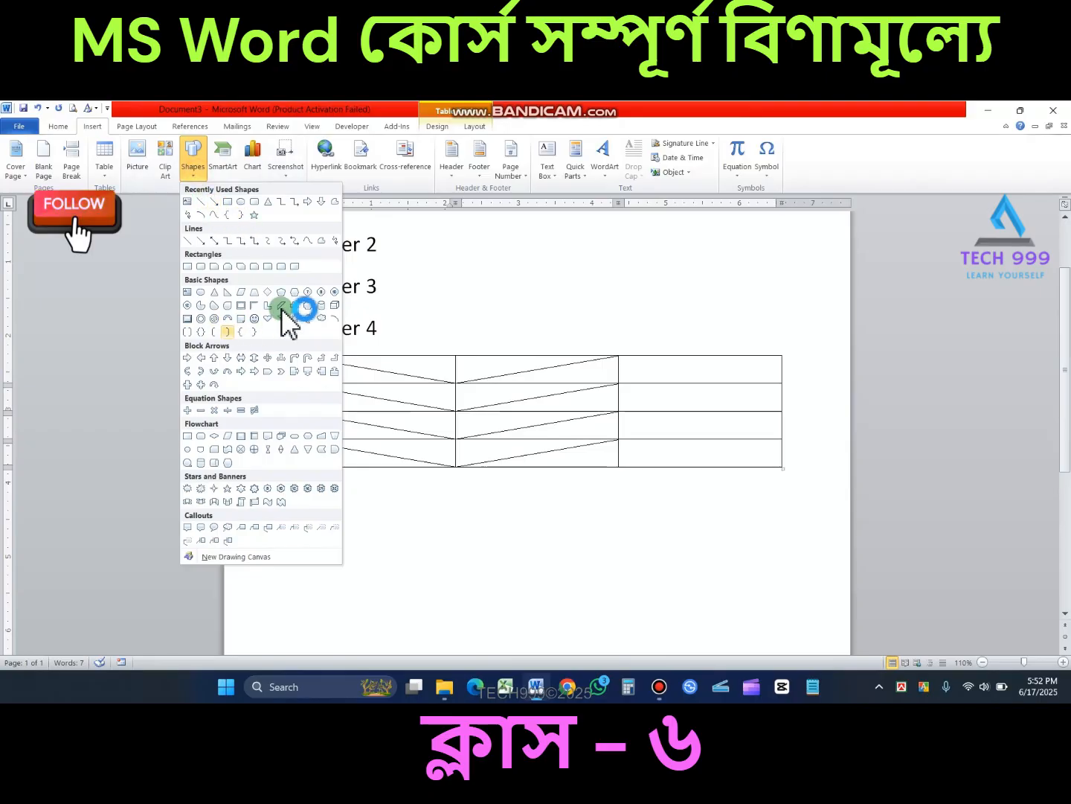
left_click(424, 327)
left_click(419, 328)
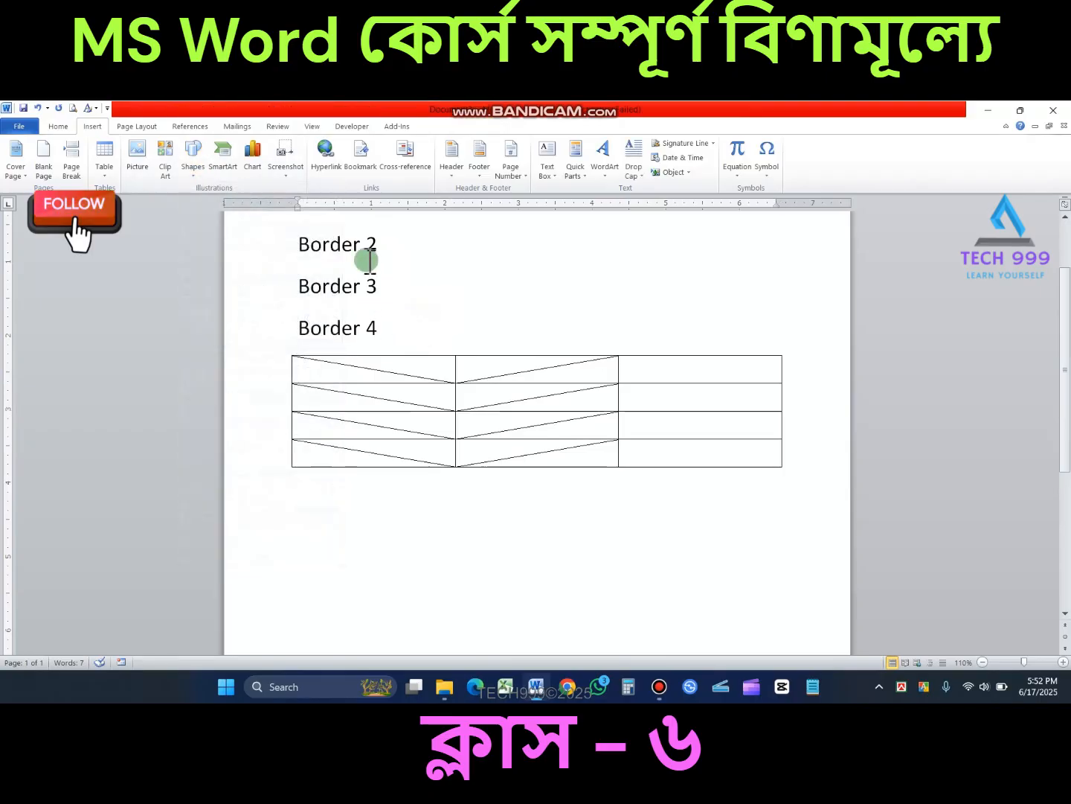
Use Draw Table to draw three separate boxes in the blank area below the table
left_click(58, 127)
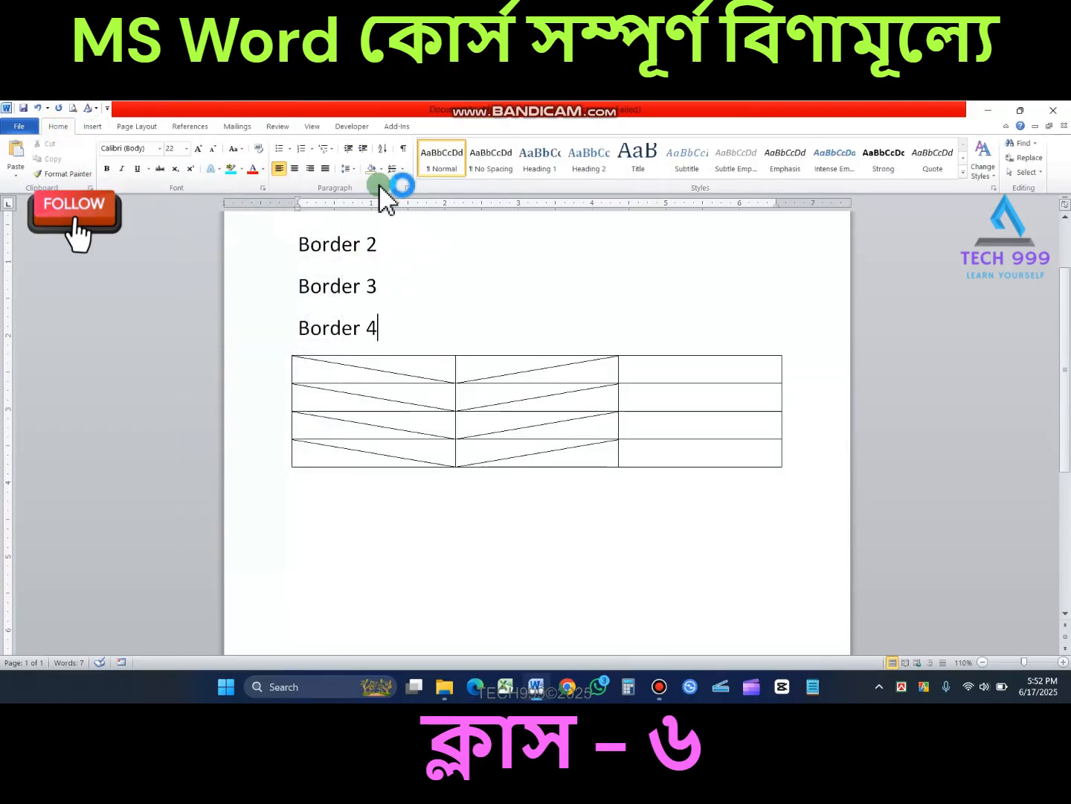
left_click(402, 169)
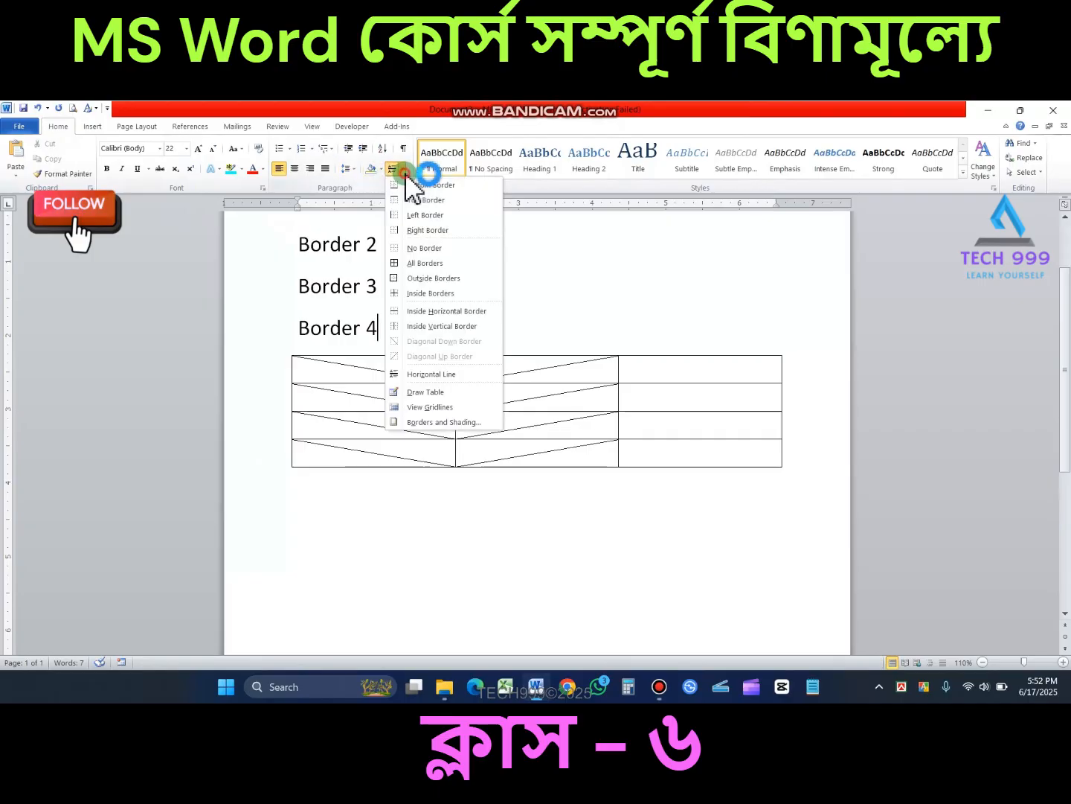
left_click(432, 394)
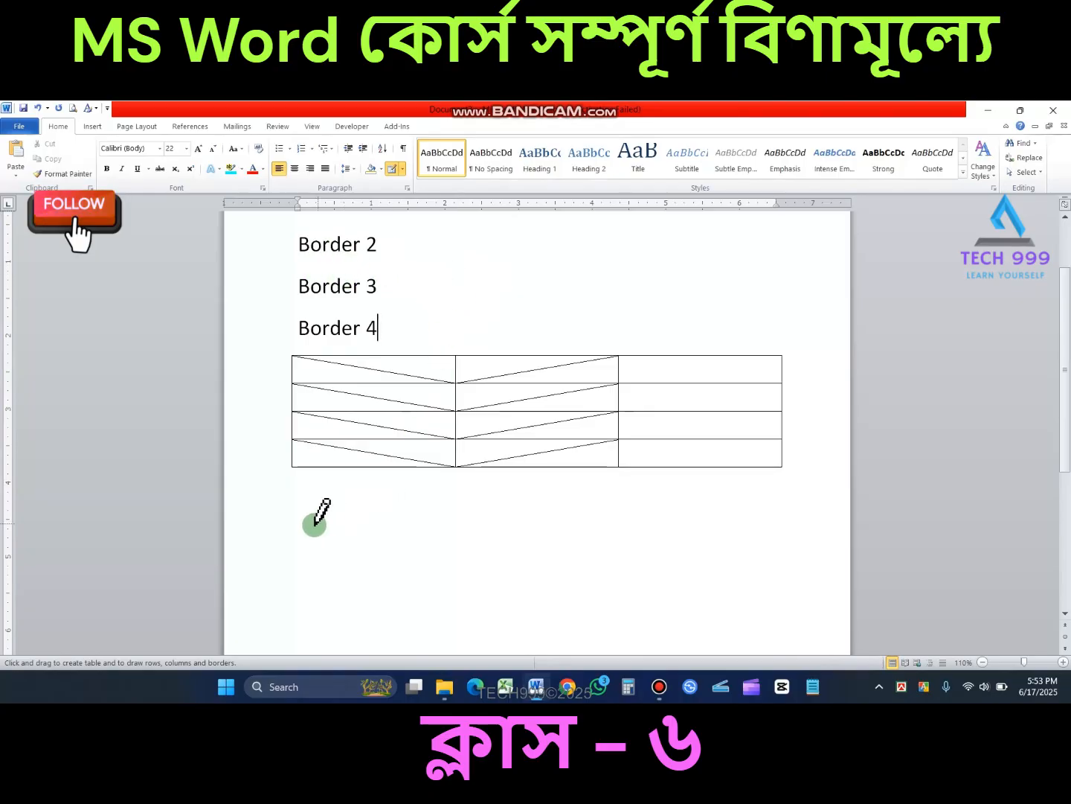
mouse_move(307, 525)
left_mouse_down()
mouse_move(327, 545)
mouse_move(351, 531)
mouse_move(404, 548)
mouse_move(540, 616)
left_mouse_up()
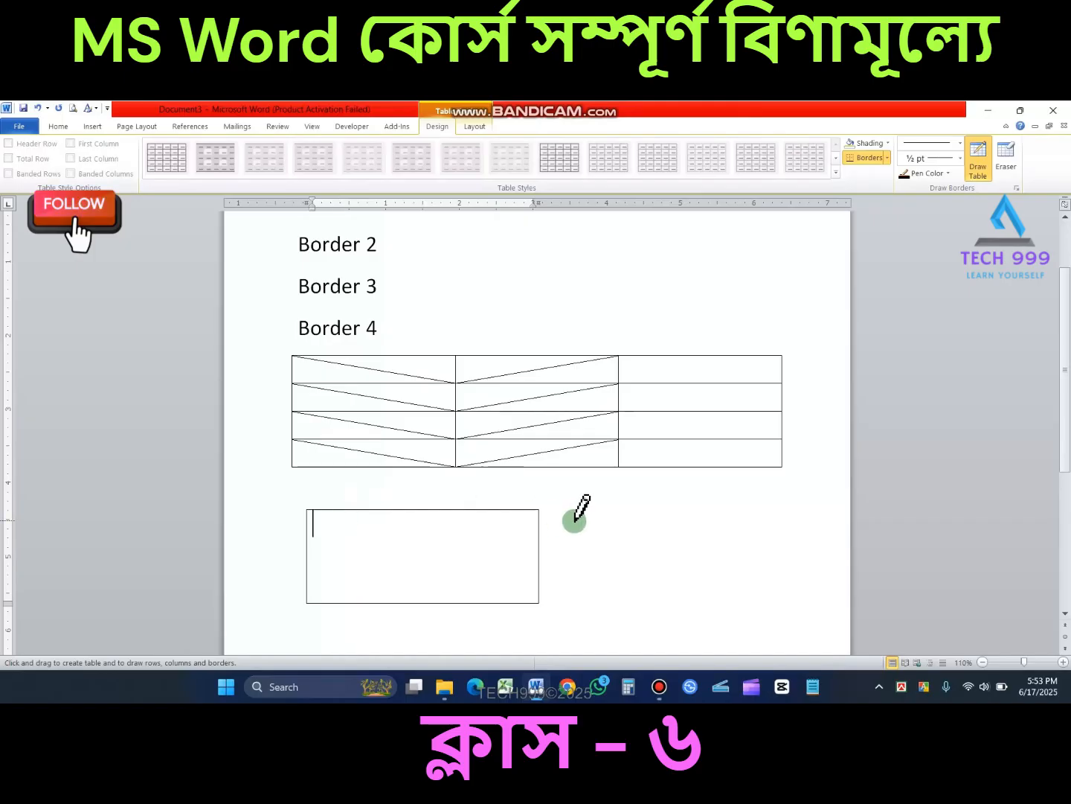
left_click_drag(570, 497, 671, 569)
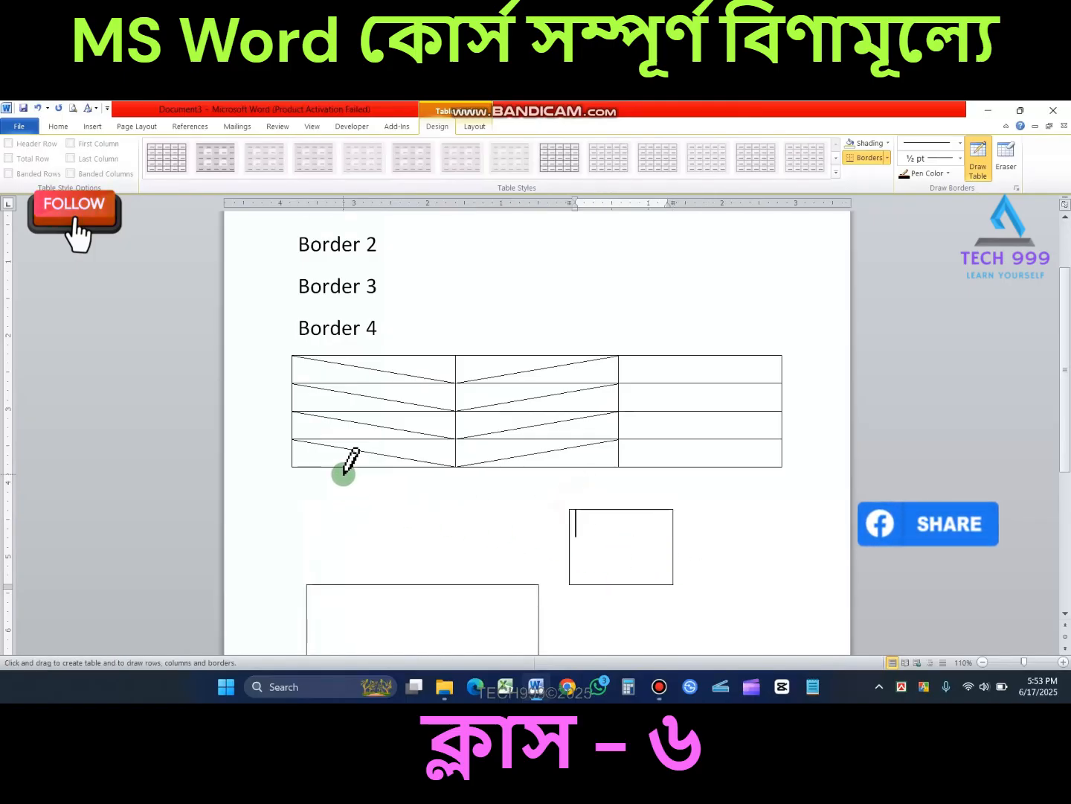
left_click_drag(344, 468, 503, 519)
Draw freehand table boxes over and between the Border, Border 2, Border 3 and Border 4 lines
scroll(358, 297, "up", 1)
left_click_drag(289, 261, 387, 301)
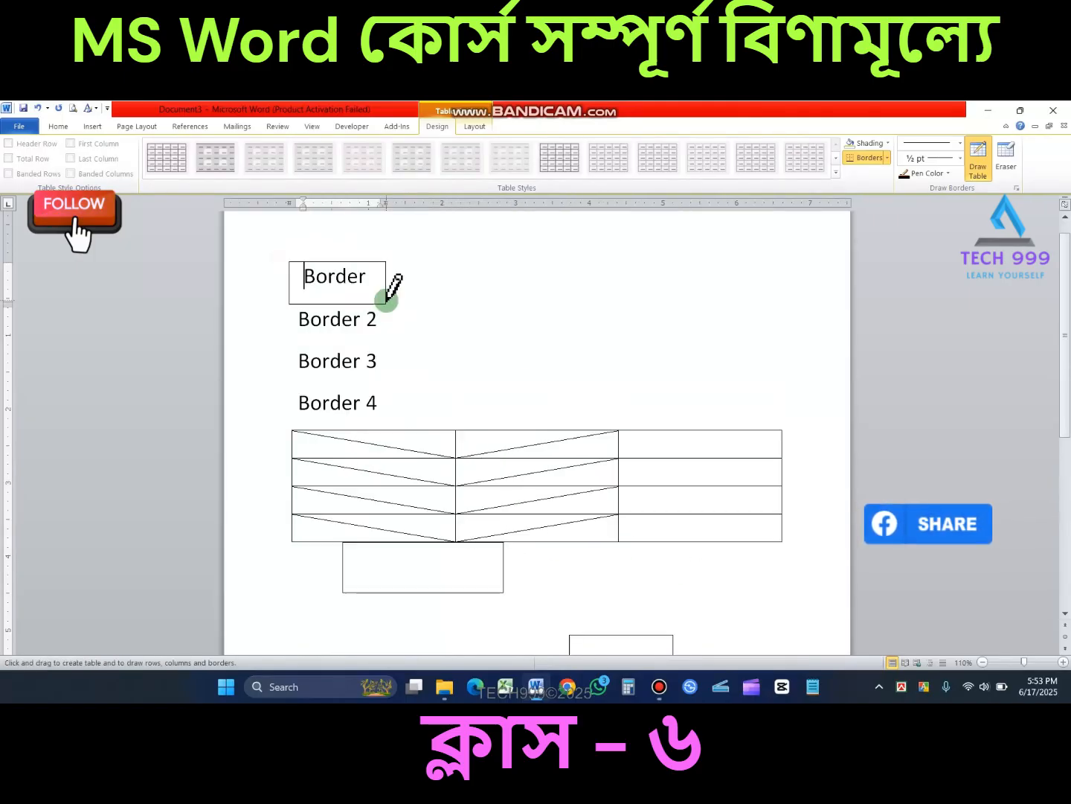
left_click_drag(294, 304, 392, 346)
mouse_move(294, 353)
left_mouse_down()
mouse_move(318, 375)
mouse_move(395, 377)
left_mouse_up()
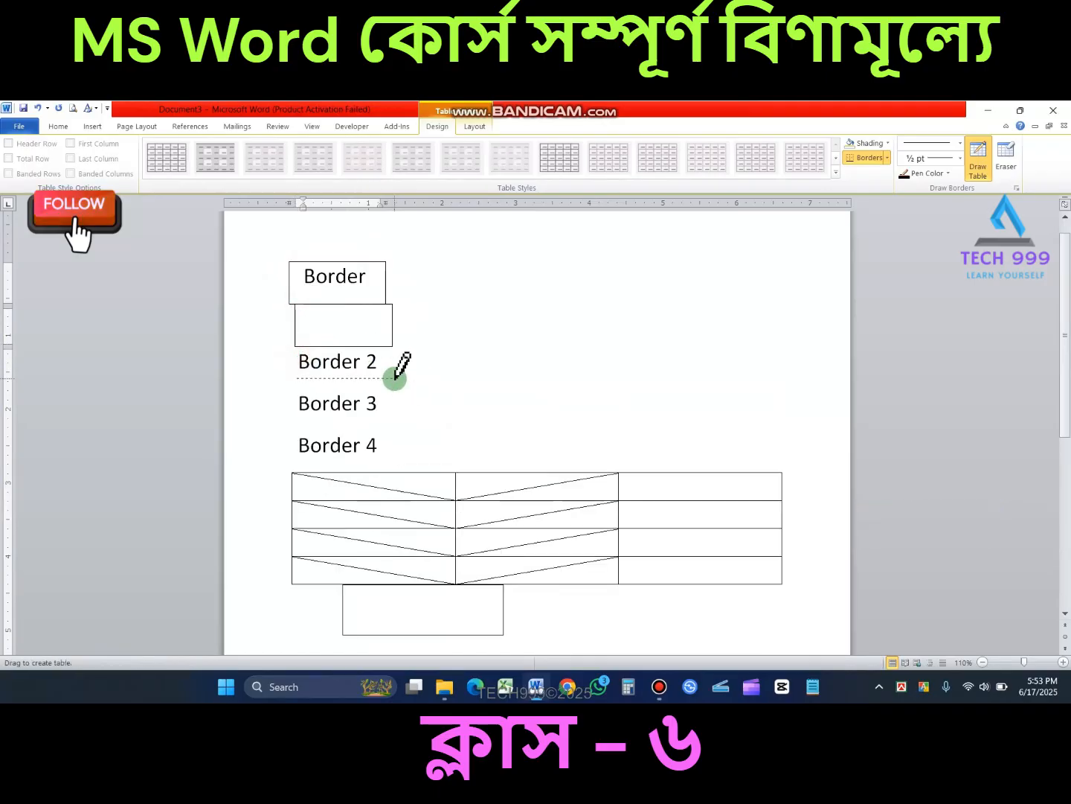
left_click_drag(395, 376, 395, 377)
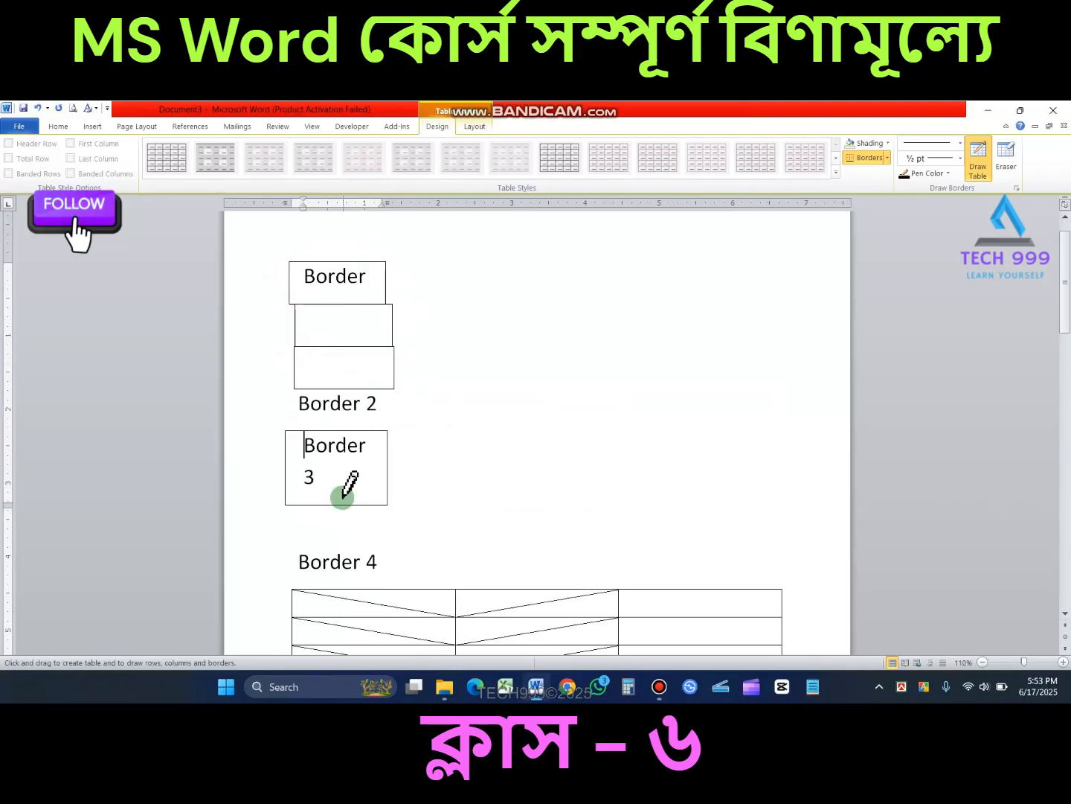
scroll(374, 482, "down", 1)
mouse_move(294, 523)
left_mouse_down()
mouse_move(333, 540)
mouse_move(384, 541)
left_mouse_up()
left_click_drag(294, 556, 431, 583)
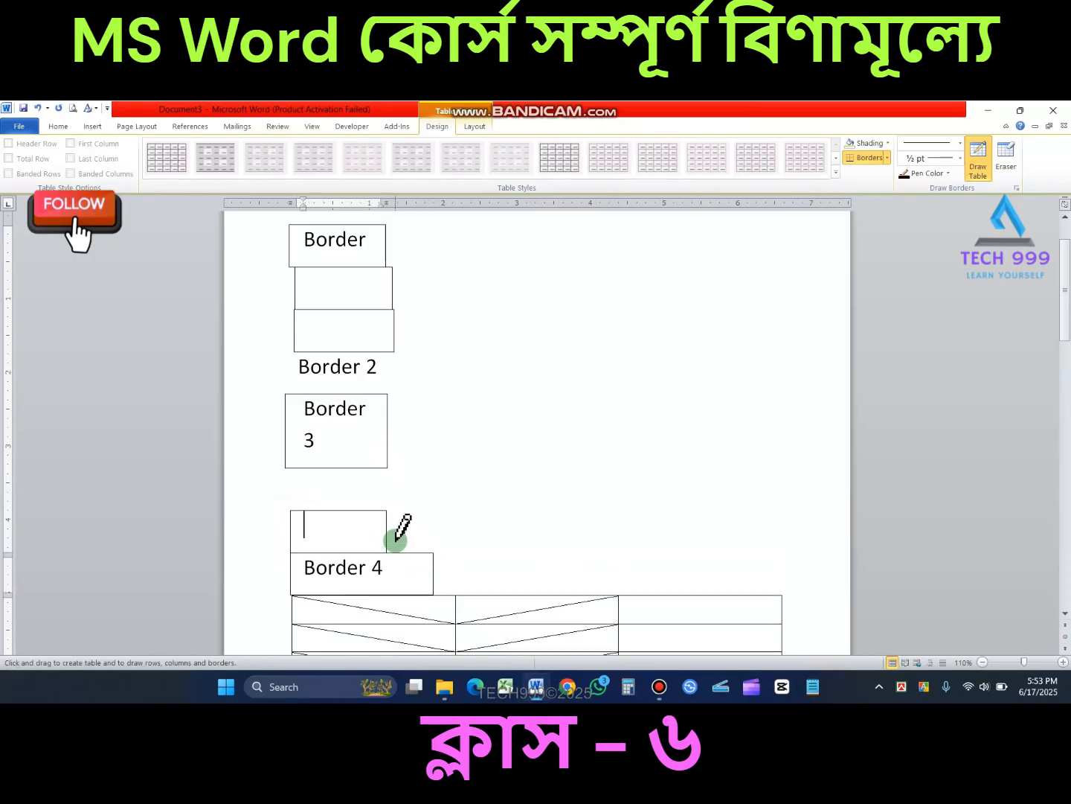
Undo all the boxes drawn with Draw Table
scroll(354, 425, "up", 1)
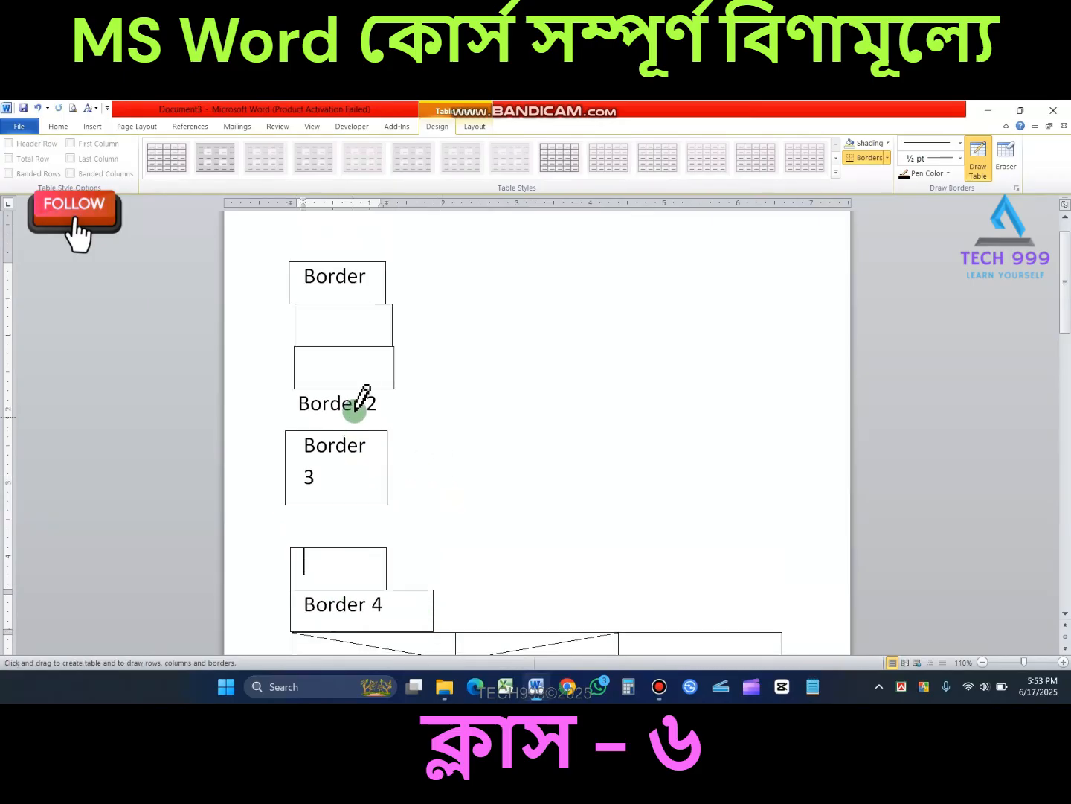
key("ctrl+z")
key("ctrl+z")
key("ctrl+z")
key("ctrl+z")
key("ctrl+z")
key("ctrl+z")
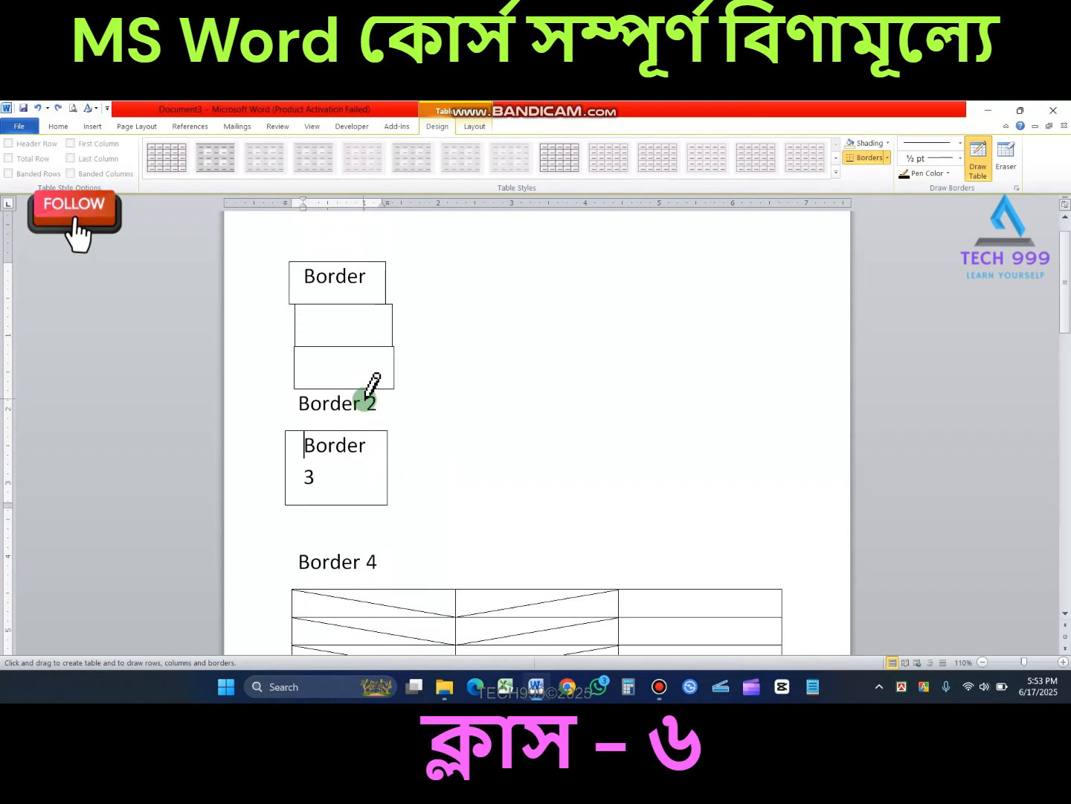
key("ctrl+z")
key("ctrl+z")
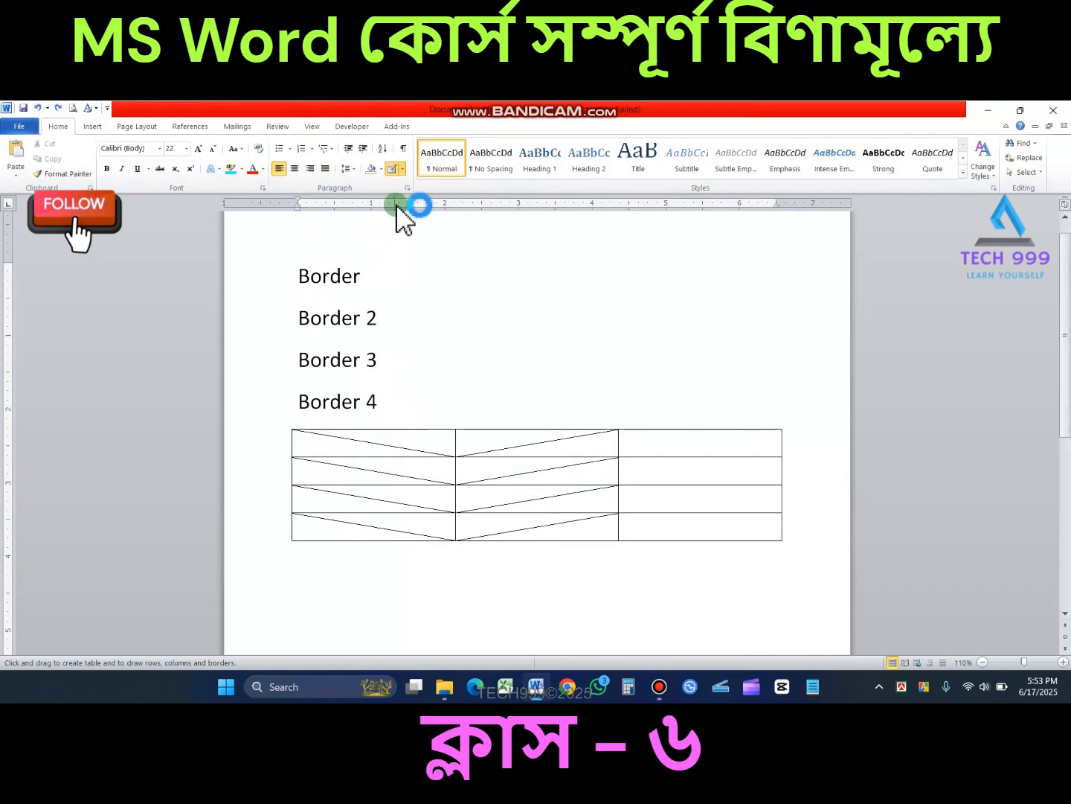
Turn View Gridlines on and off again to test it with the four Border lines selected
left_click(402, 169)
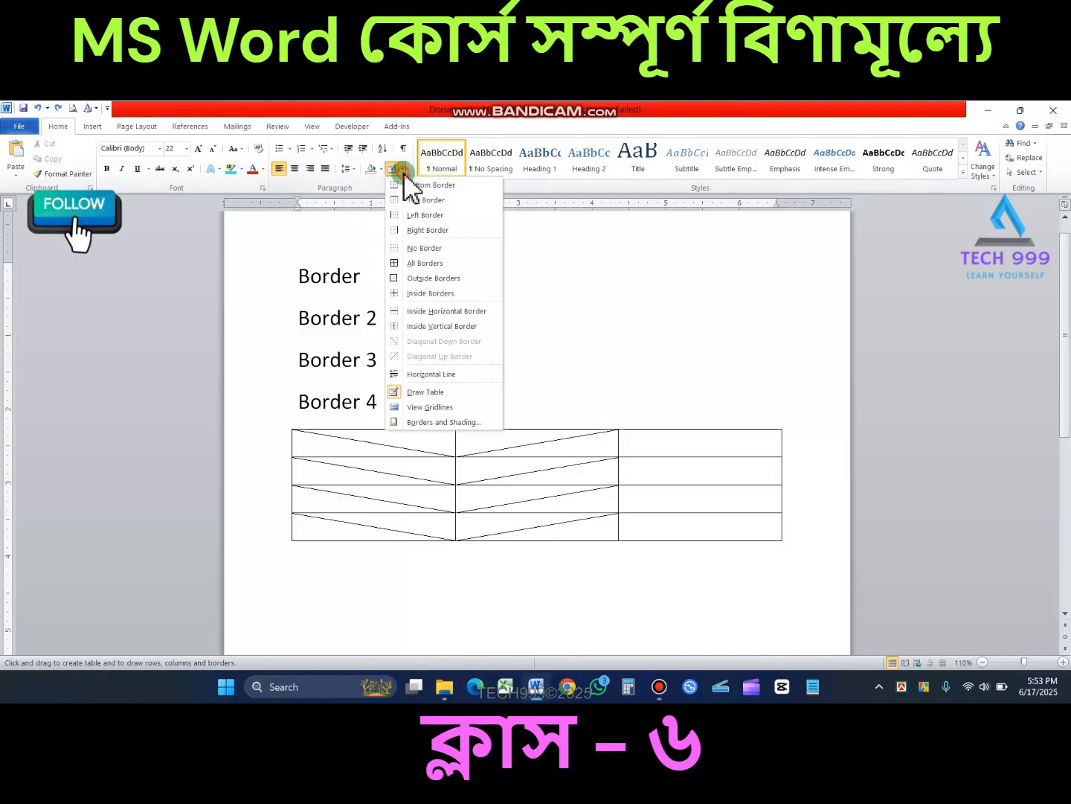
left_click(420, 407)
left_click_drag(299, 298, 409, 394)
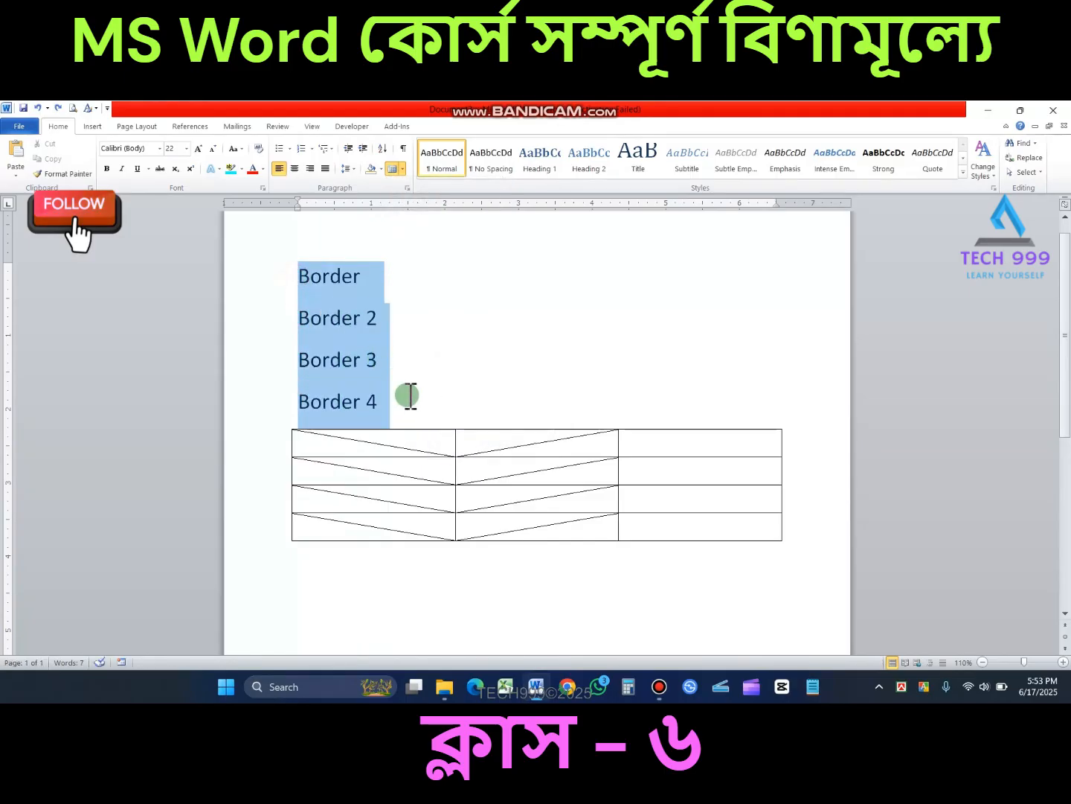
left_click(404, 171)
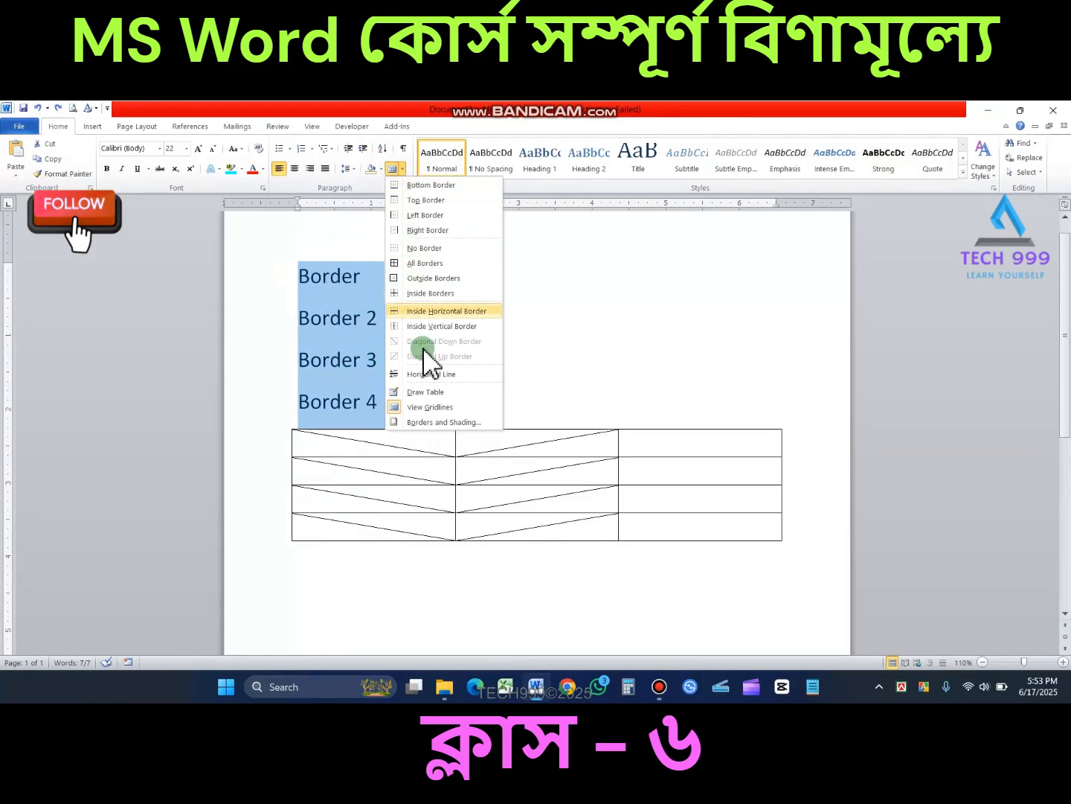
left_click(424, 407)
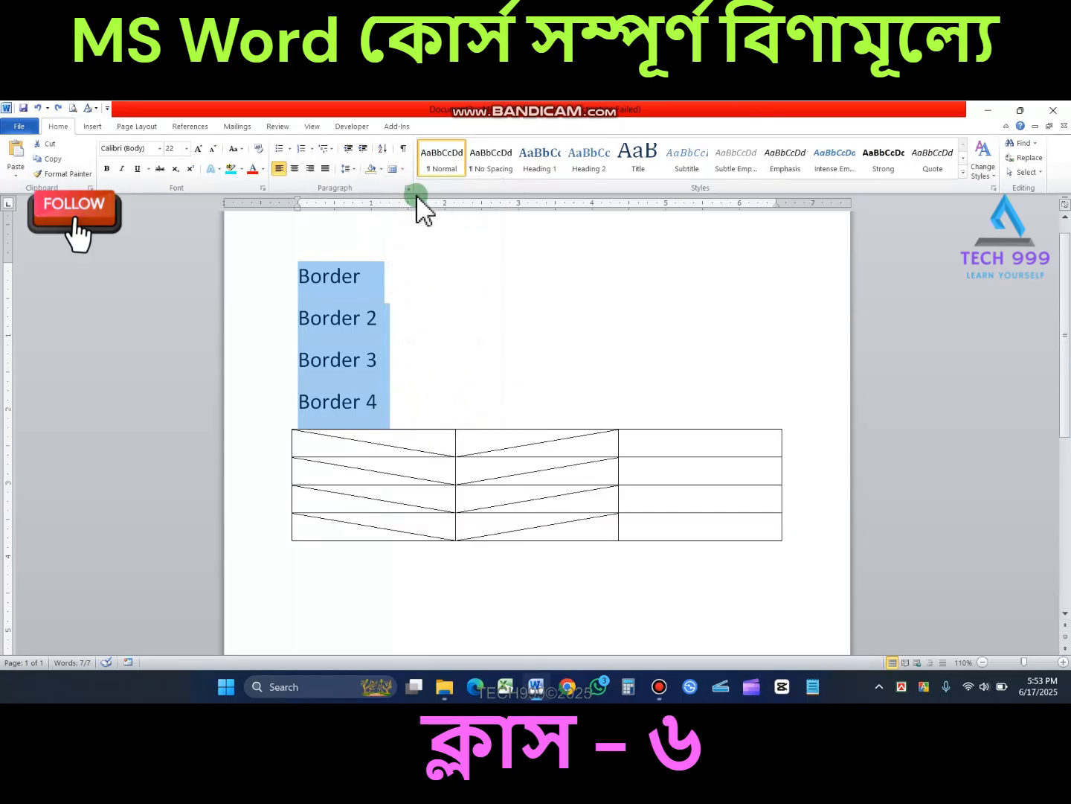
Turn View Gridlines back on and deselect the Border lines
left_click(403, 170)
left_click(424, 407)
left_click(422, 215)
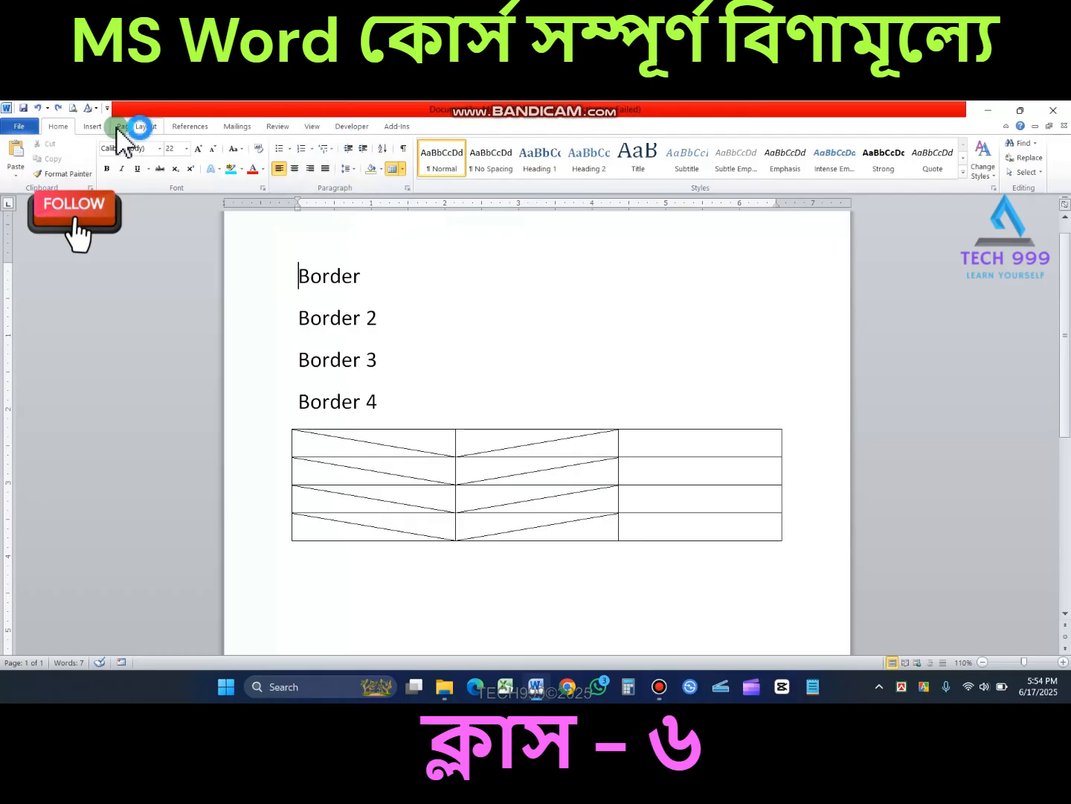
Show the page's alignment gridlines behind the four Border lines and hide them again
left_click(313, 127)
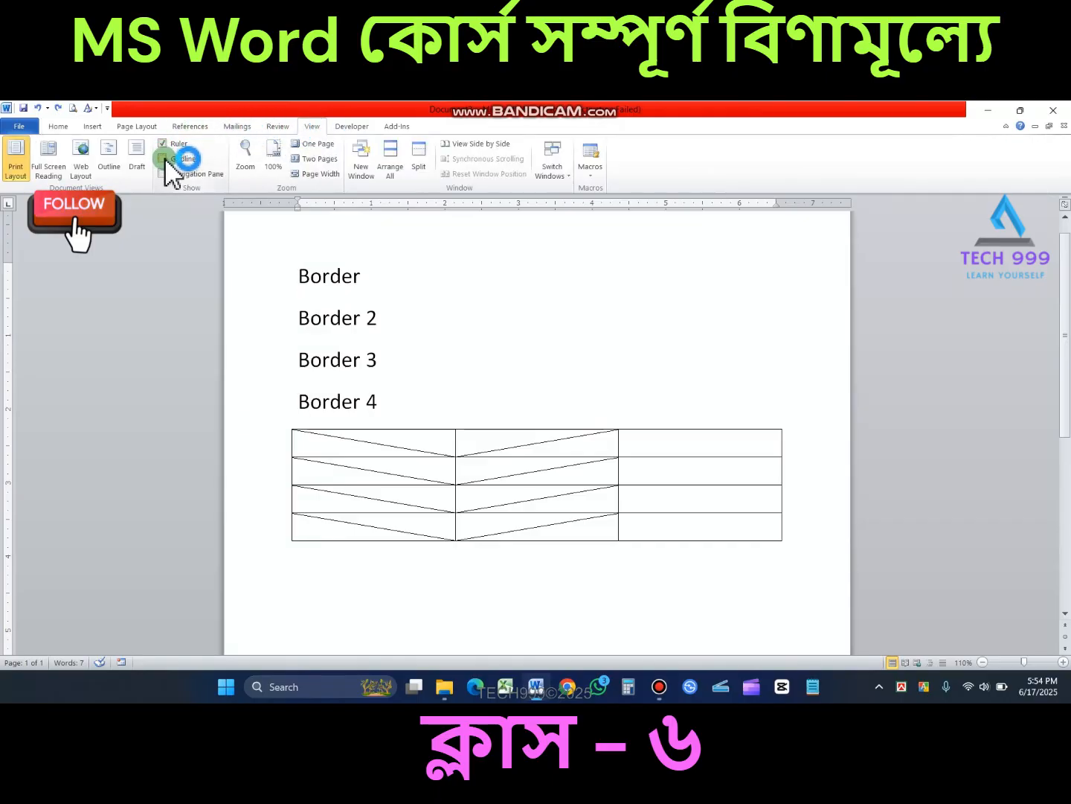
left_click(187, 160)
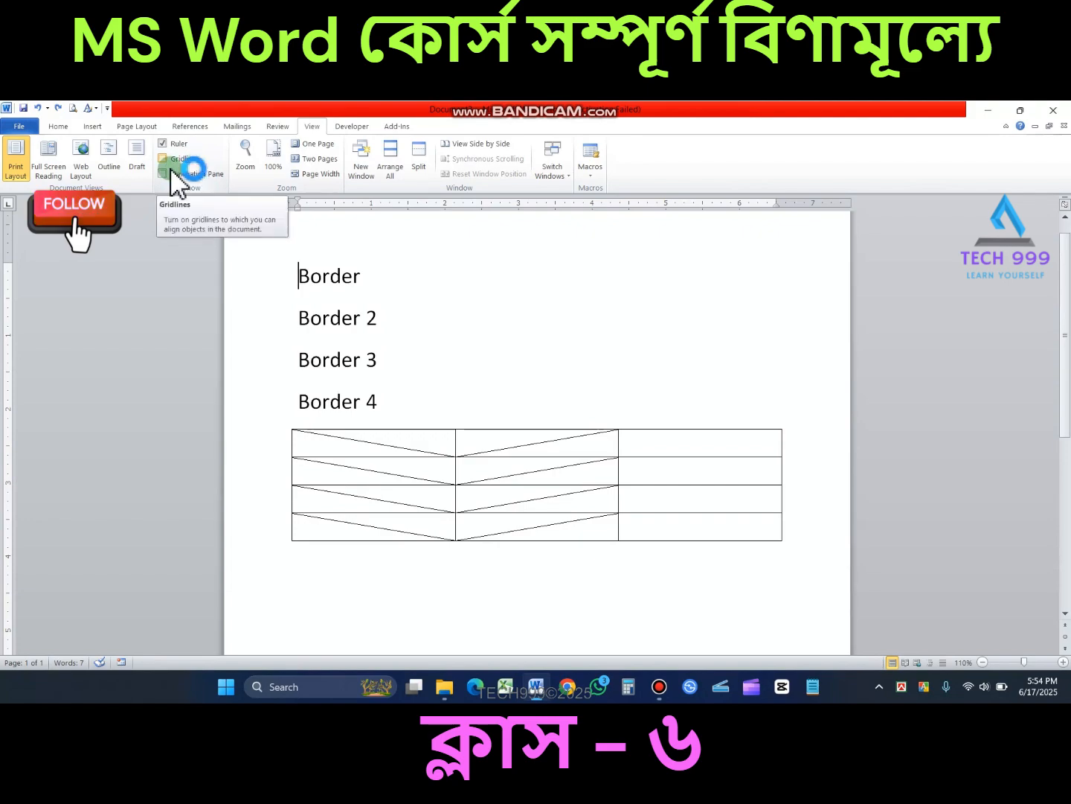
left_click(301, 277)
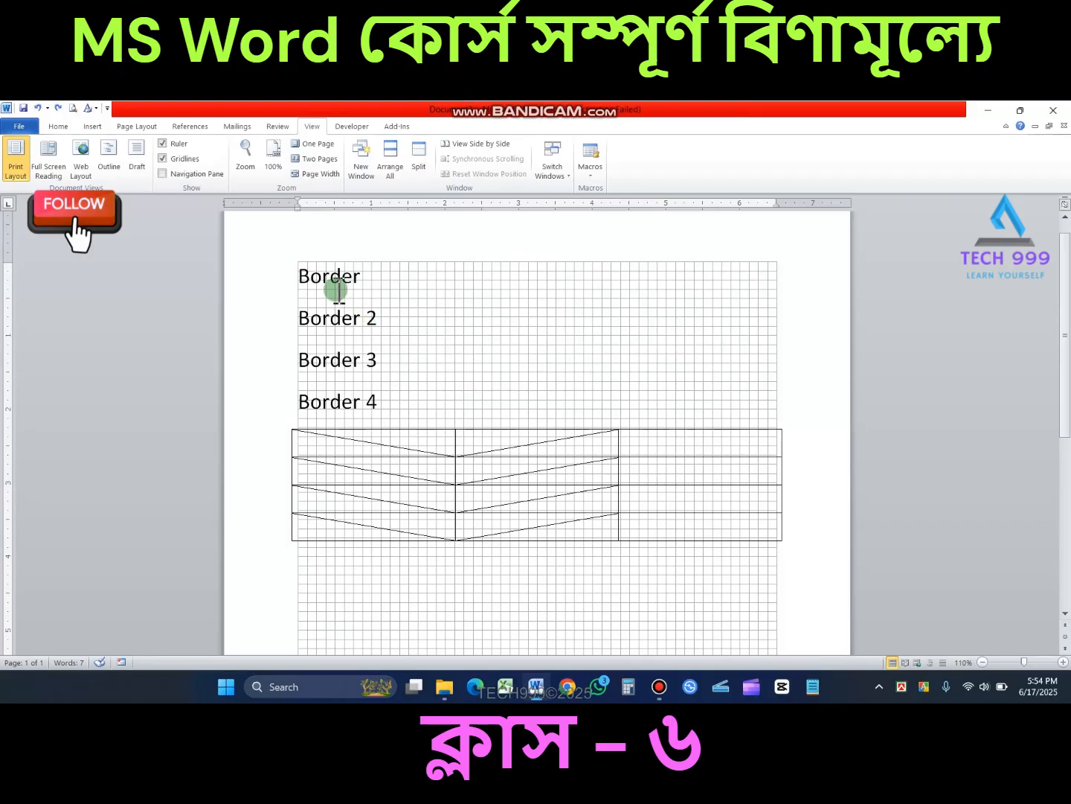
left_click_drag(302, 276, 722, 405)
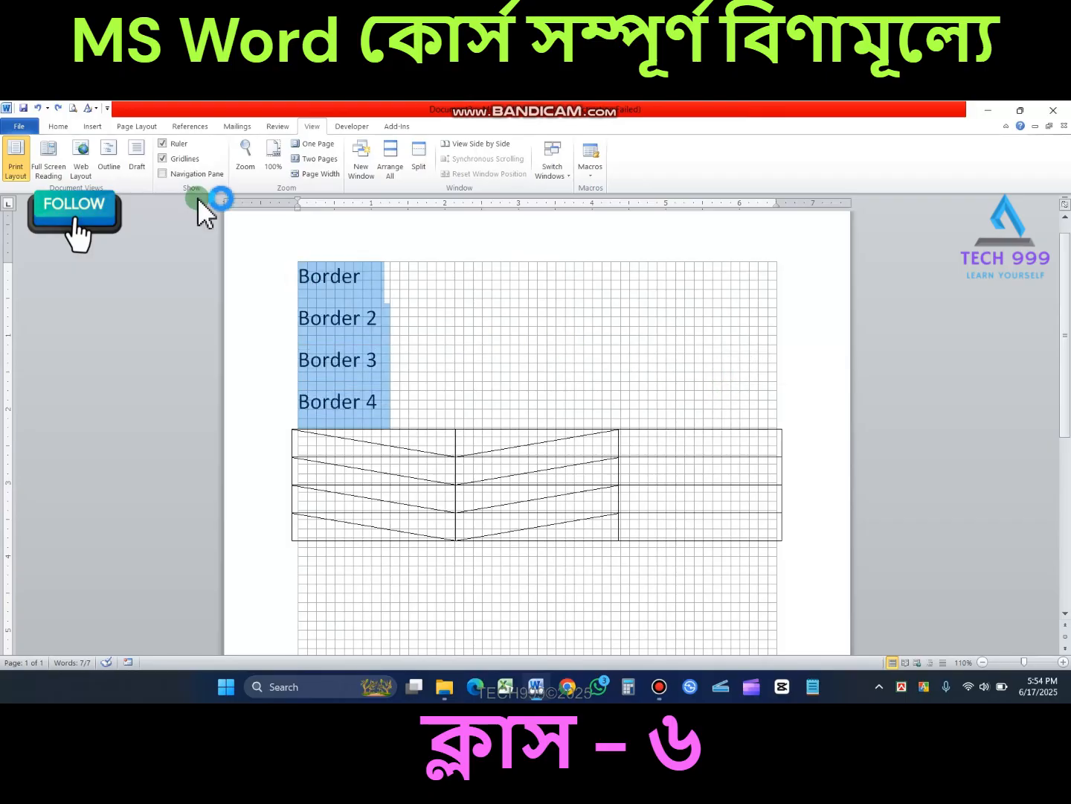
left_click(163, 158)
Open the Borders and Shading dialog for the Border 2 paragraph
left_click(58, 127)
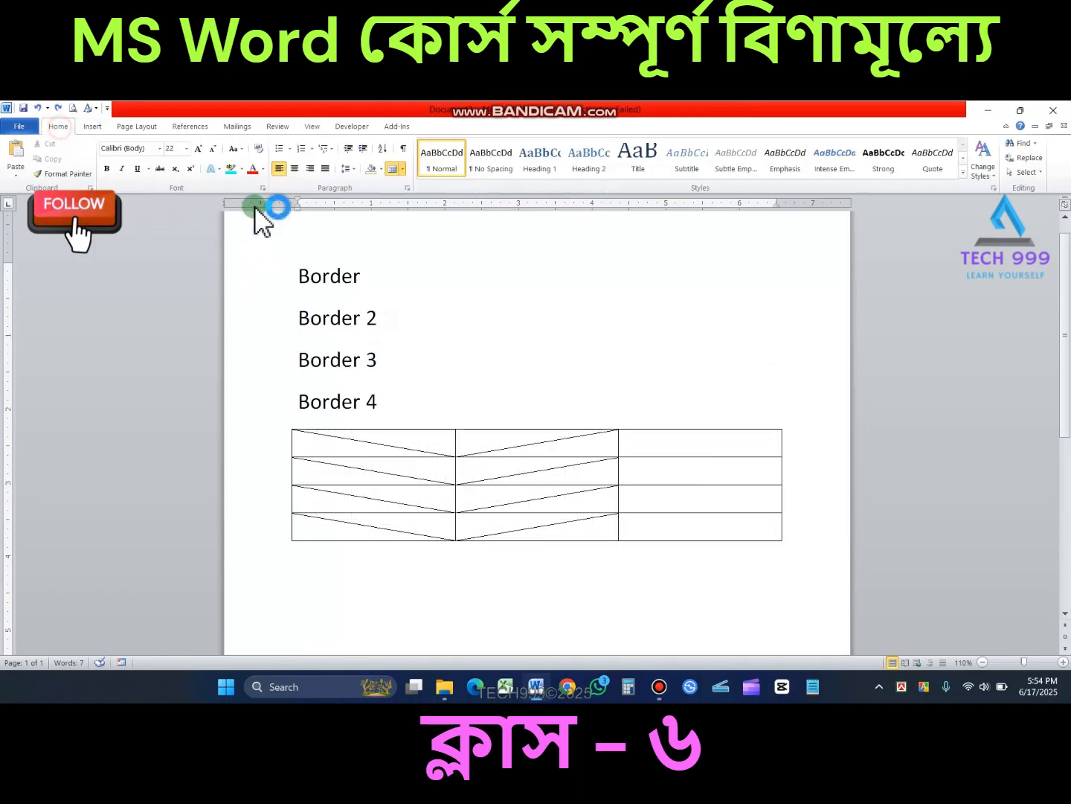
left_click(404, 170)
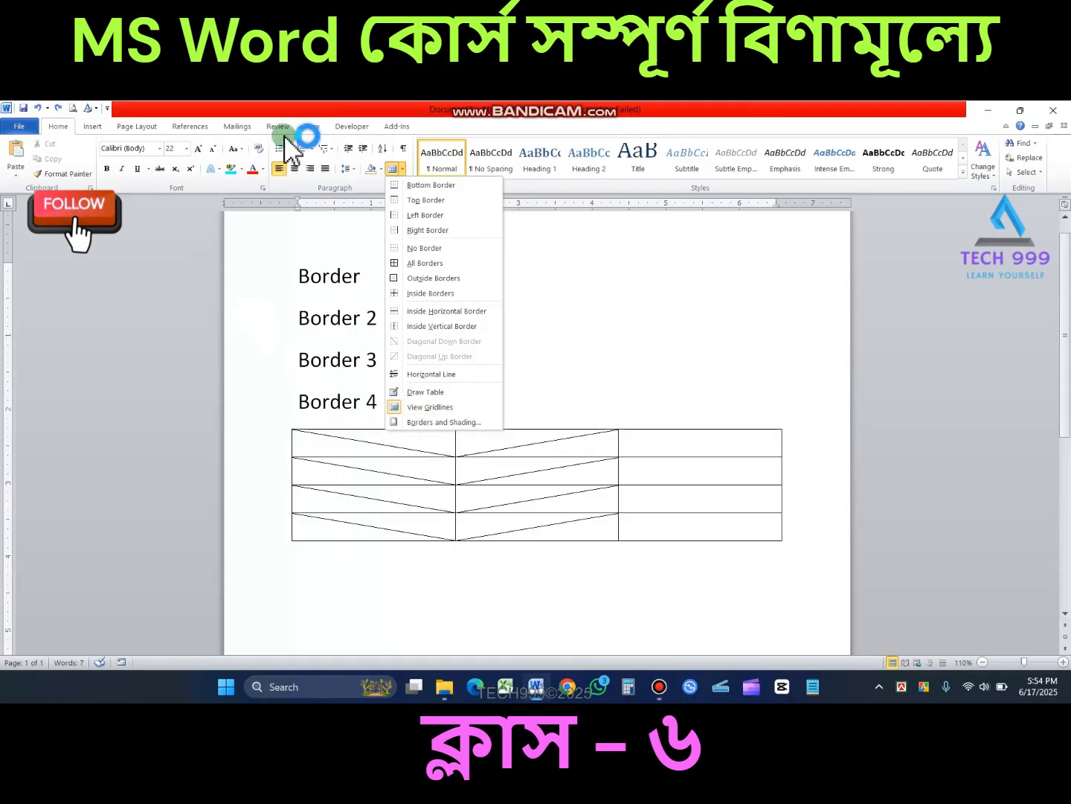
left_click(422, 407)
left_click(404, 171)
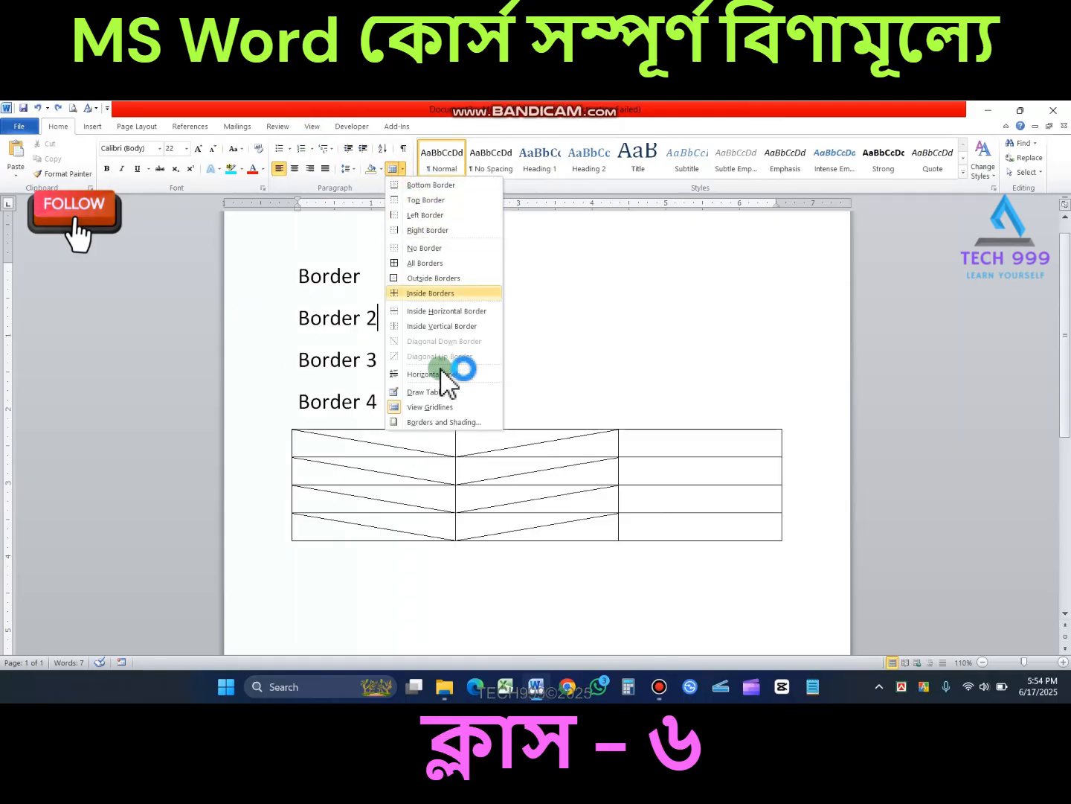
left_click(446, 422)
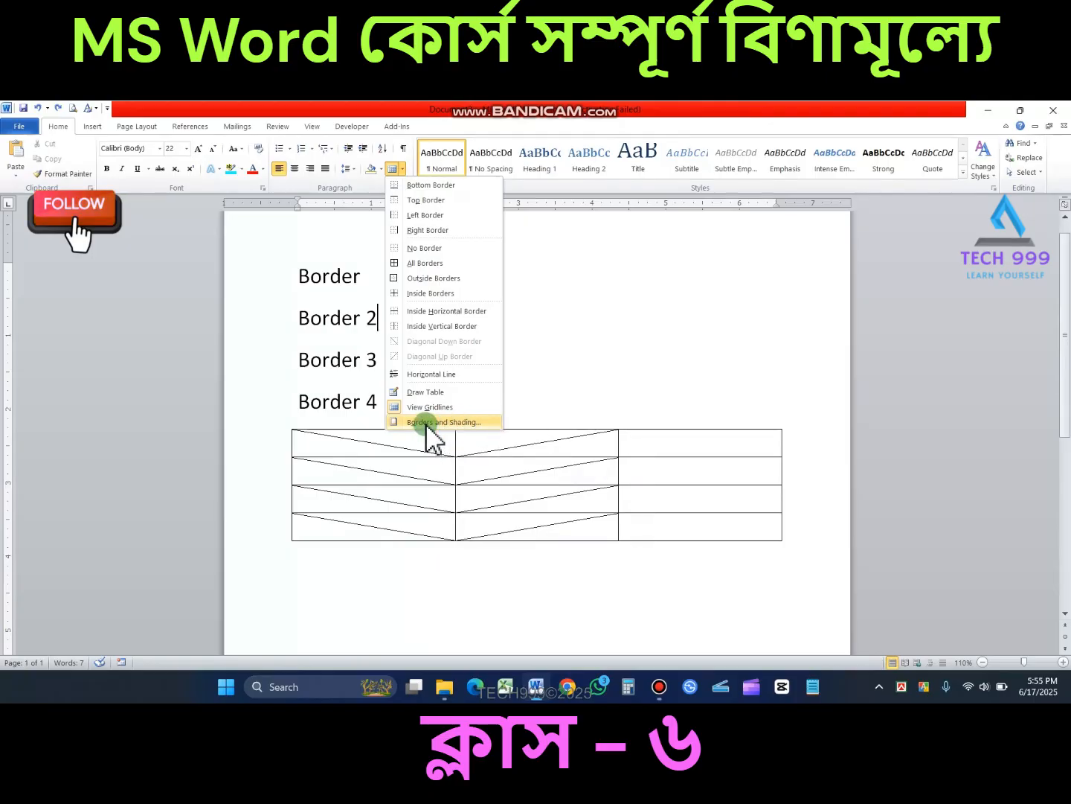
left_click(428, 424)
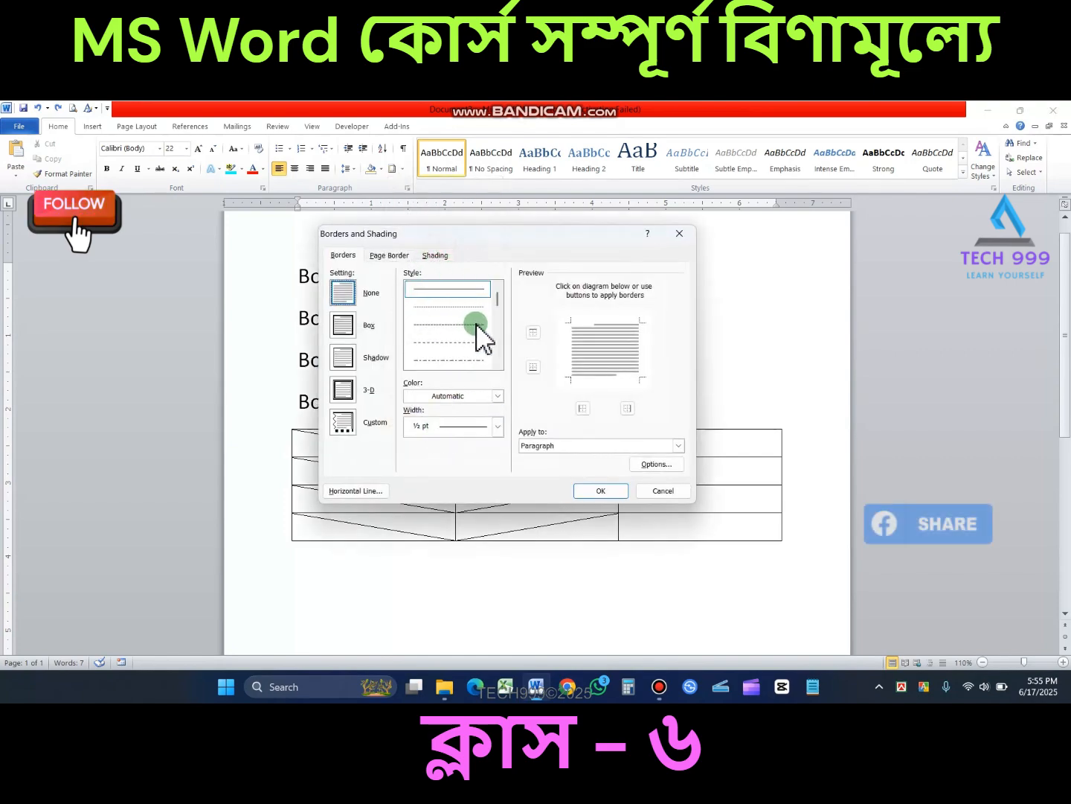
Look through the Page Border and Shading settings and return to the Borders settings
left_click_drag(535, 239, 532, 242)
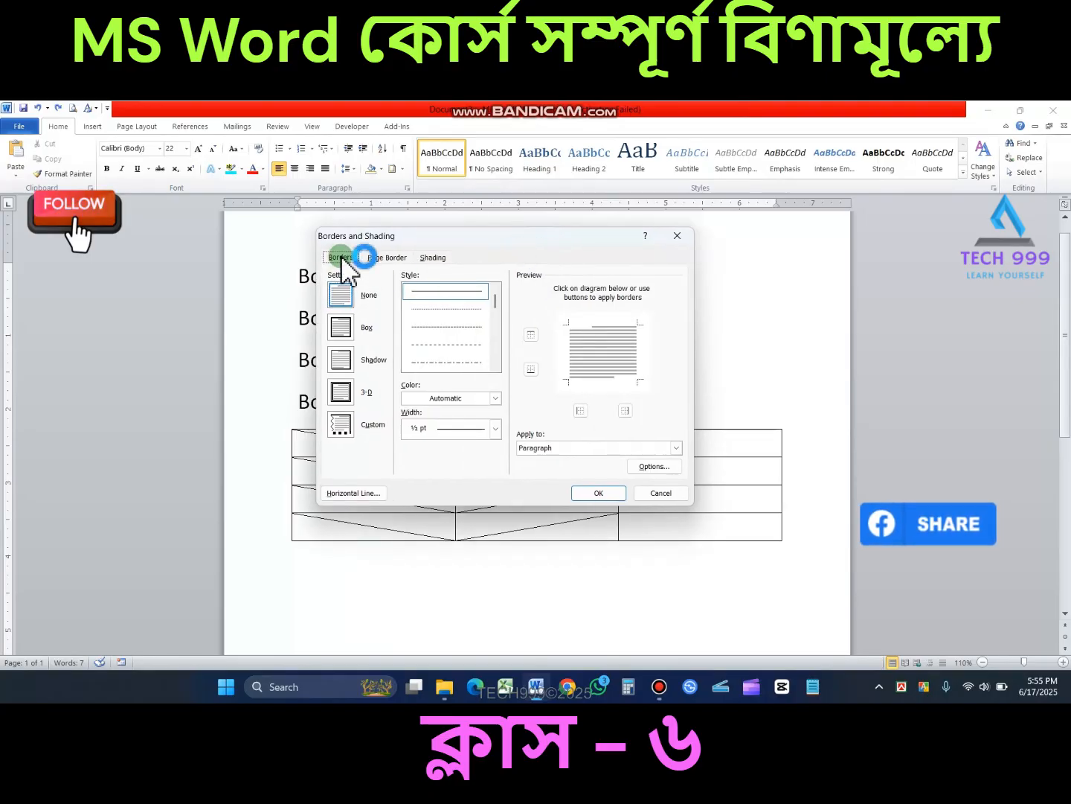
left_click(388, 257)
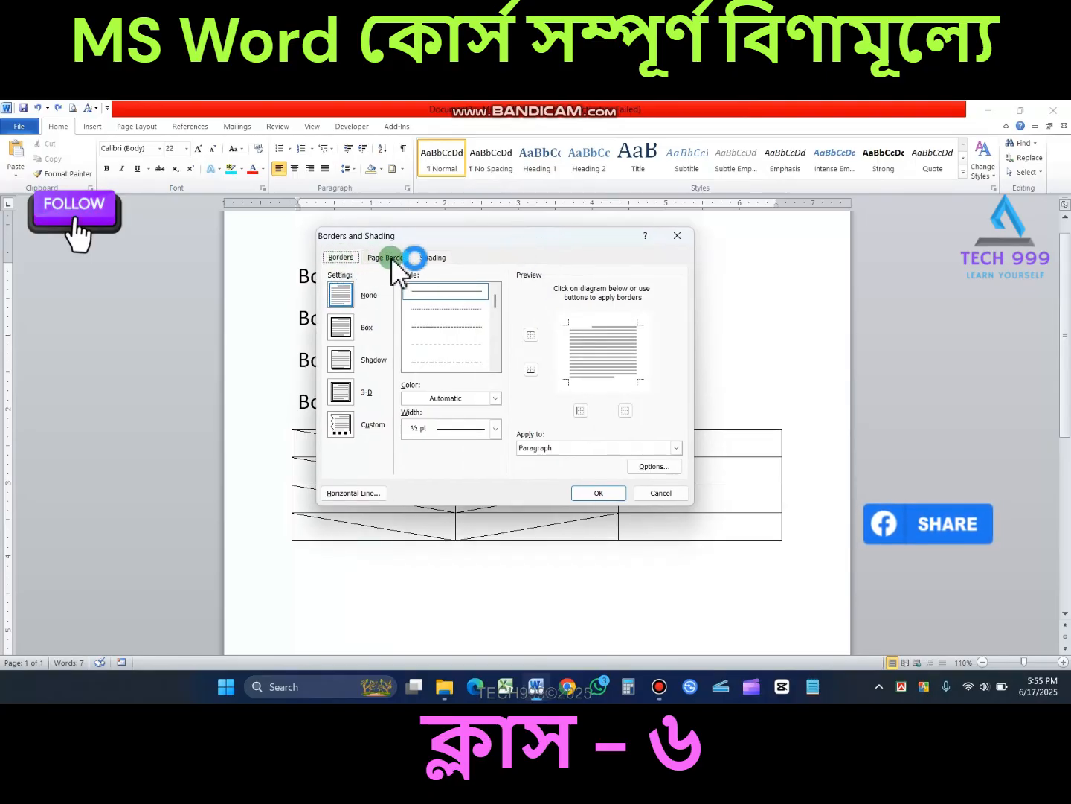
left_click(439, 256)
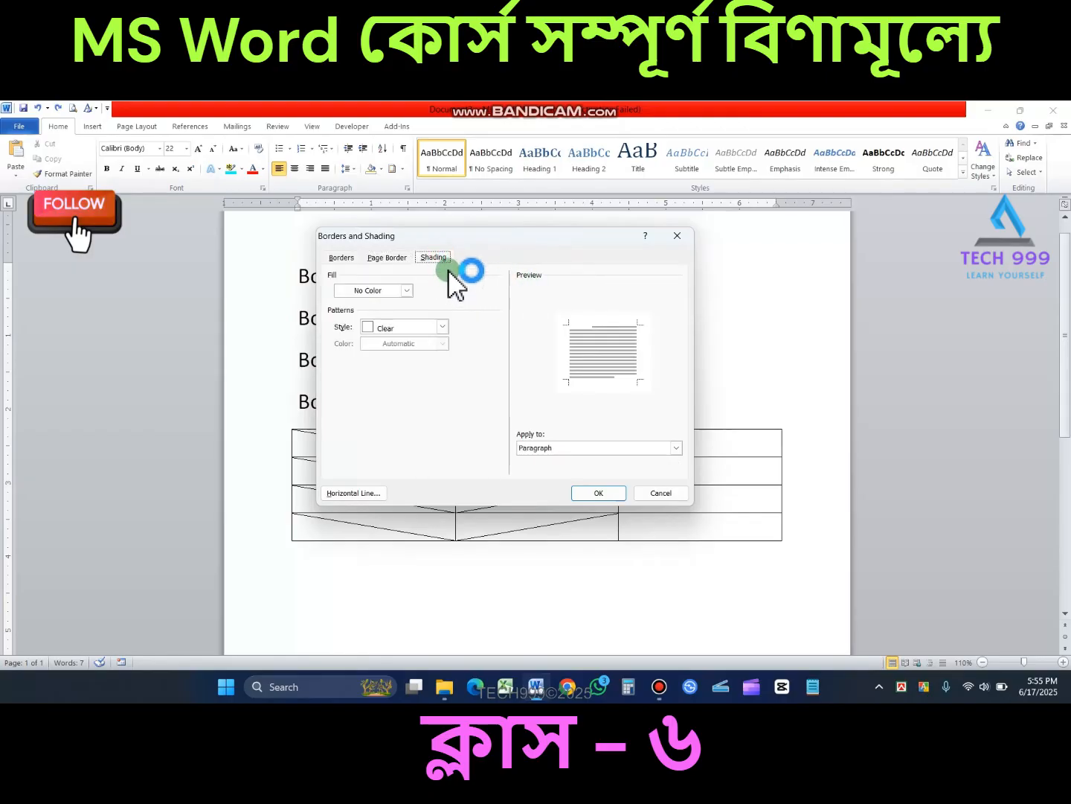
left_click(342, 257)
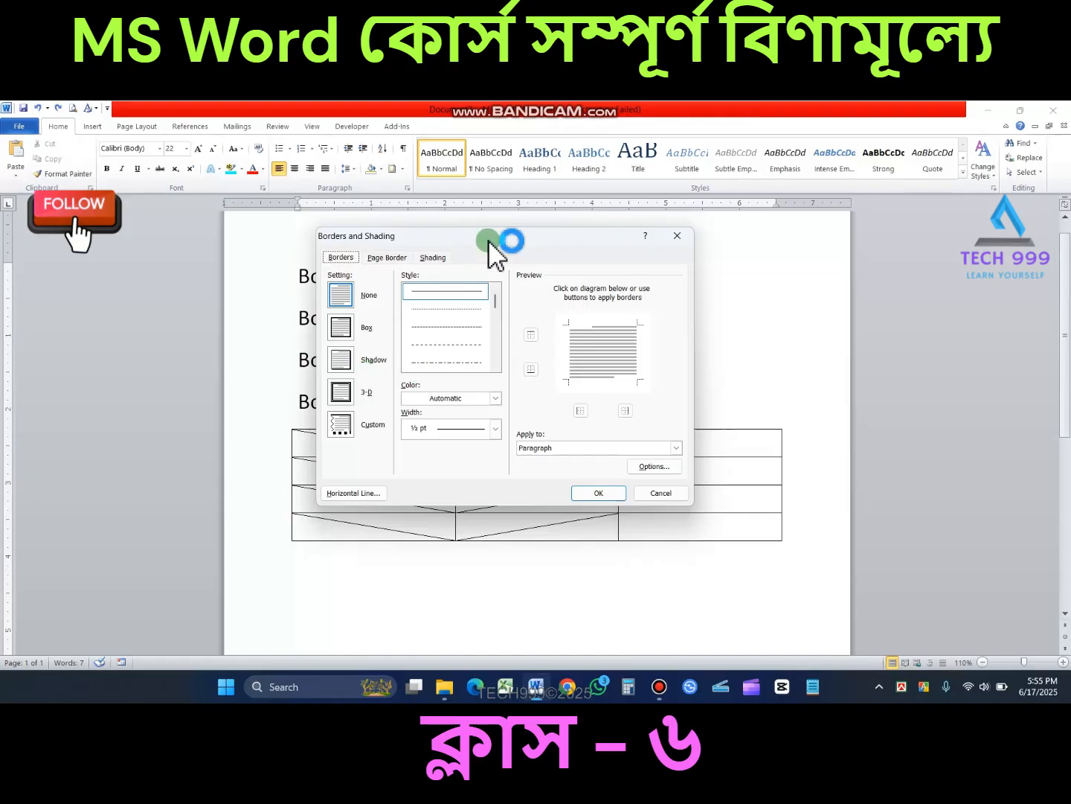
Preview the Box, Shadow, 3-D and Custom border settings for the Border 2 paragraph, returning to None
left_click_drag(488, 240, 532, 319)
left_click(395, 381)
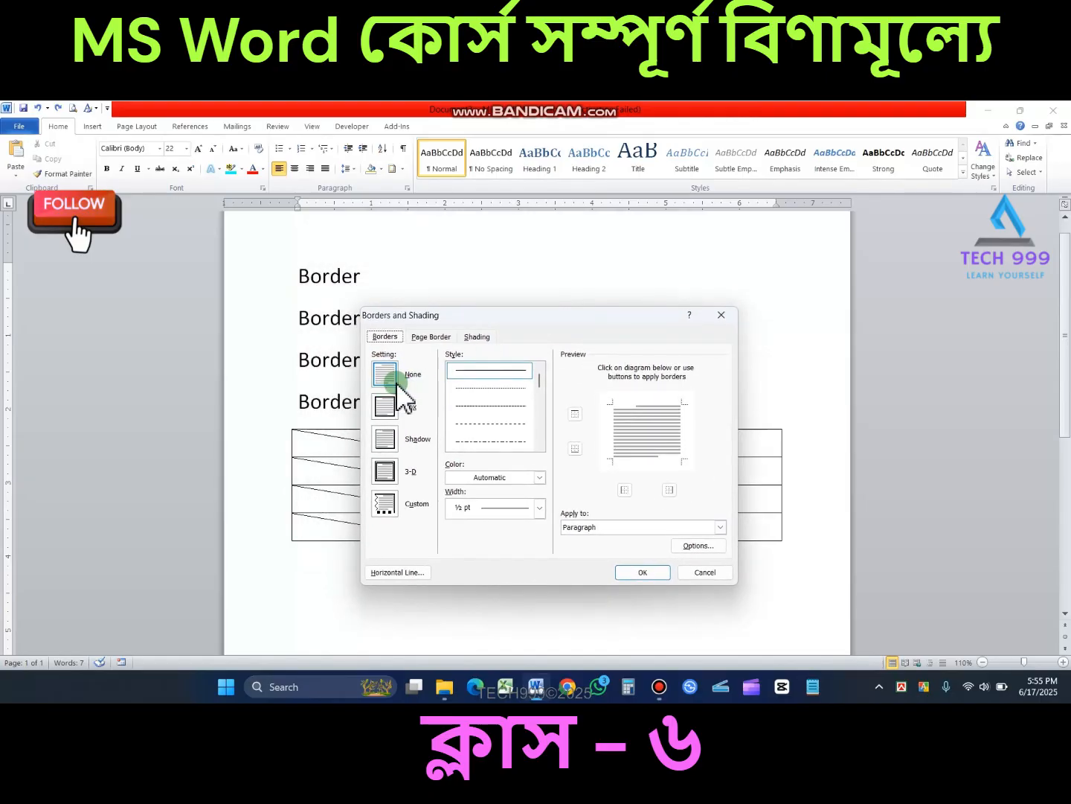
left_click(384, 410)
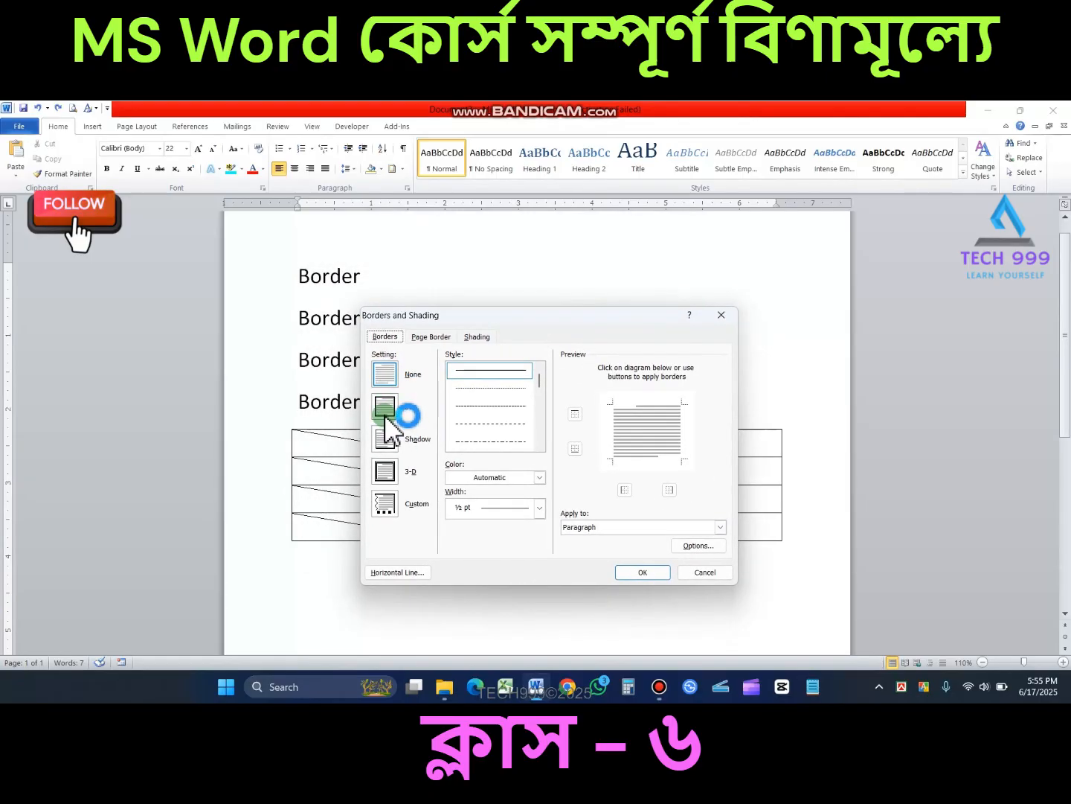
left_click(385, 443)
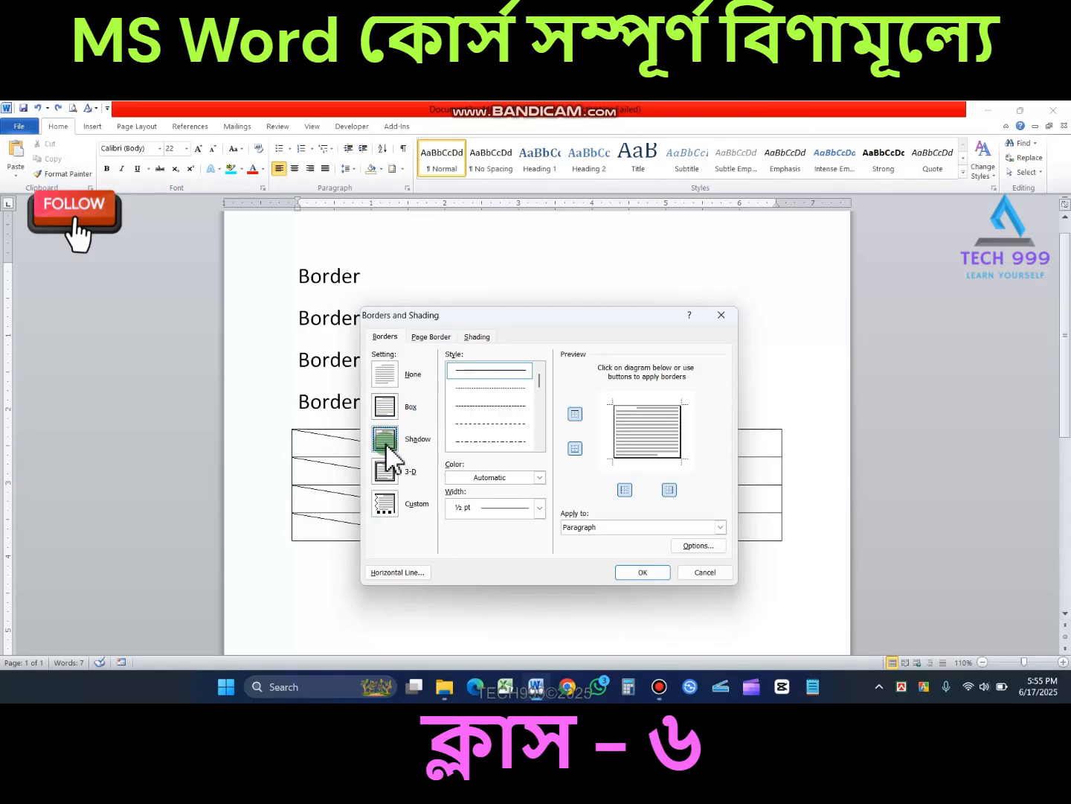
left_click(386, 472)
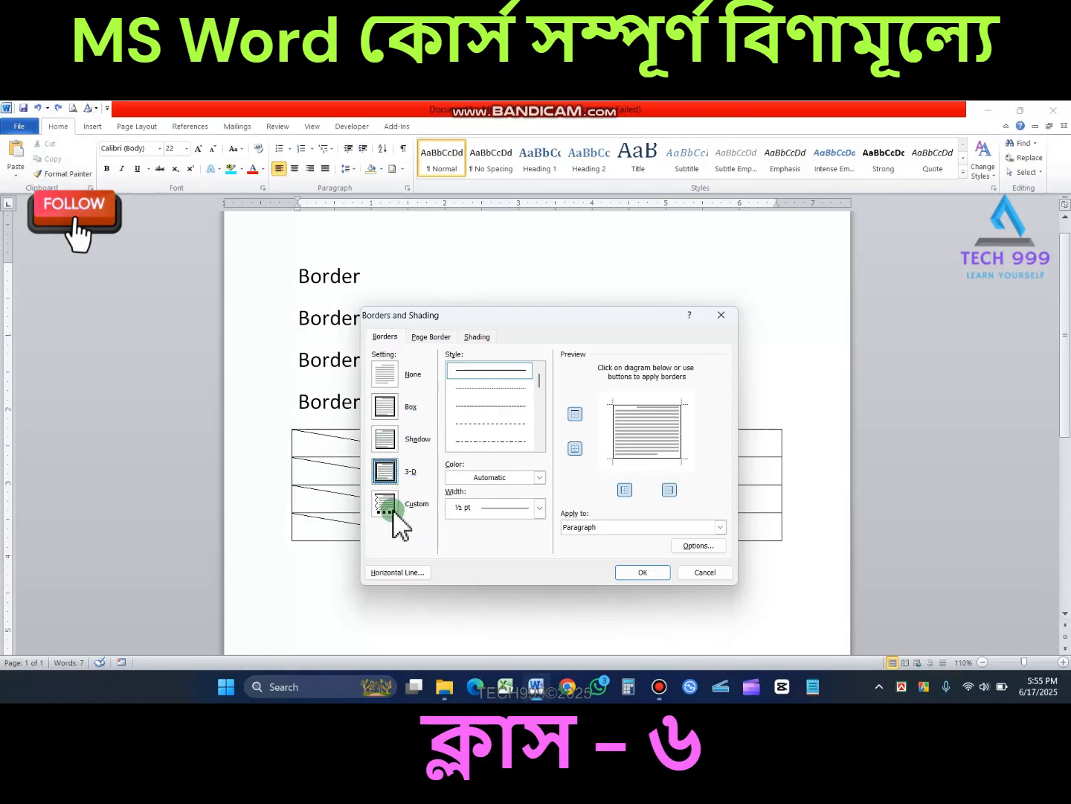
left_click(392, 512)
left_click(386, 376)
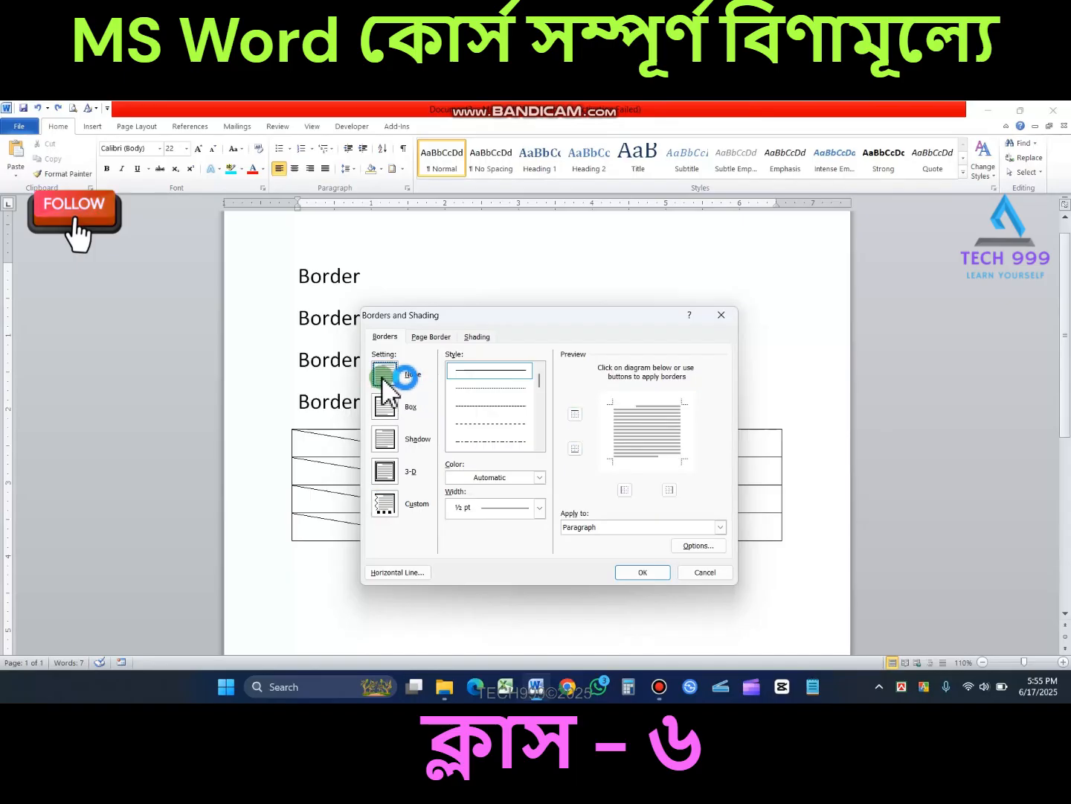
Apply the Box border setting to the Border 2 paragraph and undo it
left_click(382, 407)
left_click(644, 573)
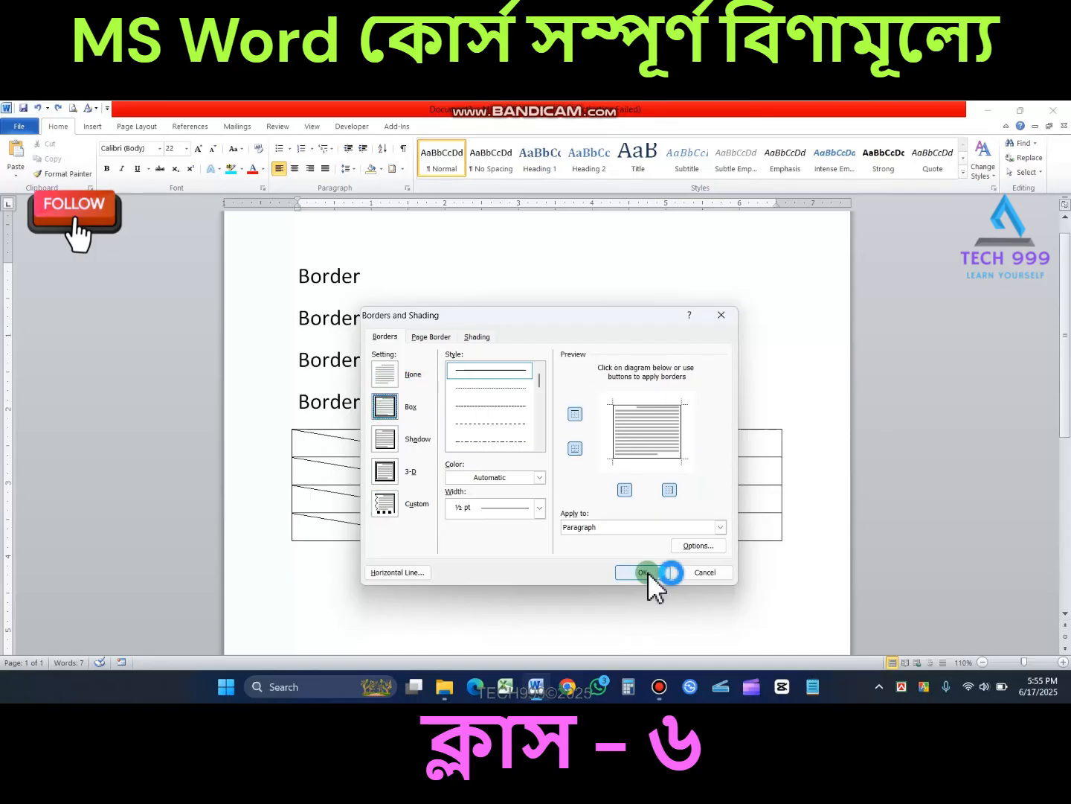
left_click(444, 351)
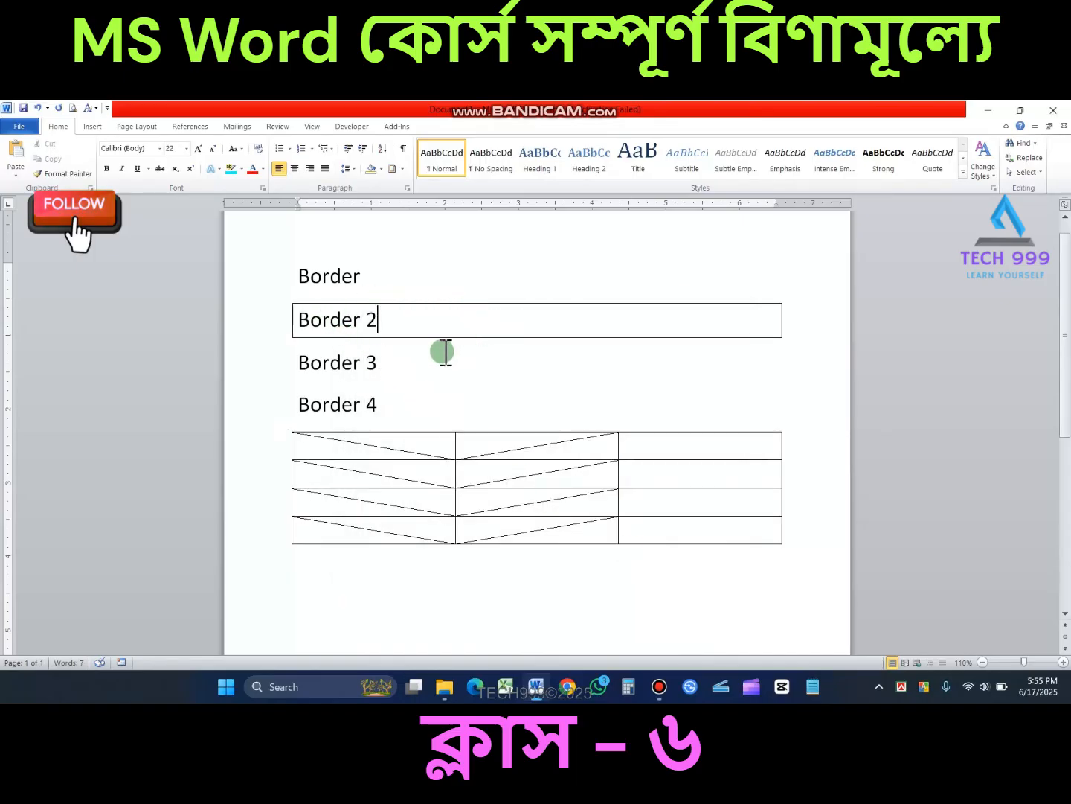
key("ctrl+z")
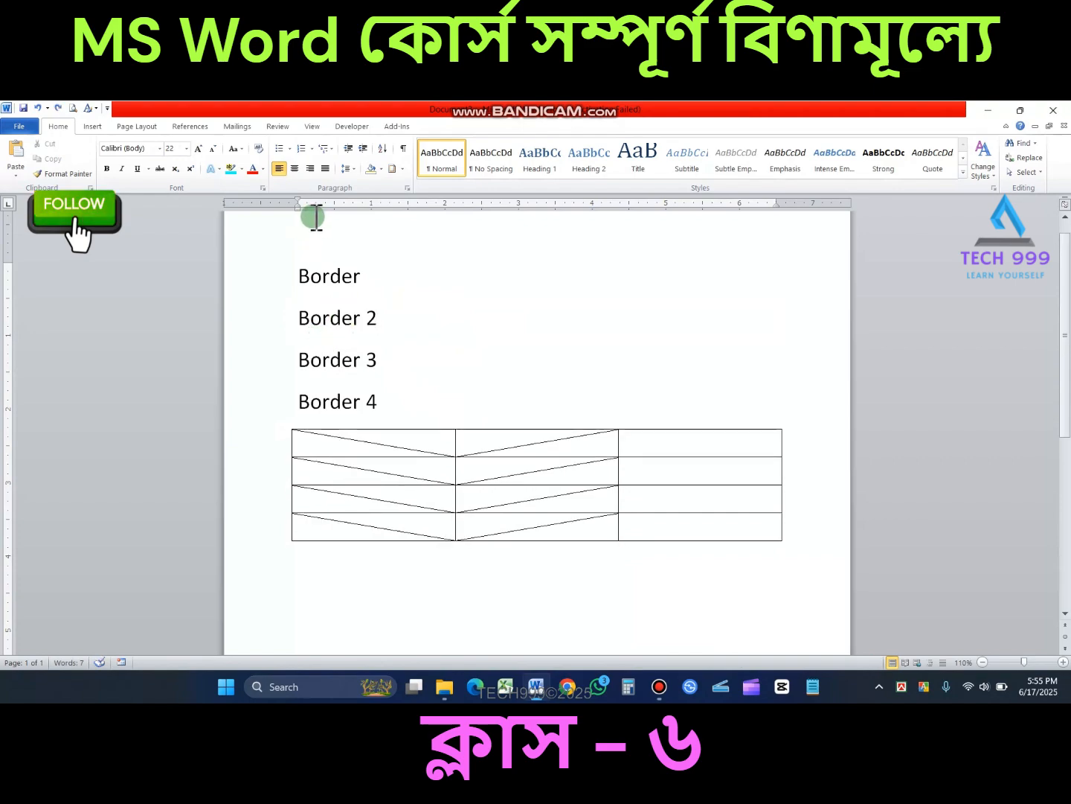
Apply a single wavy-line box border to the Border 2 paragraph through Borders and Shading, and undo it
left_click(403, 169)
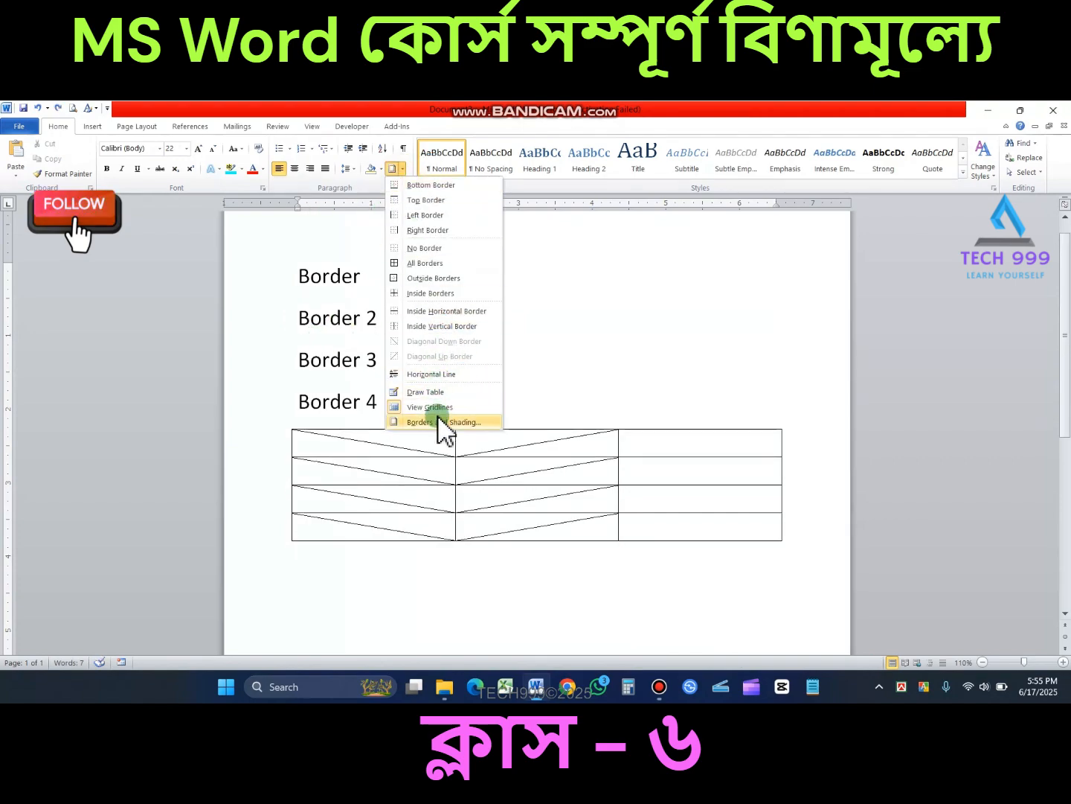
left_click(436, 421)
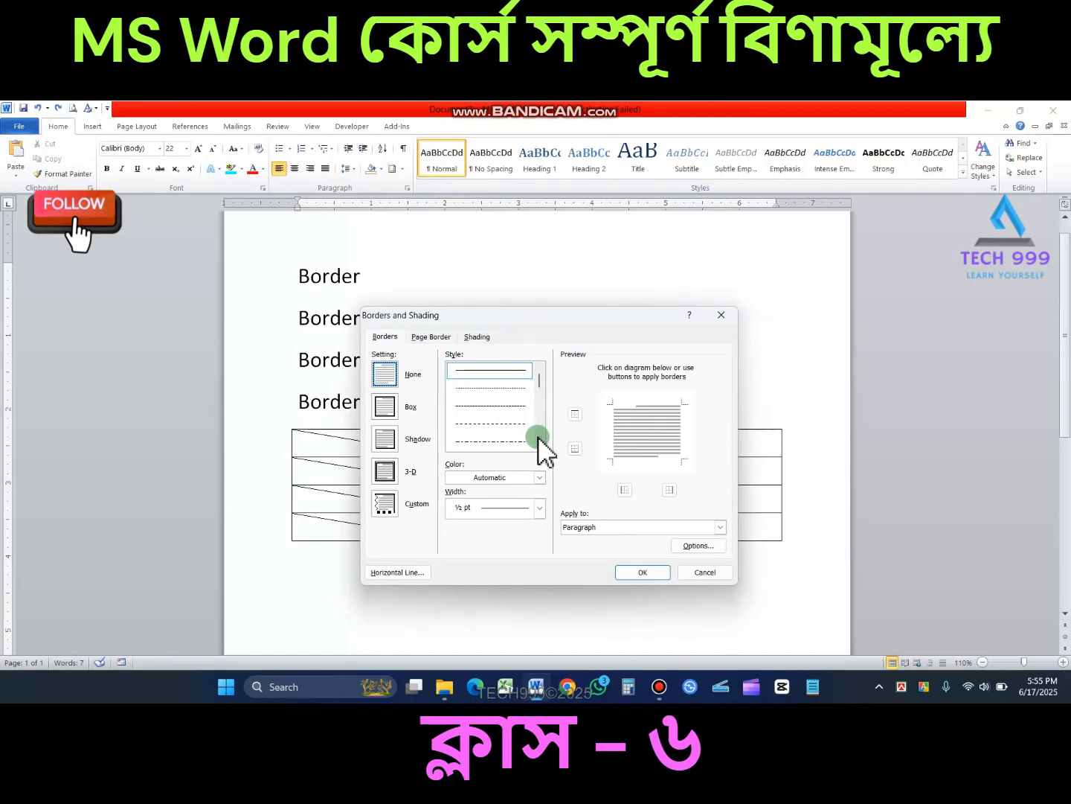
mouse_move(561, 317)
left_mouse_down()
mouse_move(563, 329)
mouse_move(583, 293)
left_mouse_up()
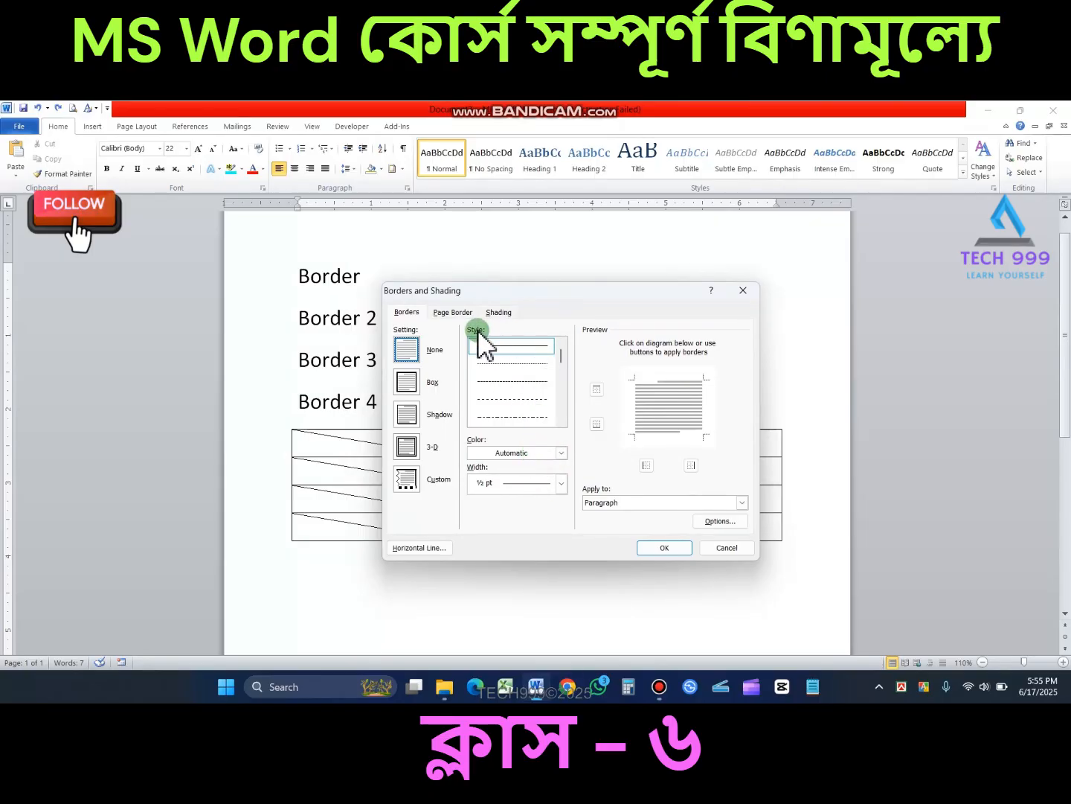
left_click(561, 353)
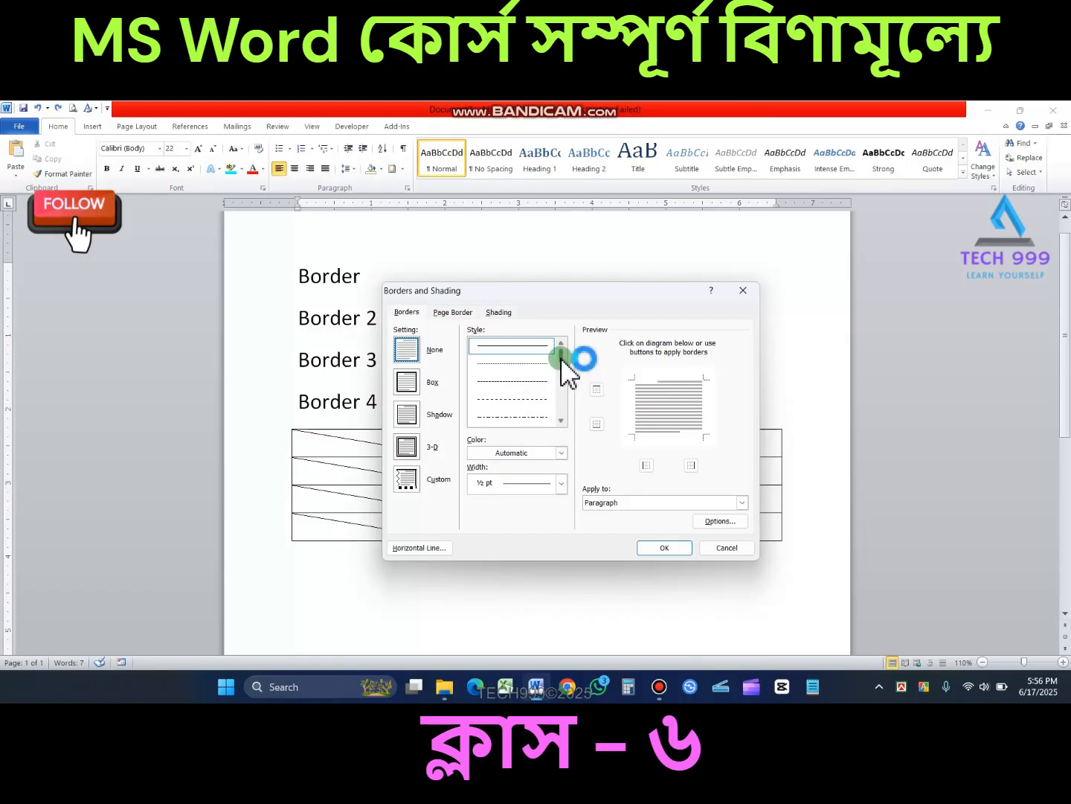
mouse_move(561, 357)
left_mouse_down()
mouse_move(564, 418)
mouse_move(561, 373)
mouse_move(563, 394)
left_mouse_up()
left_click(536, 418)
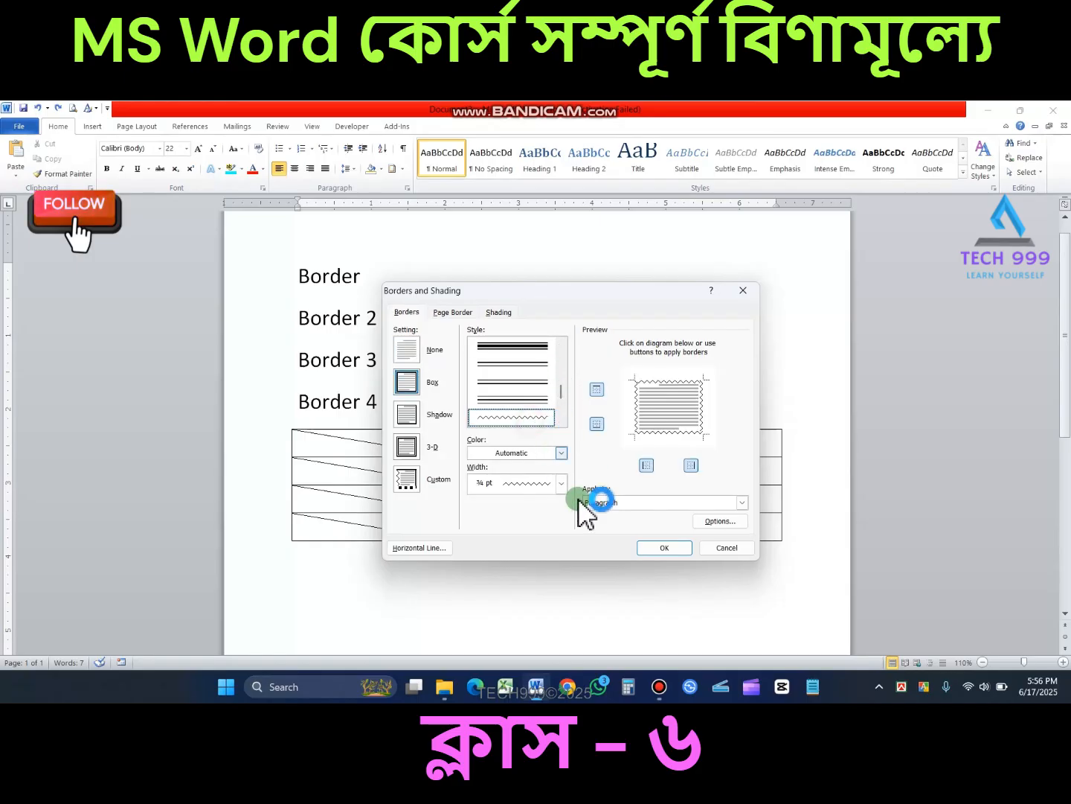
left_click(664, 547)
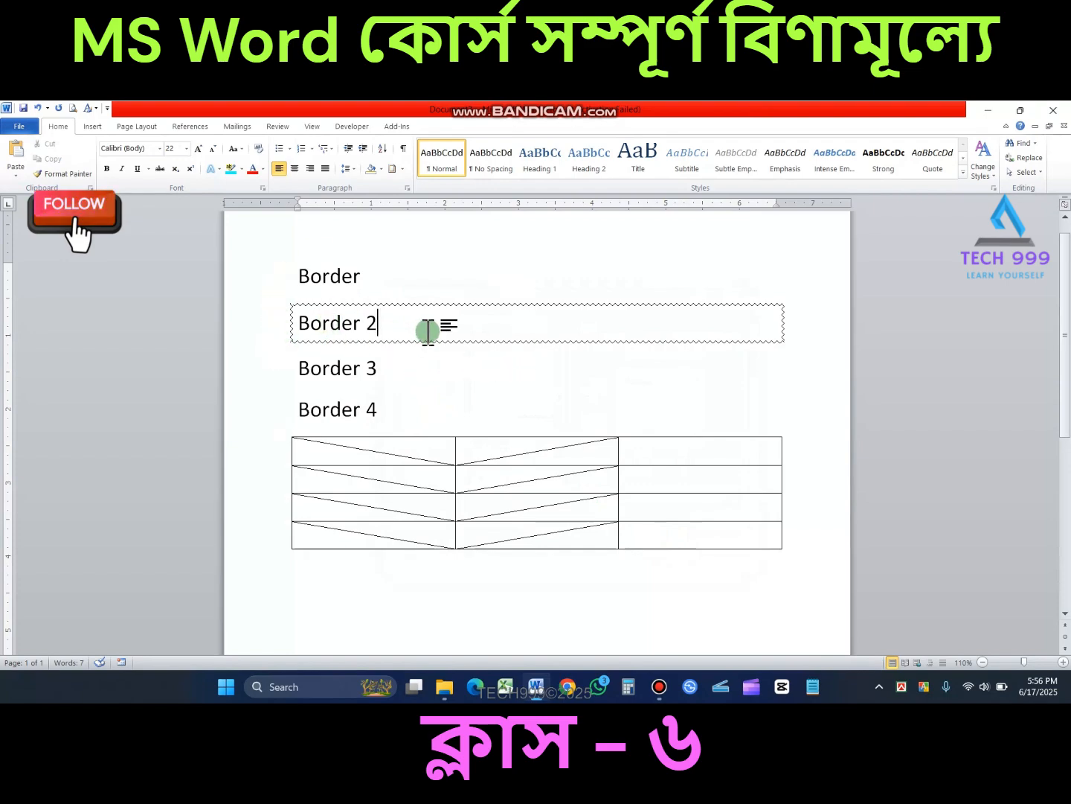
key("ctrl+z")
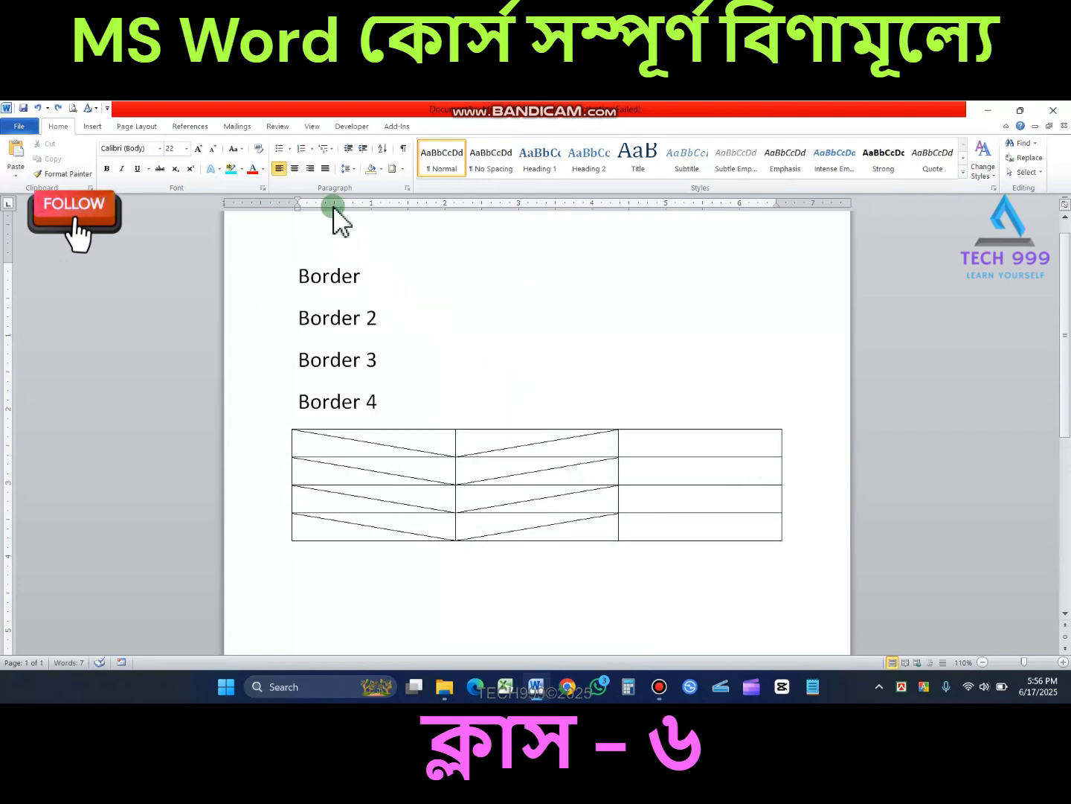
Add a double-line page border around the whole document through the Borders and Shading dialog
left_click(401, 168)
left_click(323, 323)
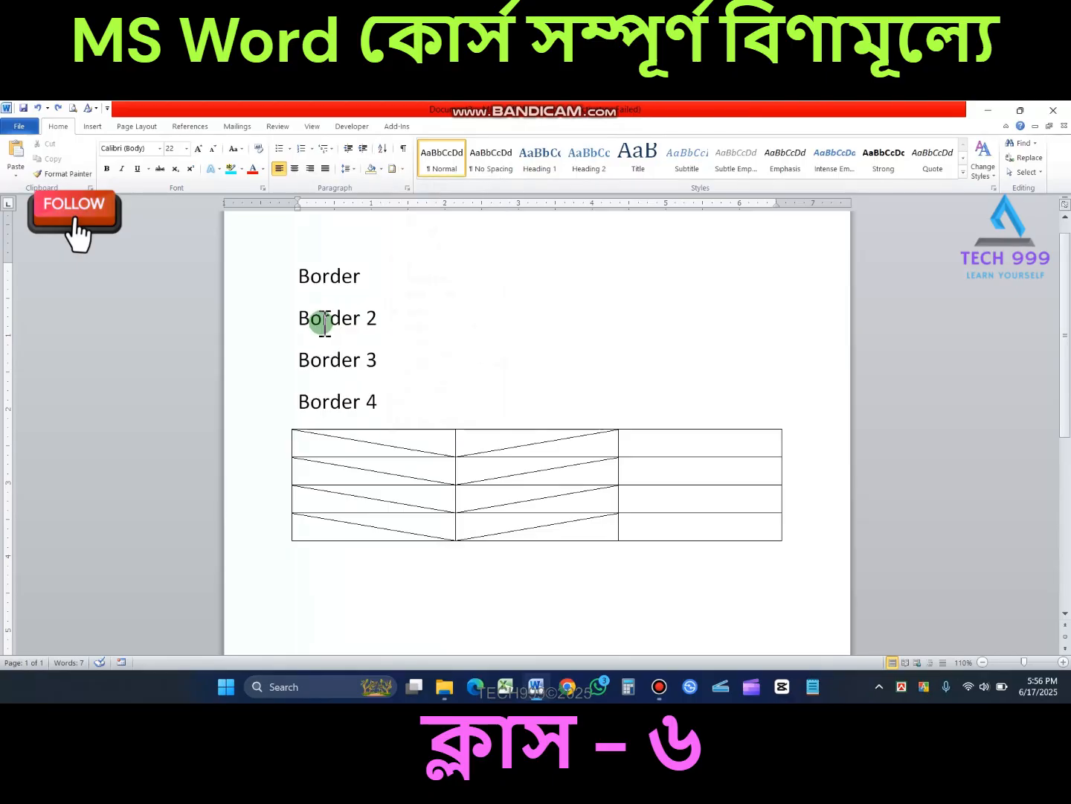
left_click(402, 168)
left_click(443, 480)
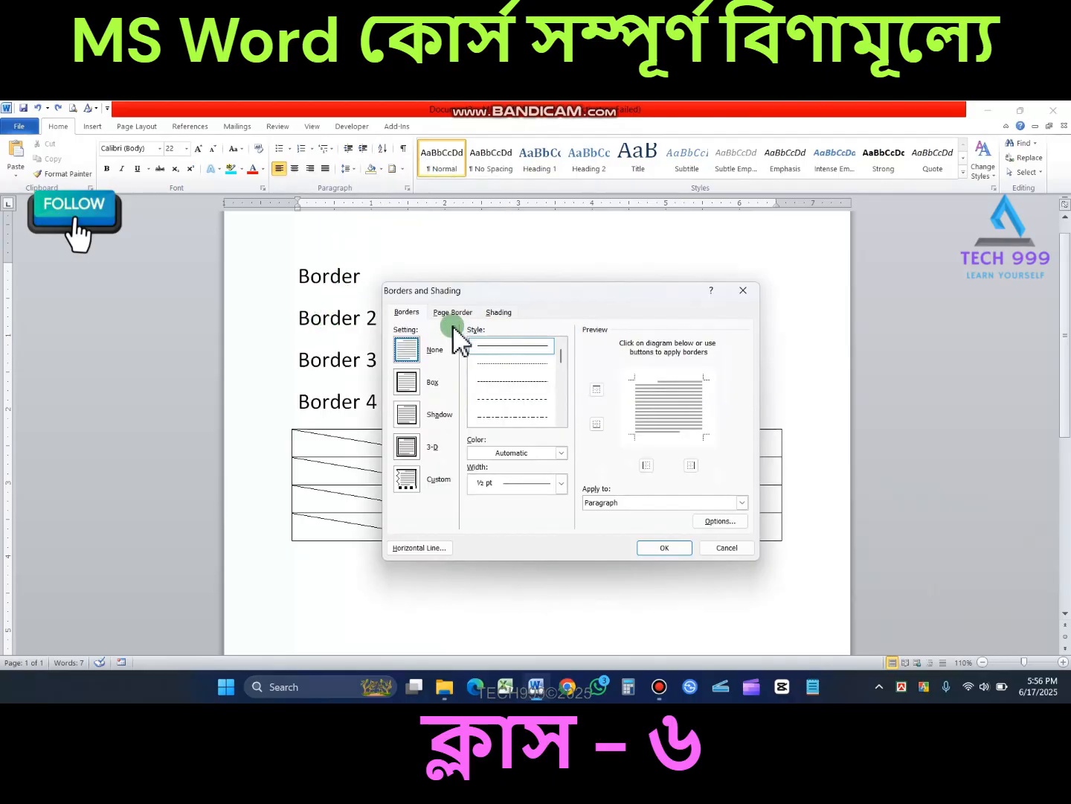
left_click_drag(431, 286, 398, 251)
left_click(418, 276)
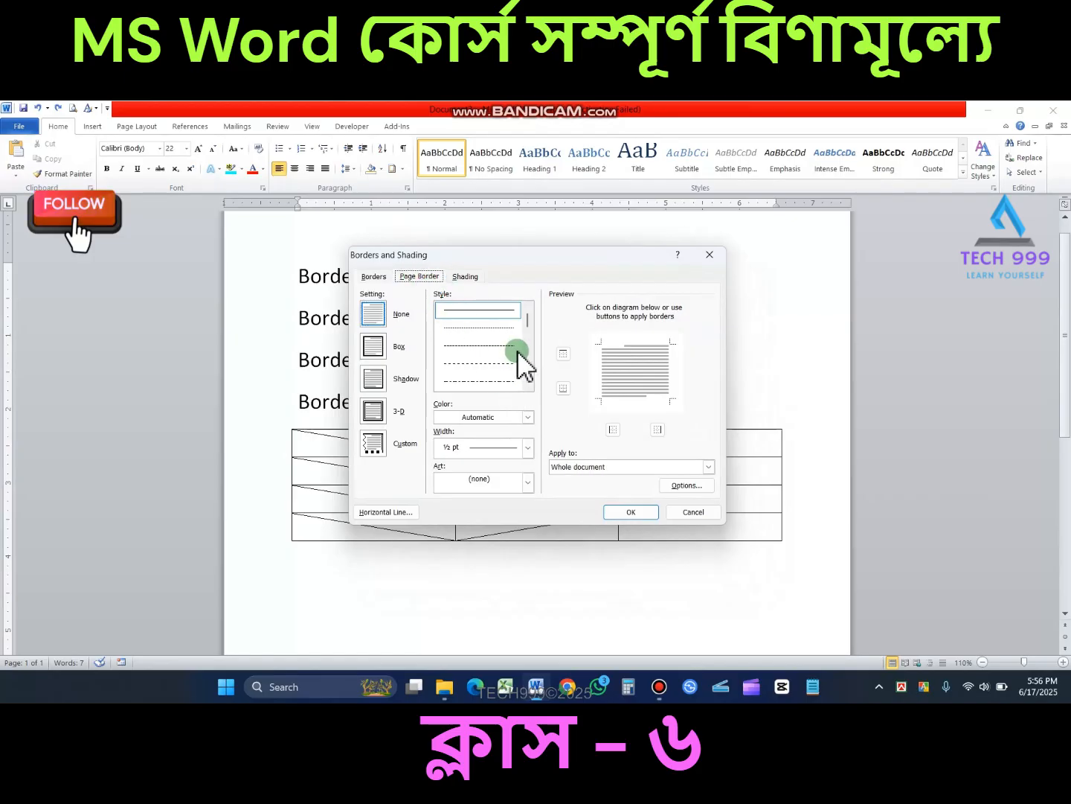
scroll(527, 332, "down", 2)
left_click(498, 362)
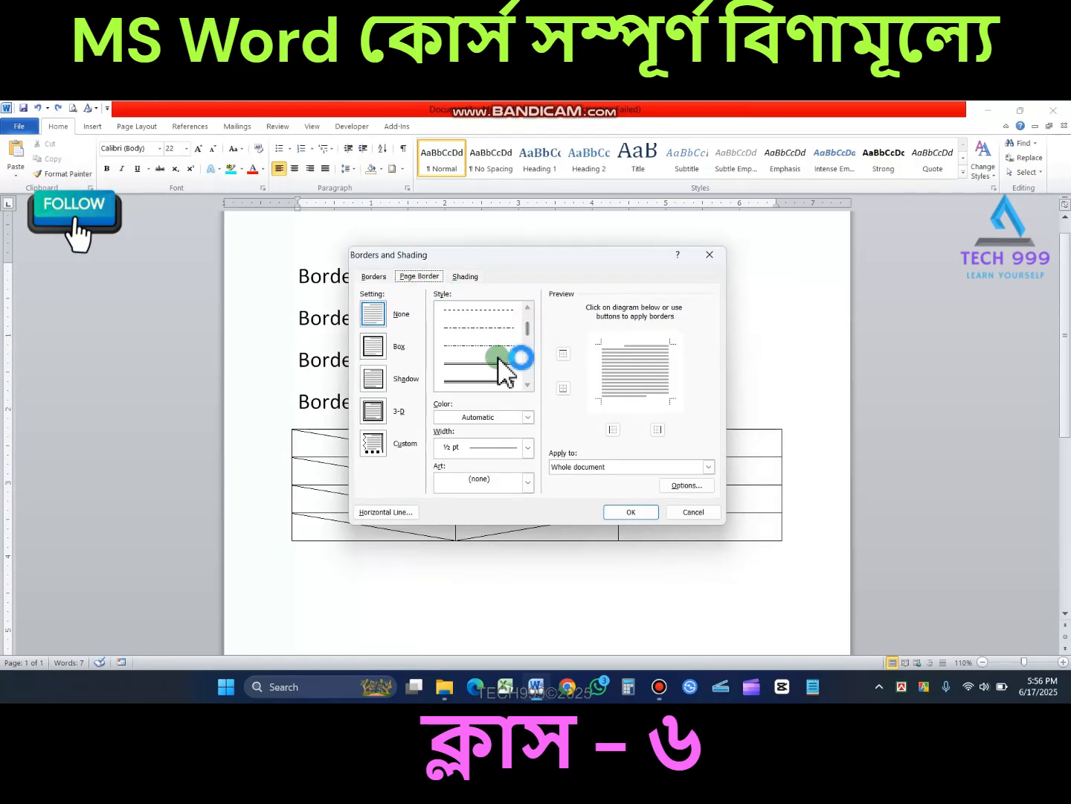
left_click(635, 511)
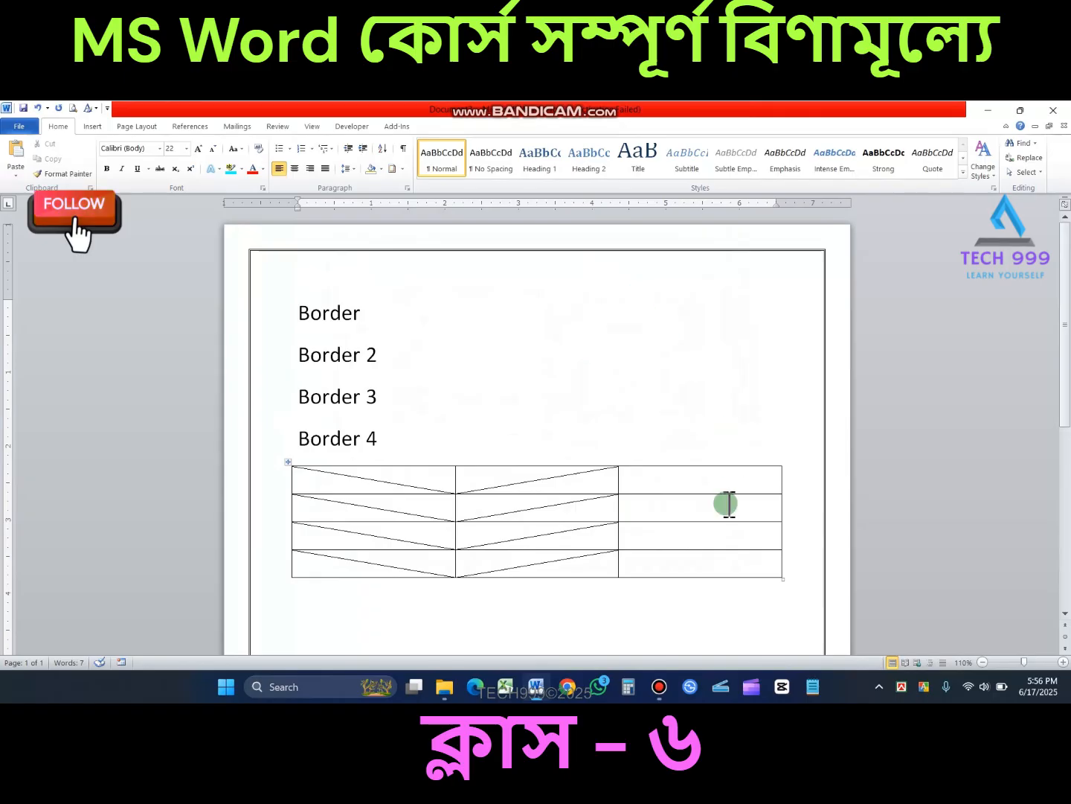
Reopen the Borders and Shading dialog and choose the Box border setting for the Border 2 paragraph
scroll(725, 504, "down", 3)
scroll(536, 443, "up", 3)
left_click(381, 168)
left_click(402, 168)
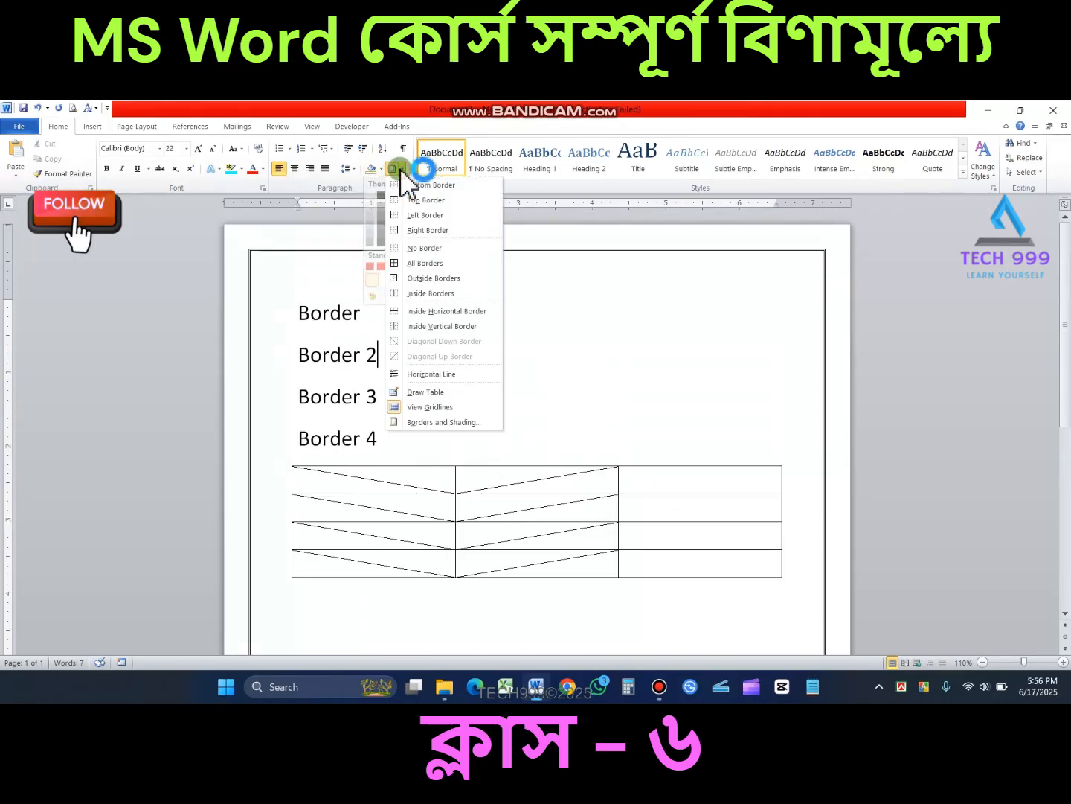
left_click(434, 422)
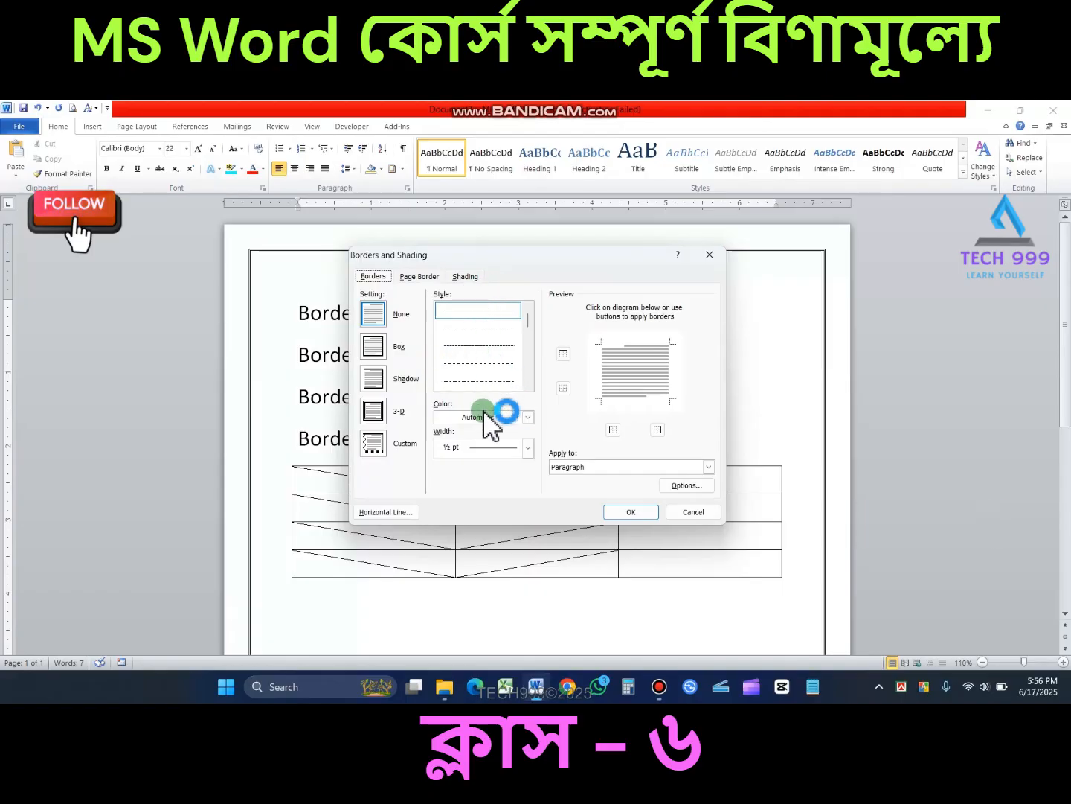
left_click(374, 346)
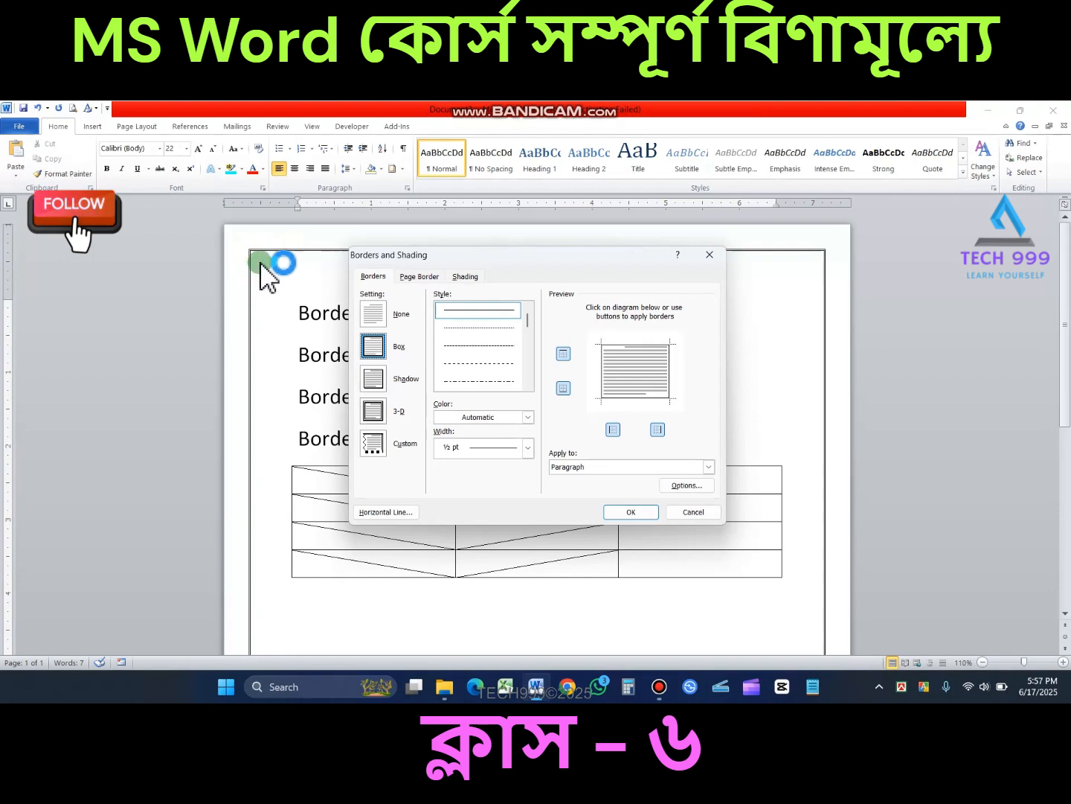
Set the whole document's page border to a red double line 2 ¼ pt wide and apply the border settings
left_click(426, 280)
left_click(478, 381)
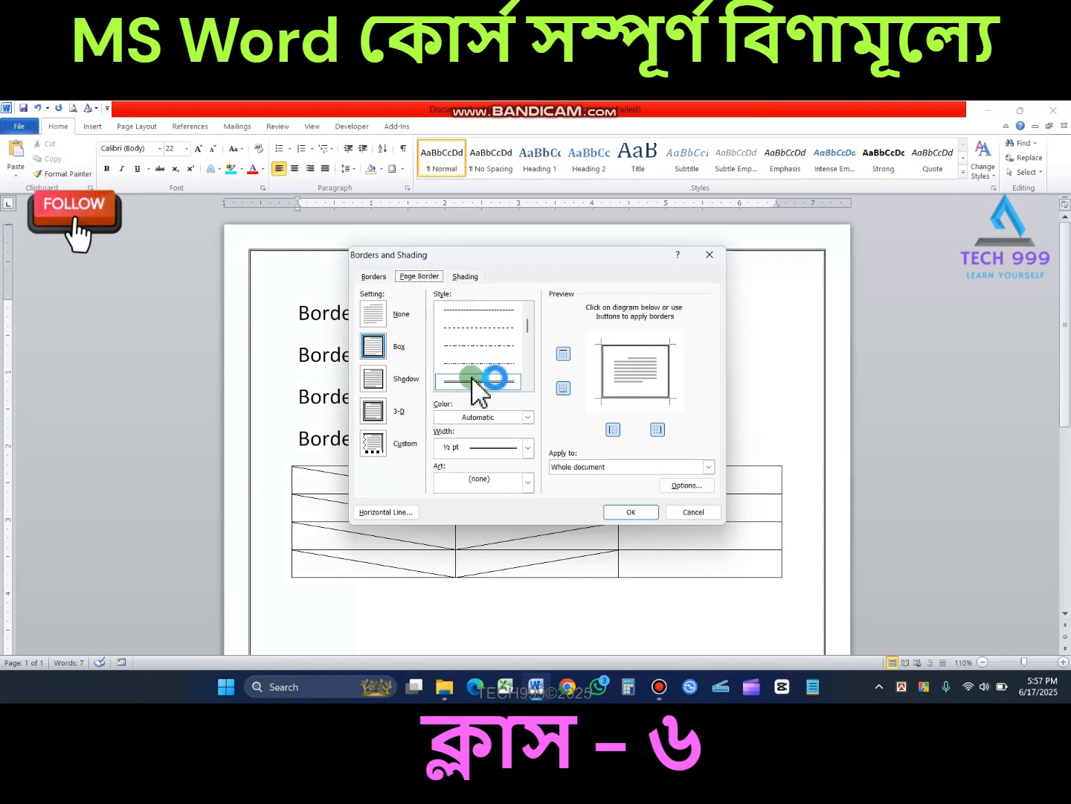
left_click(527, 417)
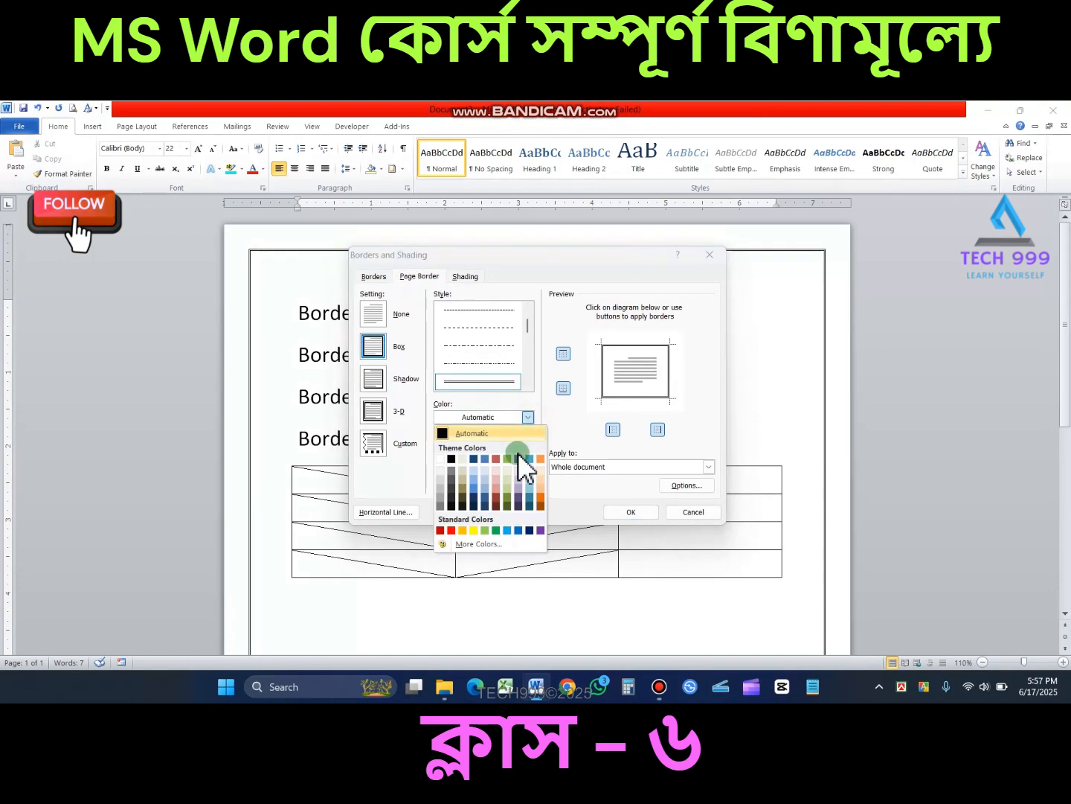
left_click(451, 530)
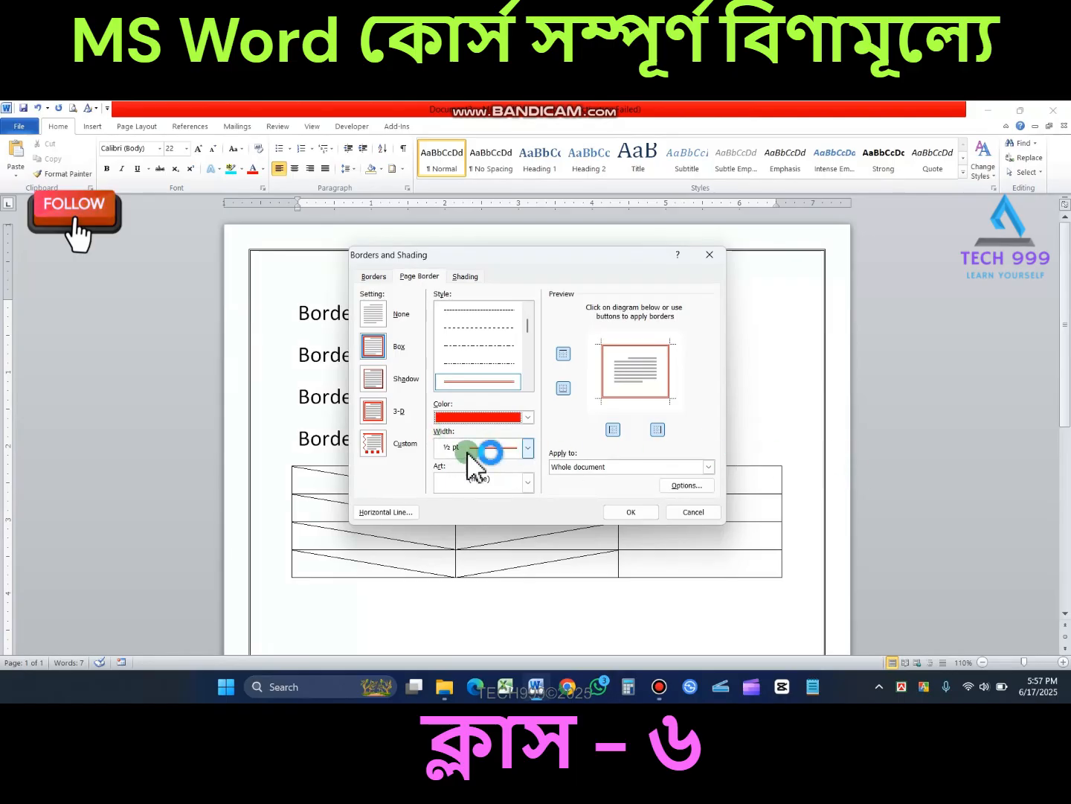
left_click(528, 447)
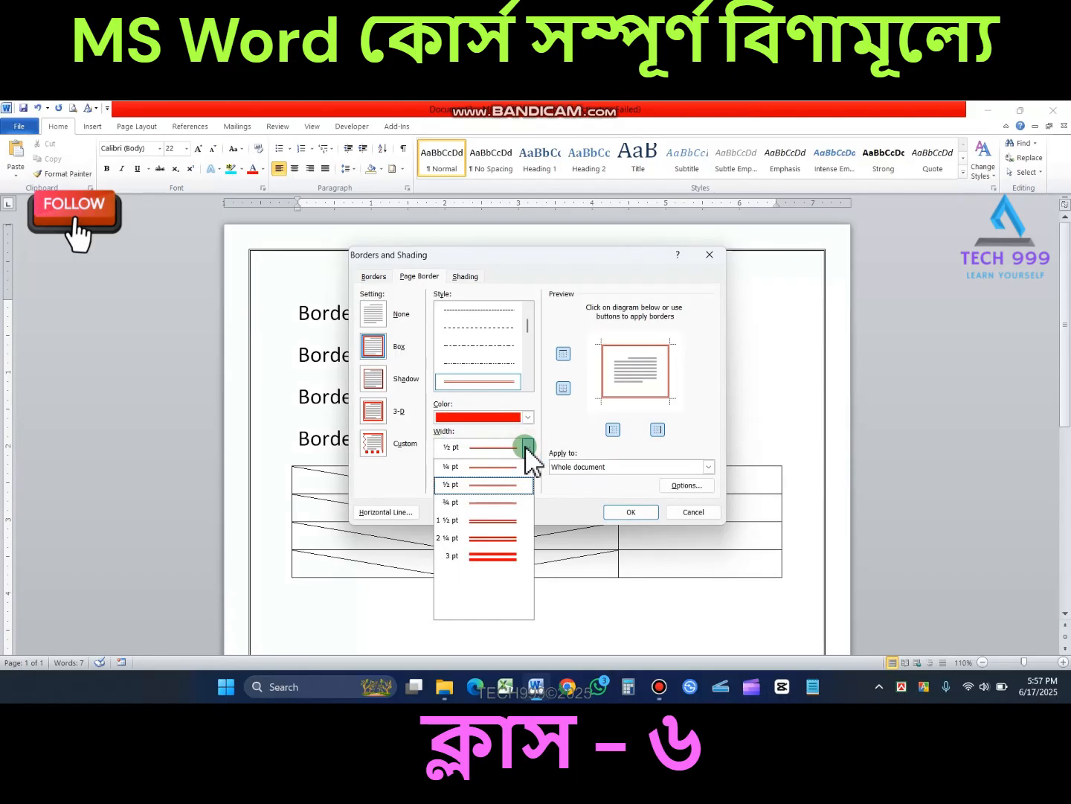
left_click(491, 540)
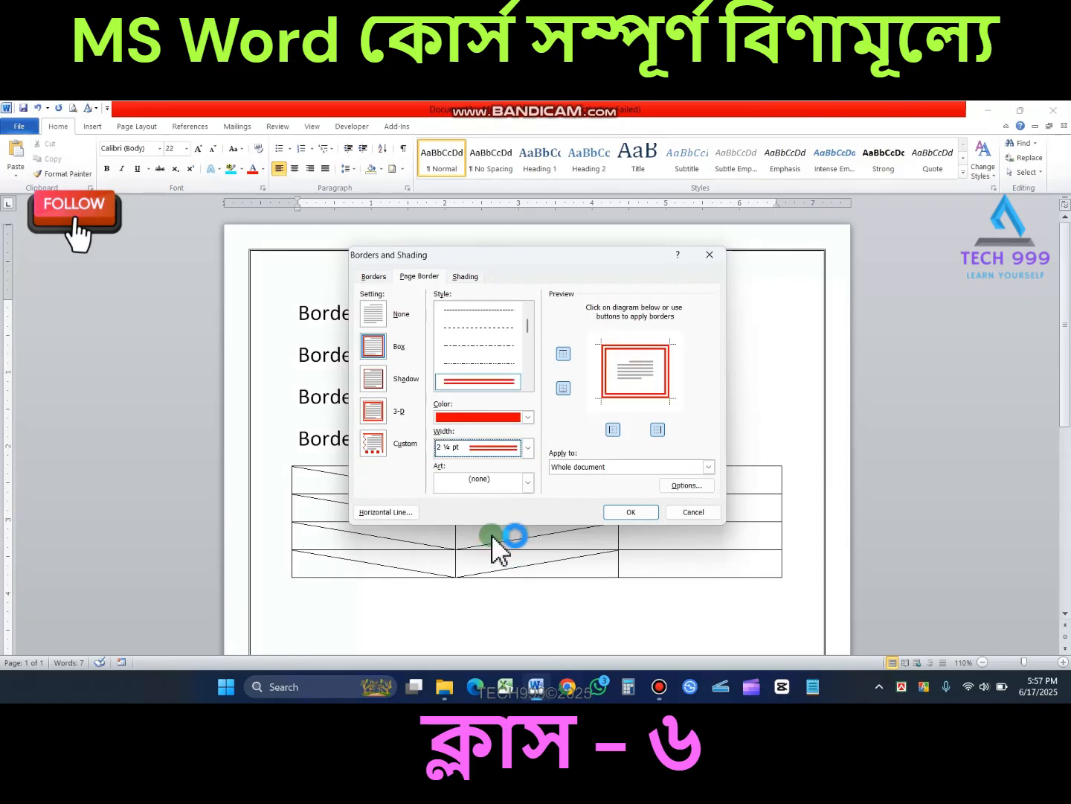
left_click(637, 512)
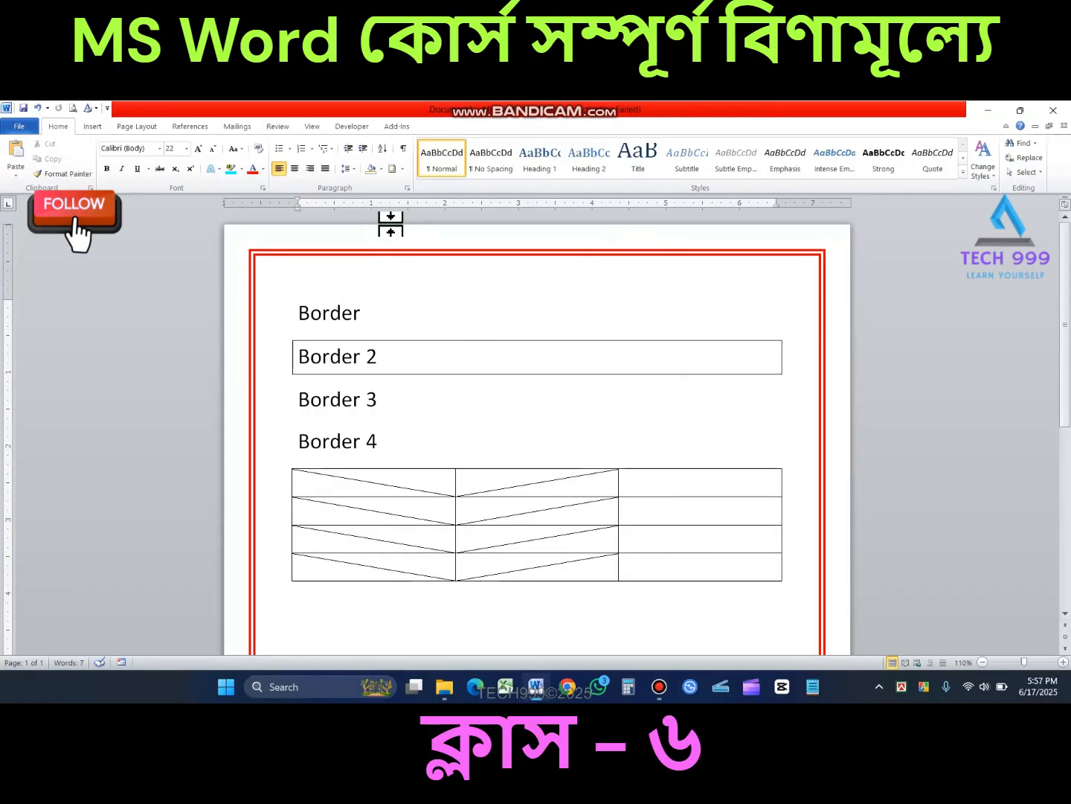
Open Borders and Shading and choose a black-and-white geometric band art design for the whole document's page border
left_click(403, 170)
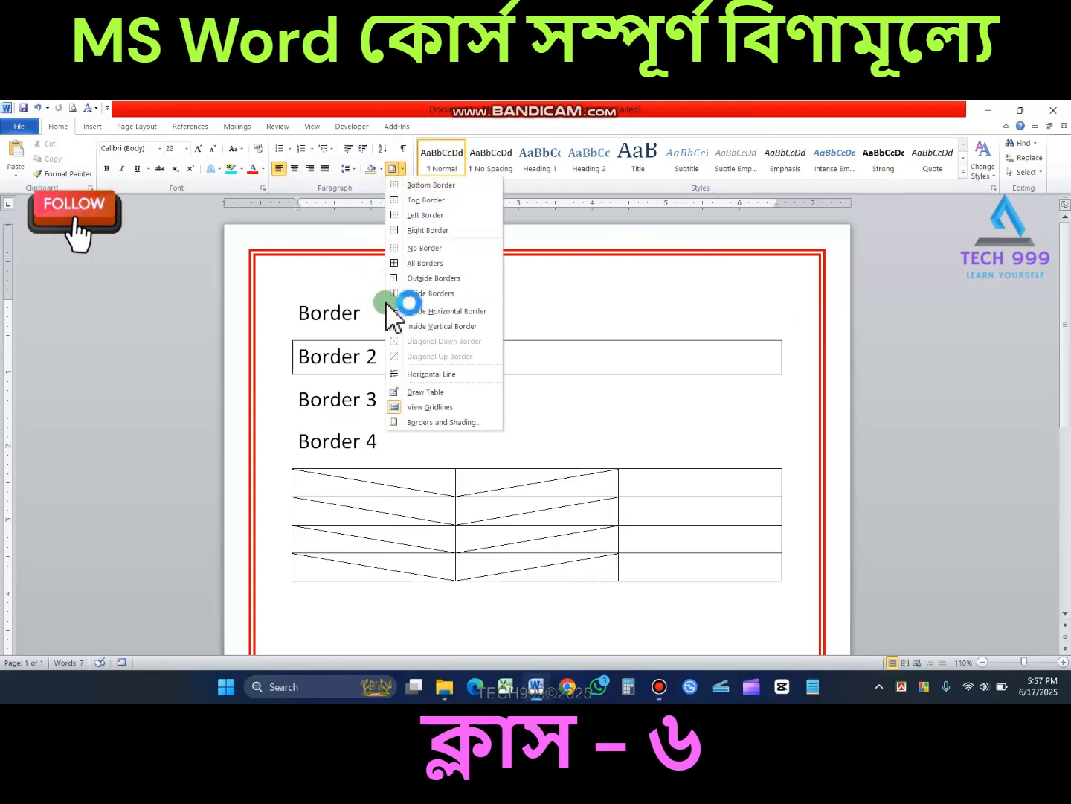
left_click(439, 422)
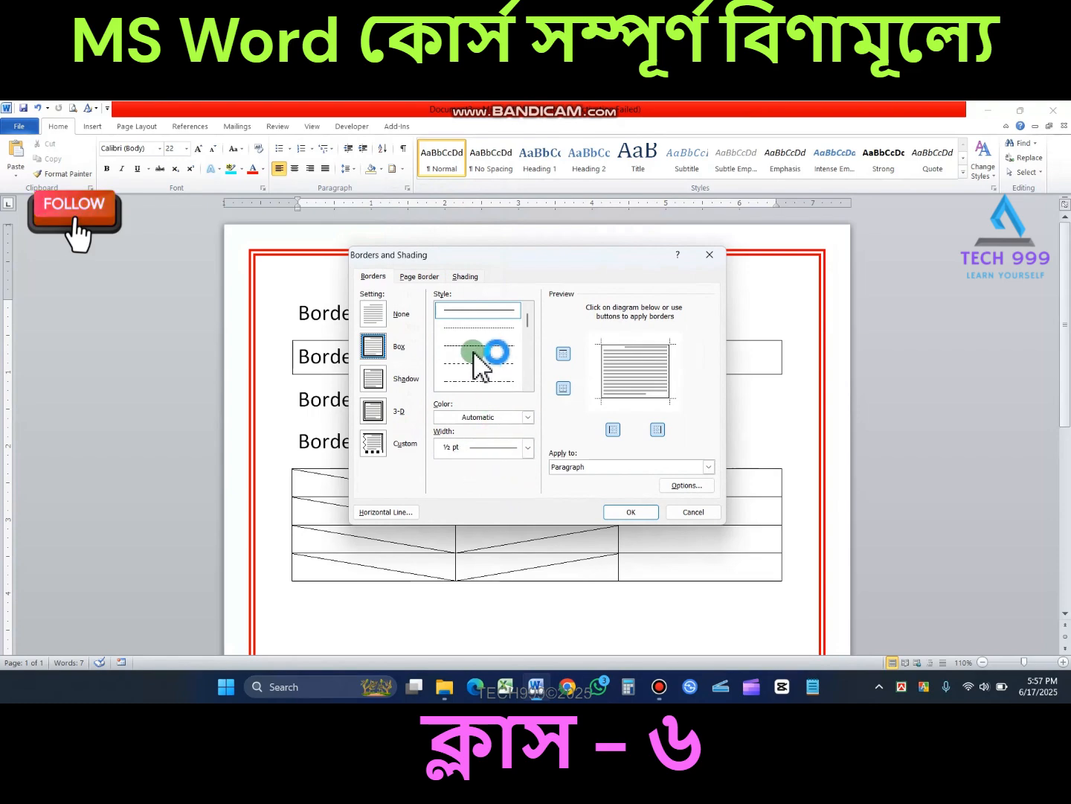
left_click(419, 276)
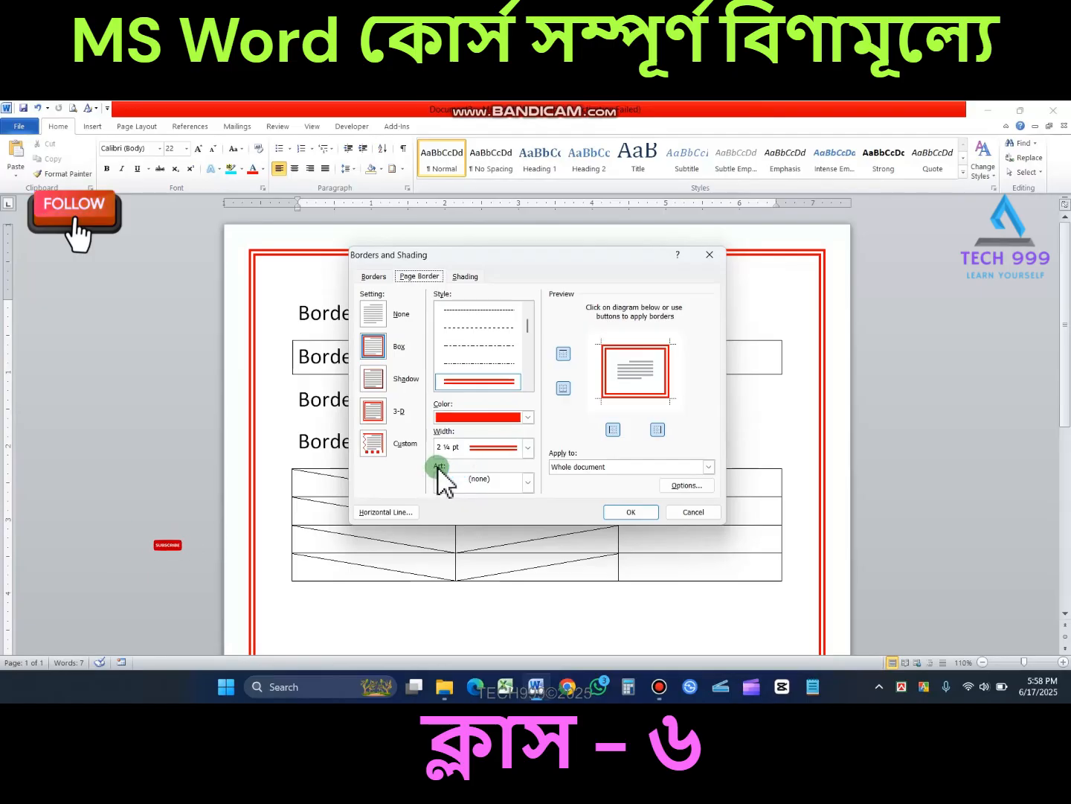
left_click(532, 481)
left_click(477, 488)
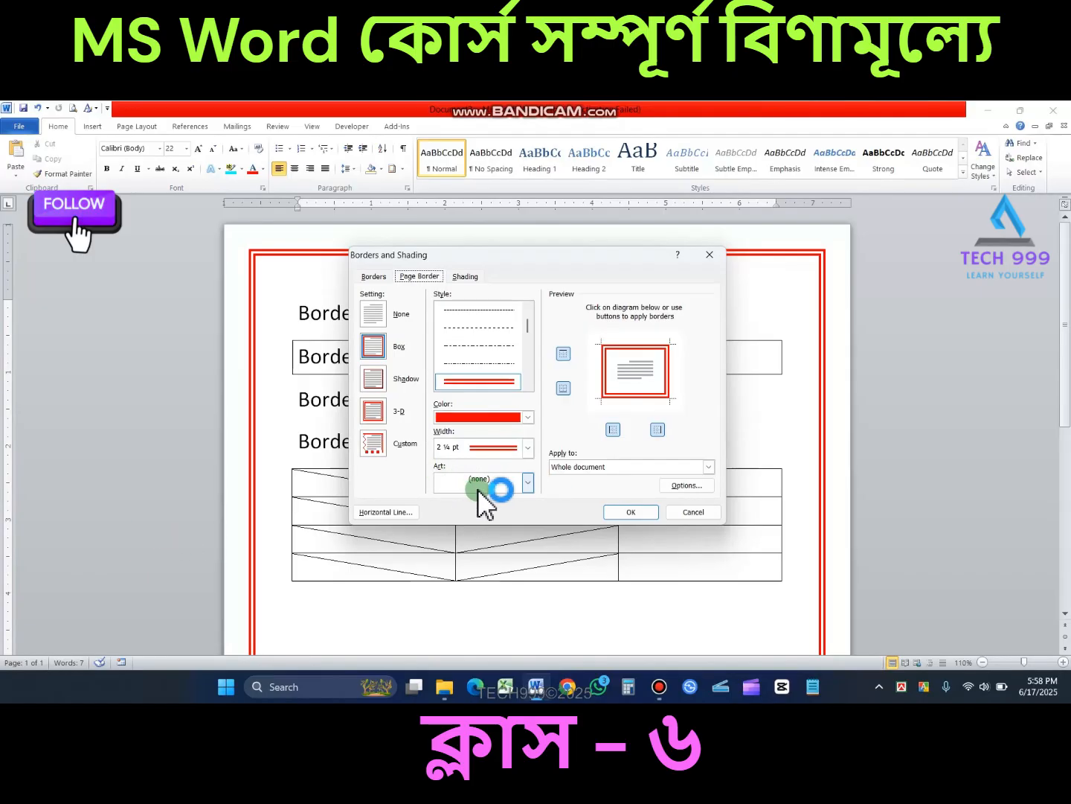
left_click(529, 483)
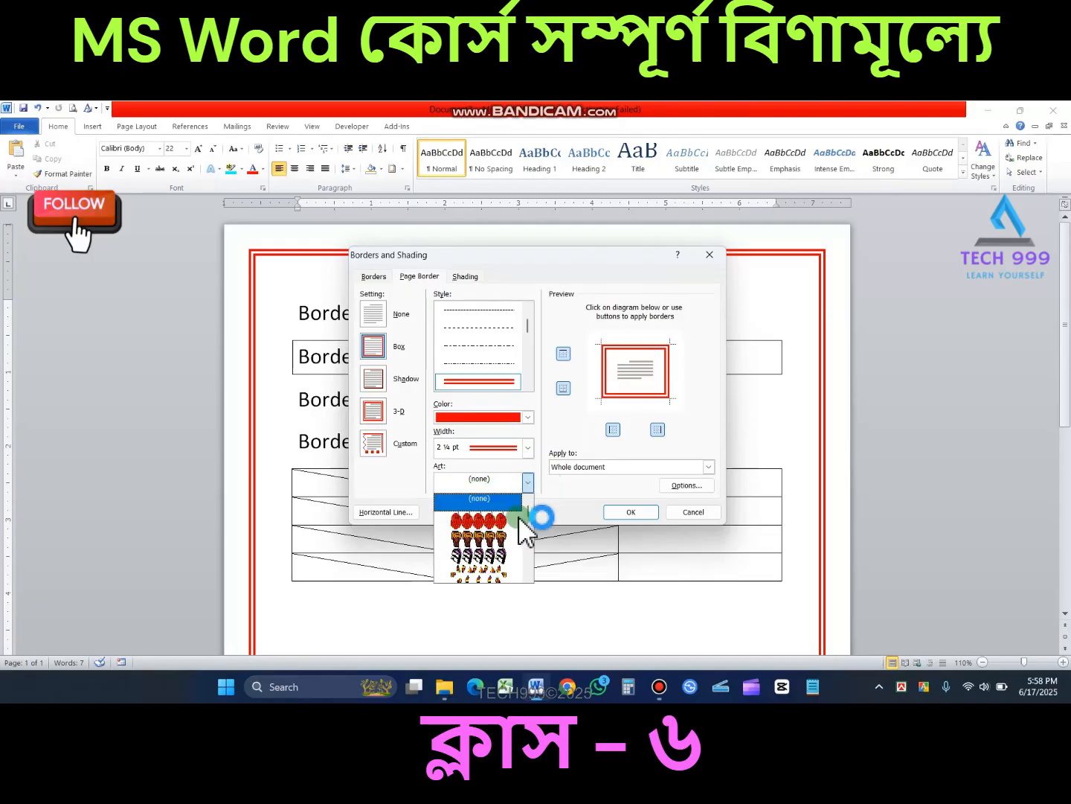
left_click_drag(532, 518, 527, 565)
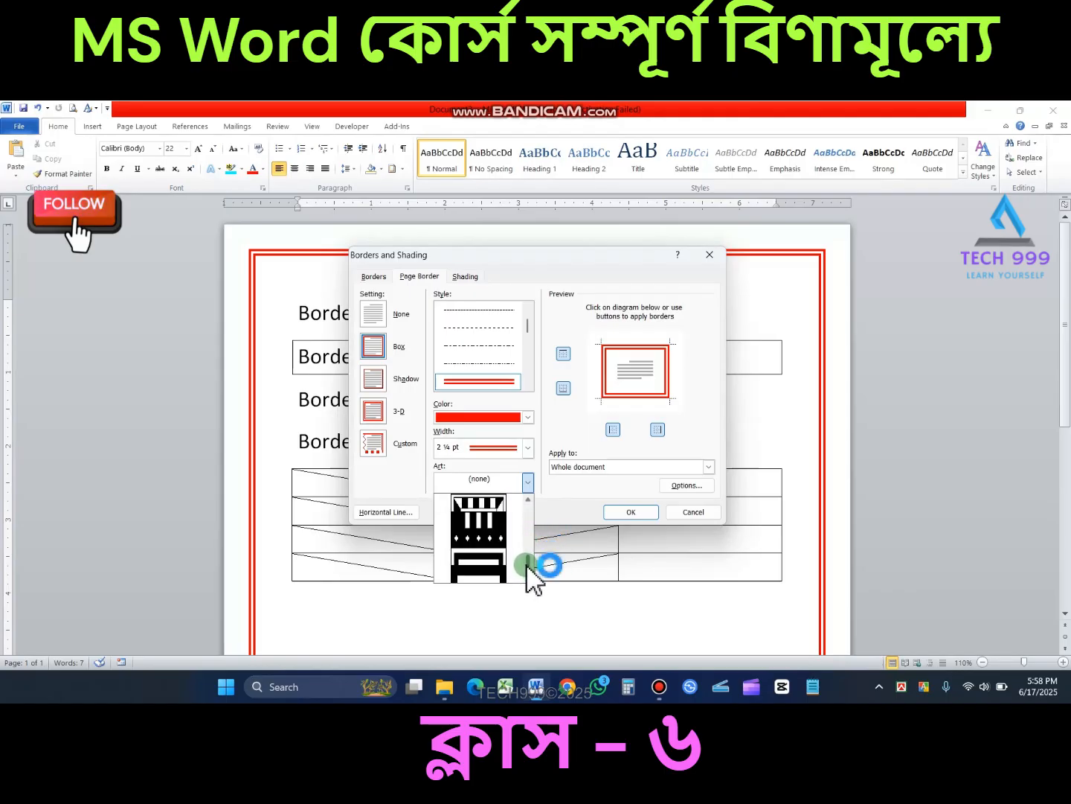
left_click(485, 509)
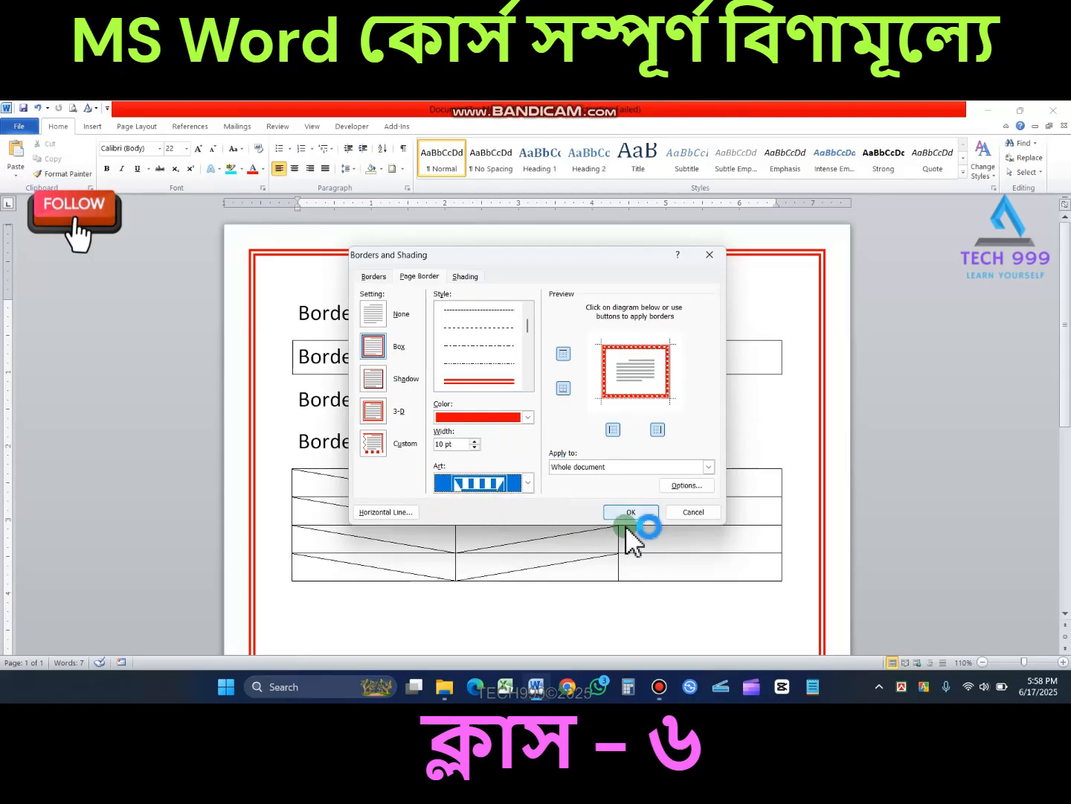
Reduce the art page border's width to 6 pt and apply it to the whole document
left_click(475, 447)
left_click(475, 447)
left_click(474, 447)
left_click(475, 448)
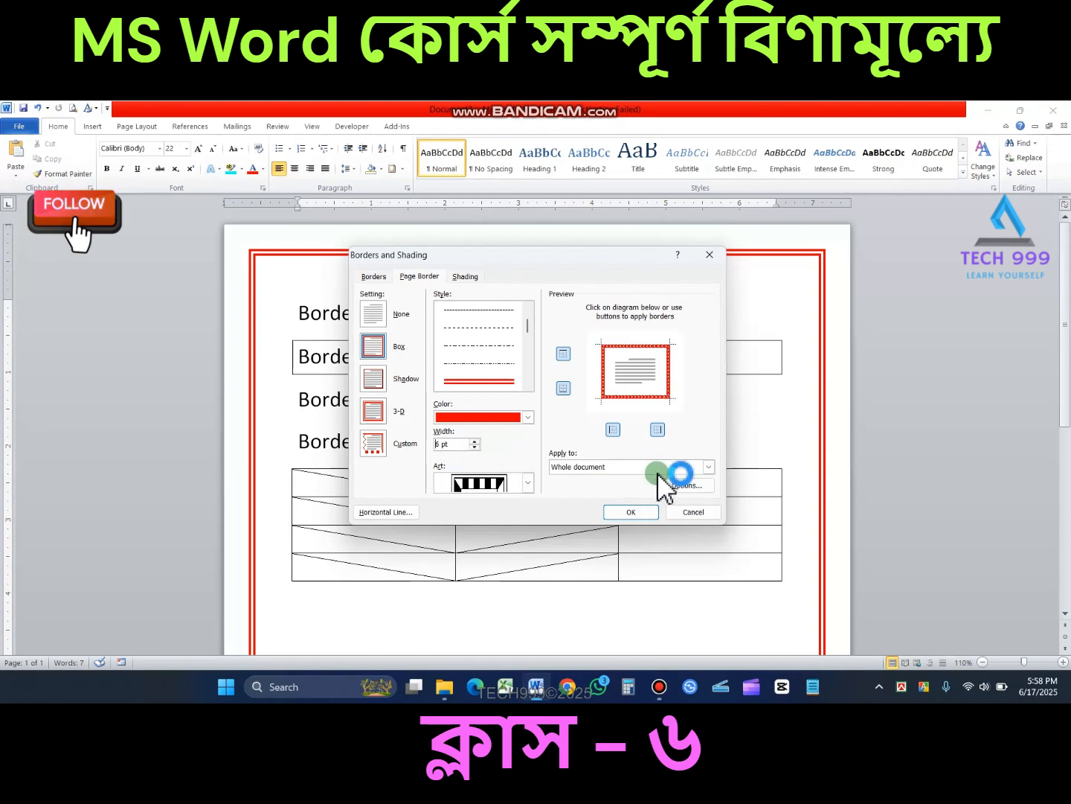
left_click(634, 512)
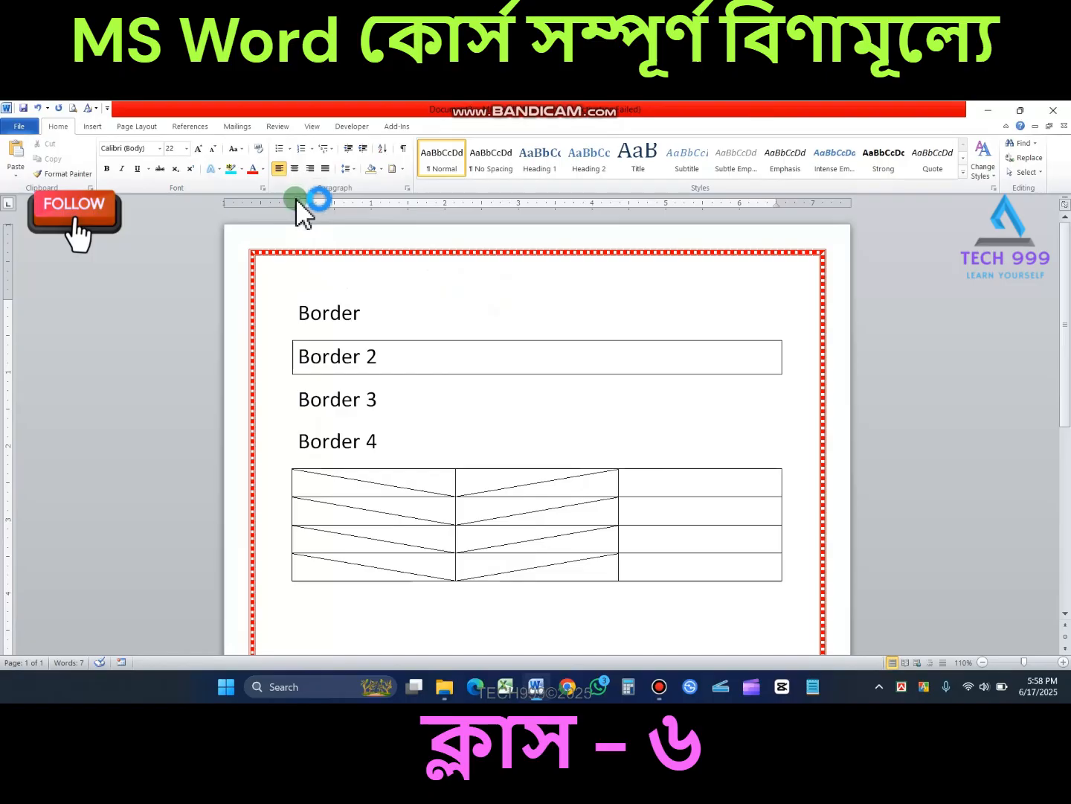
Replace the whole document's page border with the red vine-like art design that has ornamental corners
left_click(404, 170)
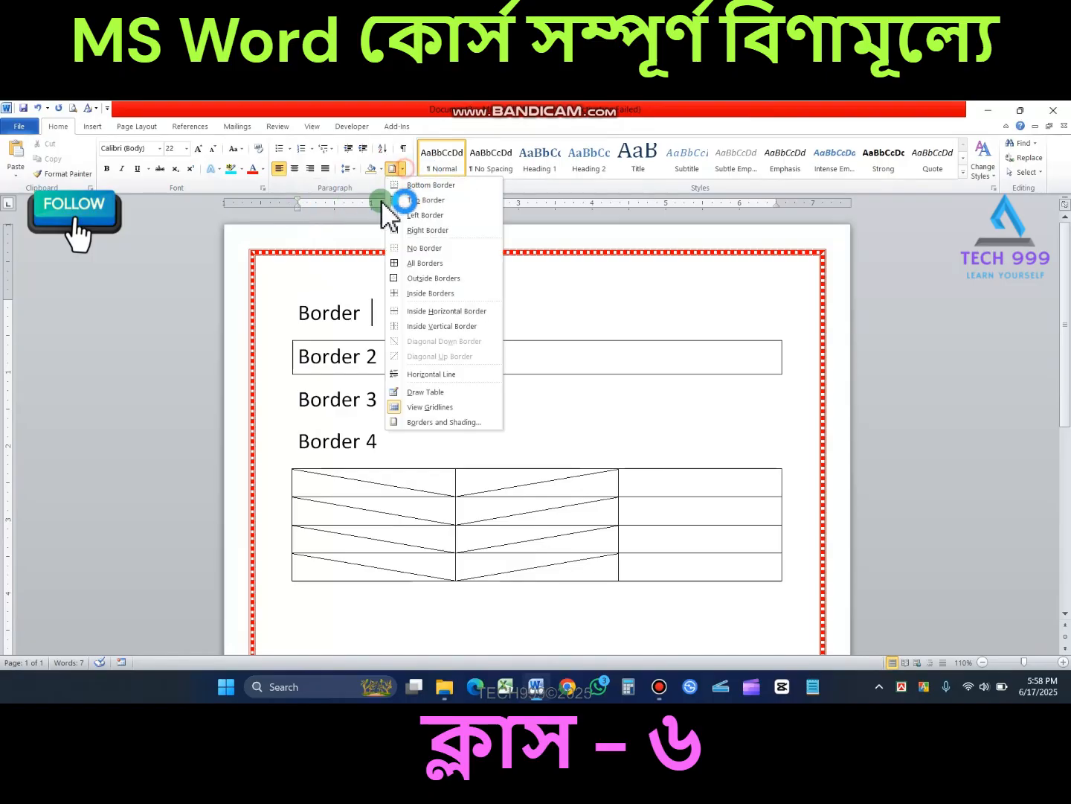
left_click(444, 424)
left_click(414, 277)
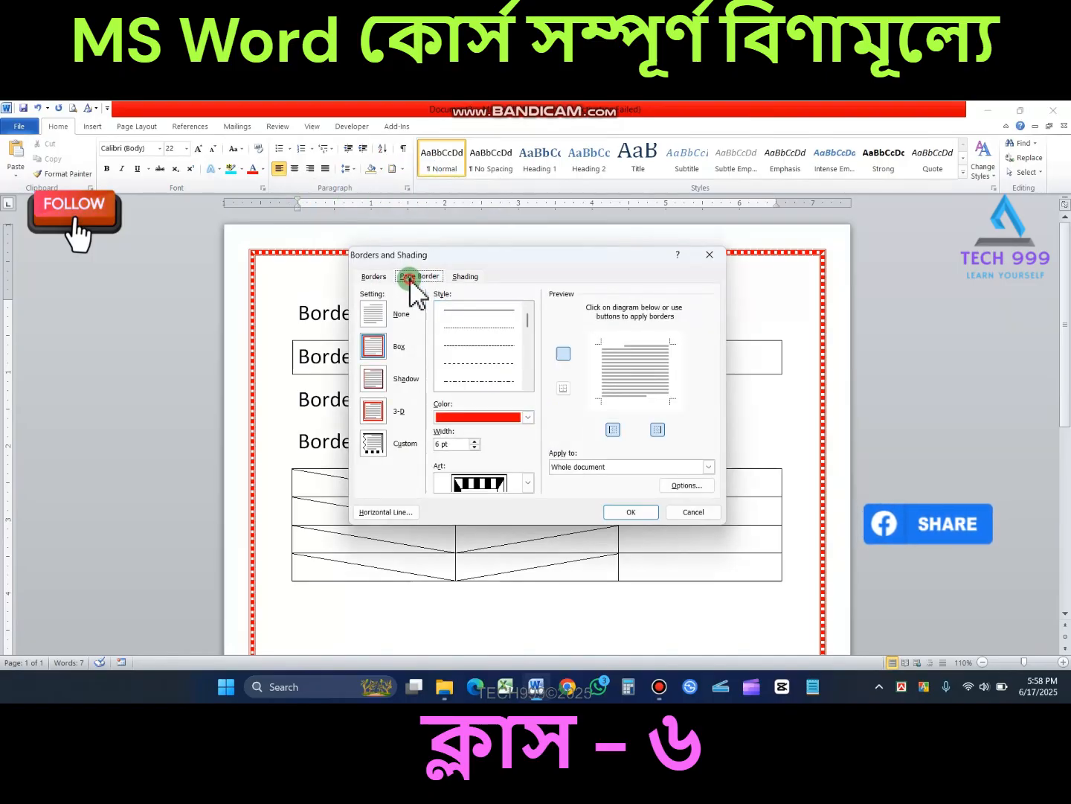
left_click(483, 311)
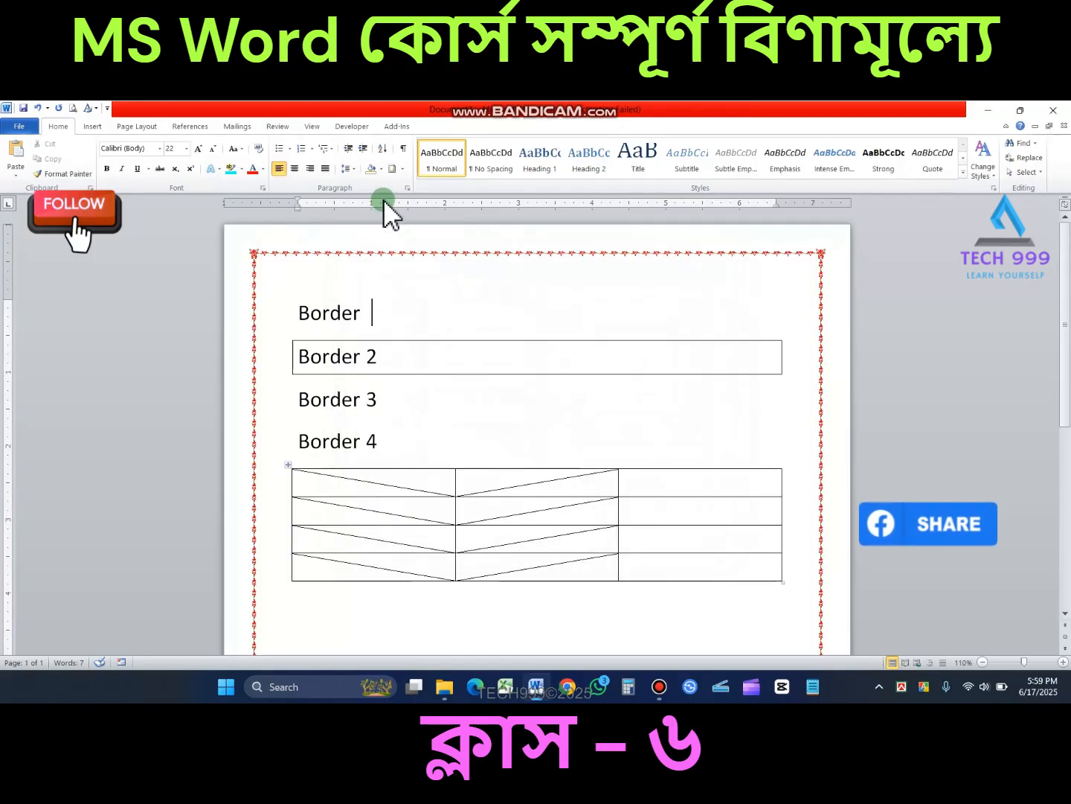
In the page border options, try measuring the margins from Text, return the setting to Edge of page, and accept the options
left_click(396, 171)
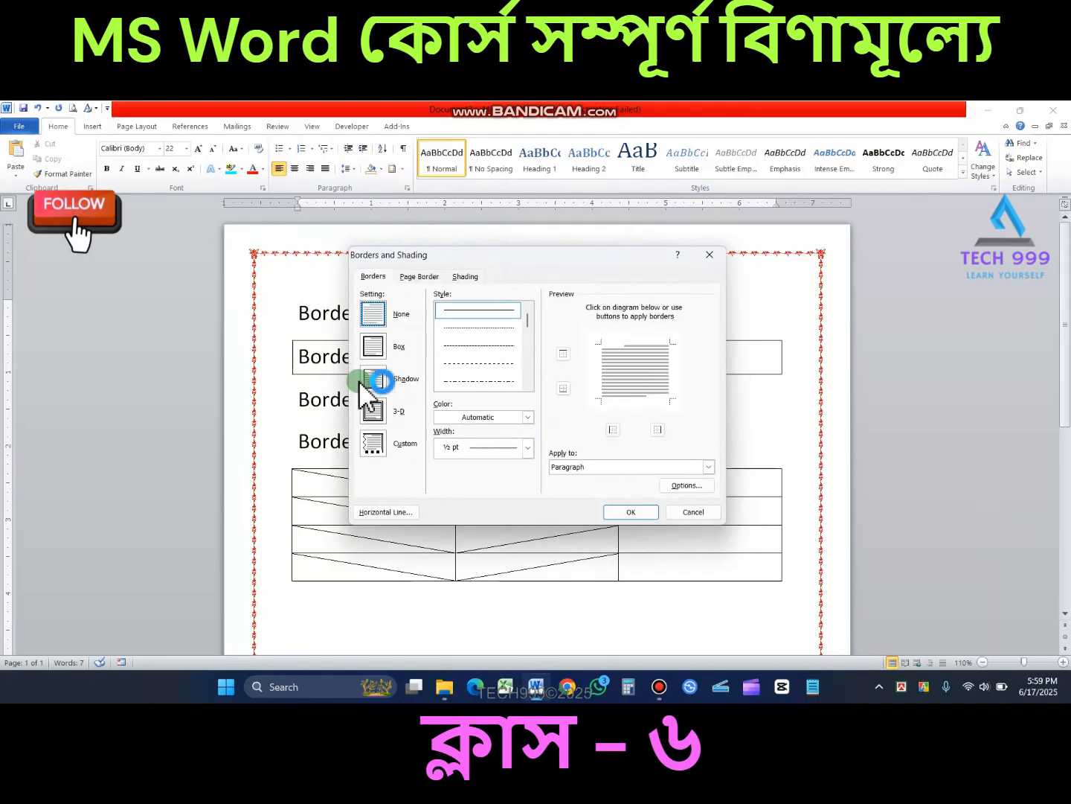
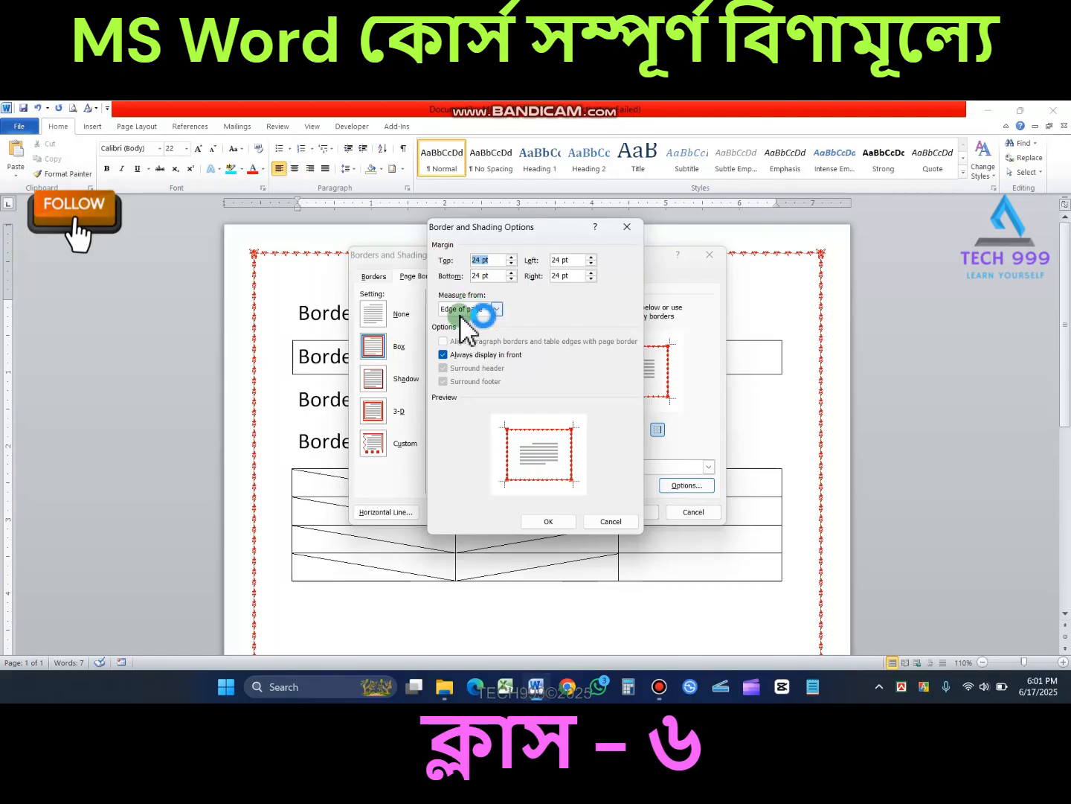
left_click(496, 309)
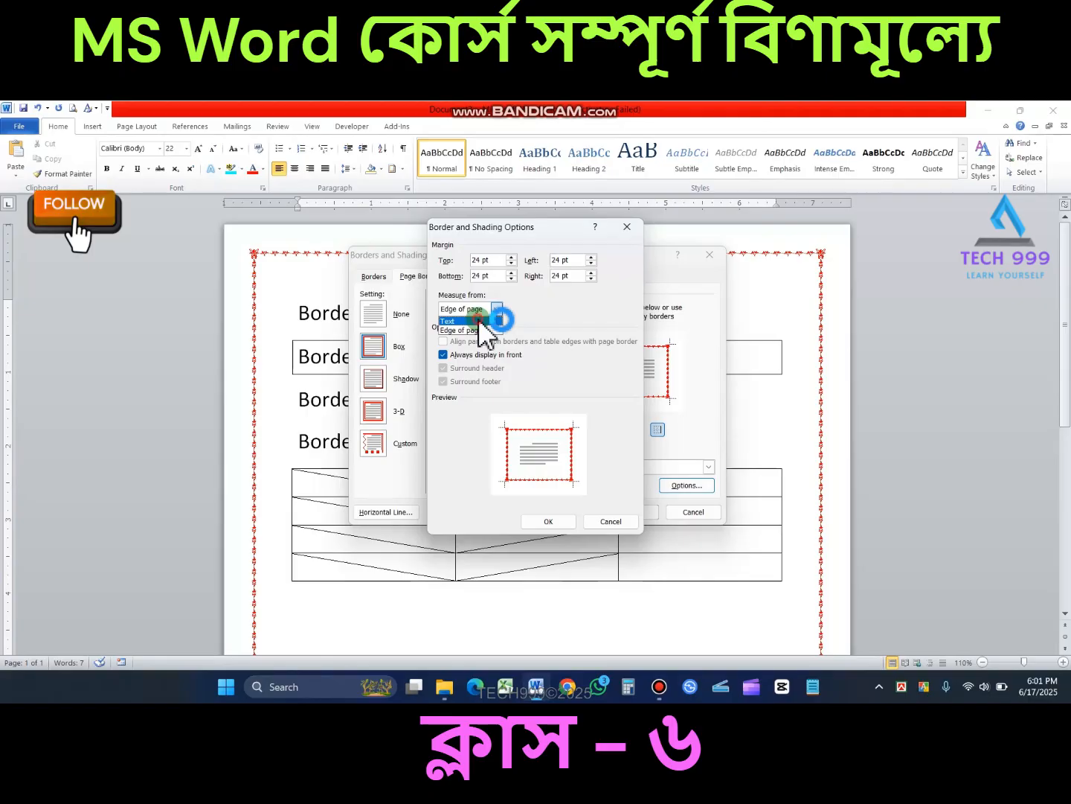
left_click(480, 320)
left_click(492, 310)
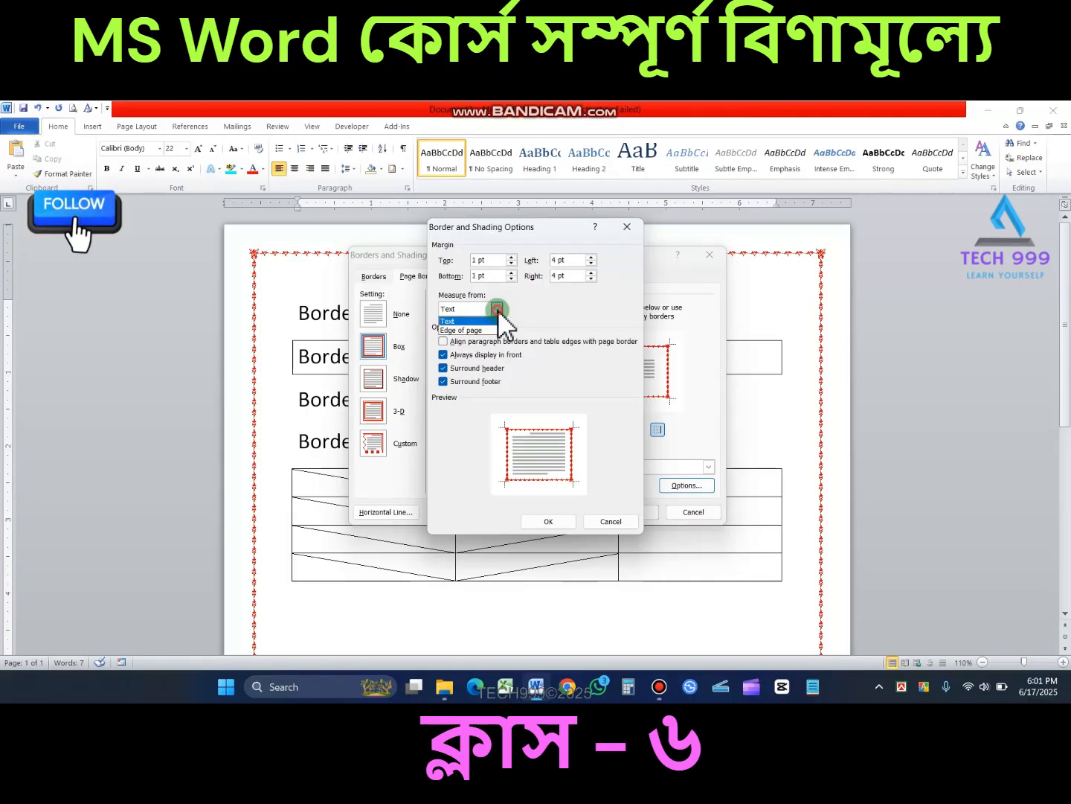
left_click(465, 330)
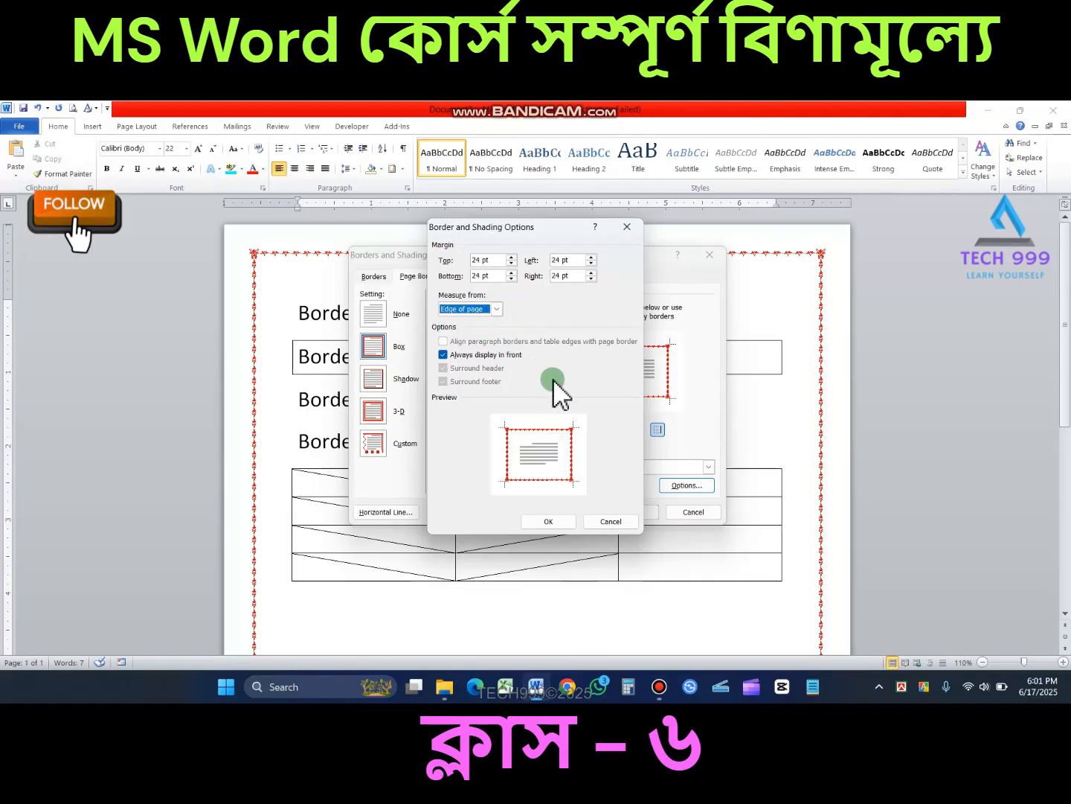
left_click(555, 521)
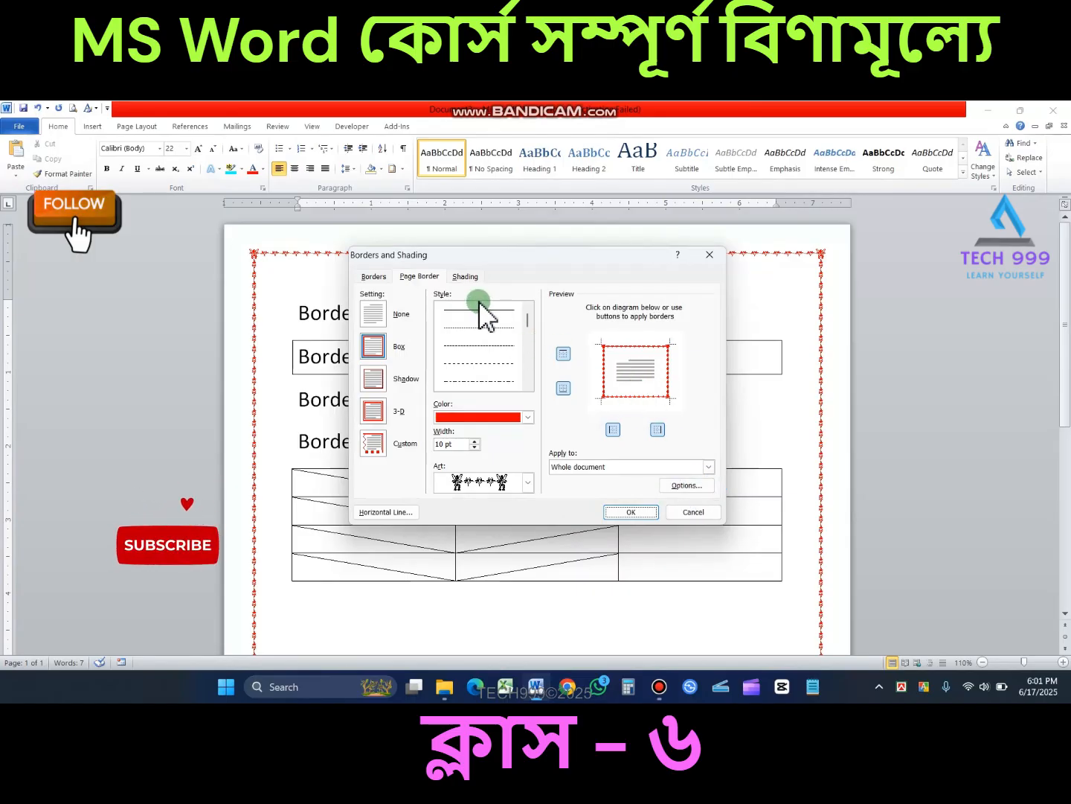
Shade the first Border paragraph with the standard green fill and apply the settings
left_click(466, 277)
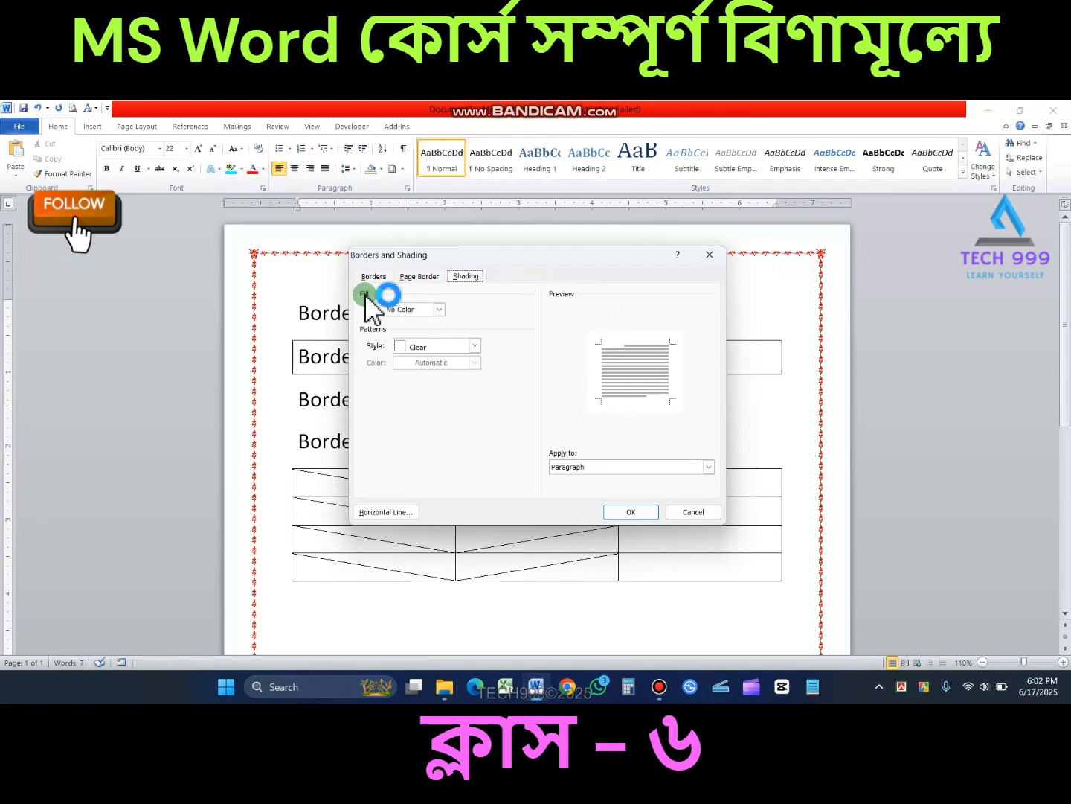
left_click(438, 310)
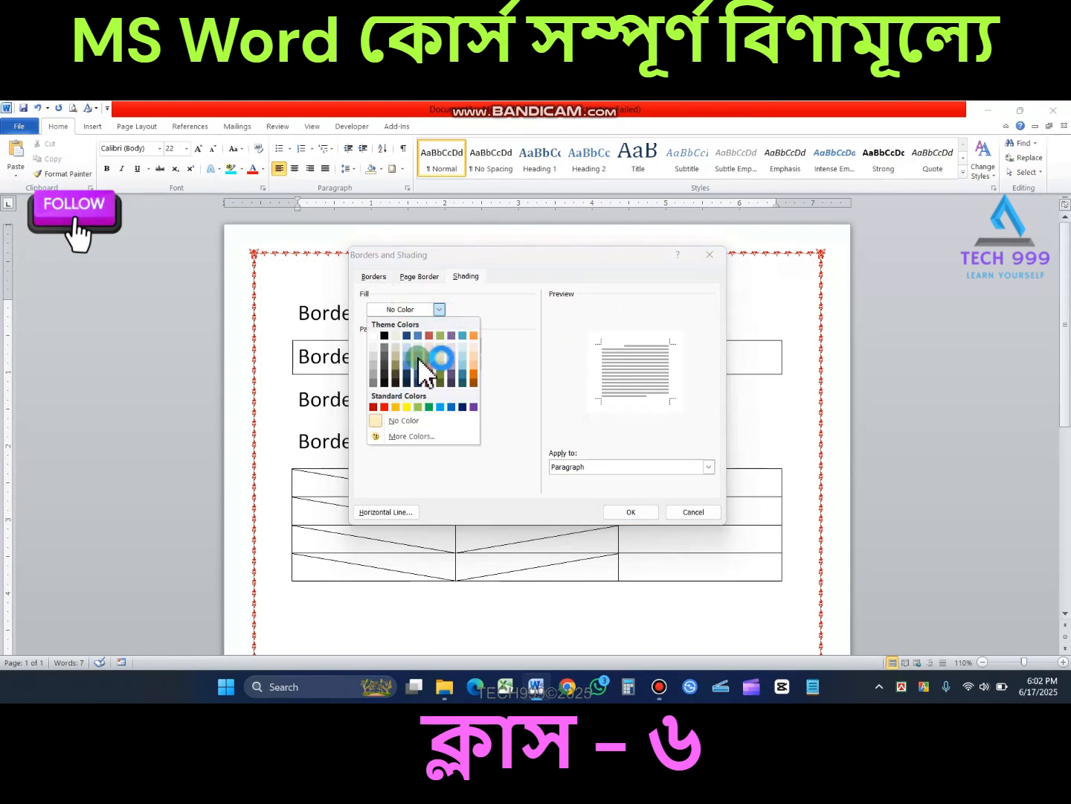
left_click(430, 406)
left_click(625, 513)
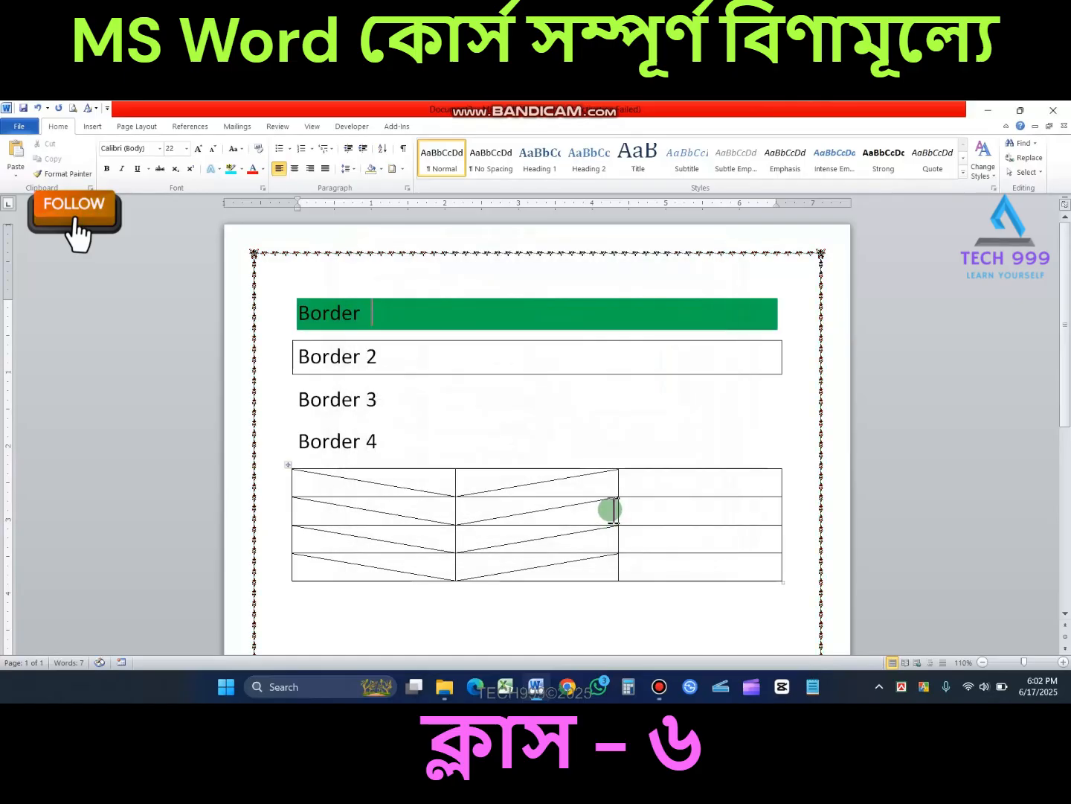
left_click(337, 315)
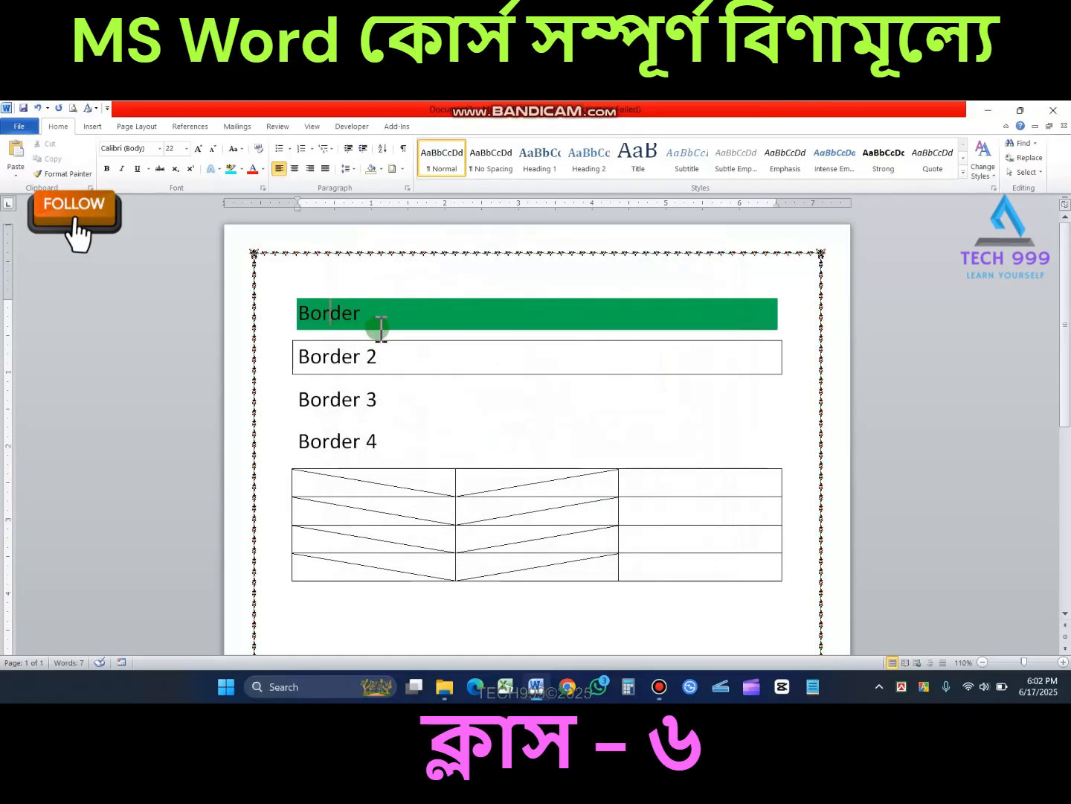
left_click(370, 304)
left_click(396, 171)
left_click(441, 418)
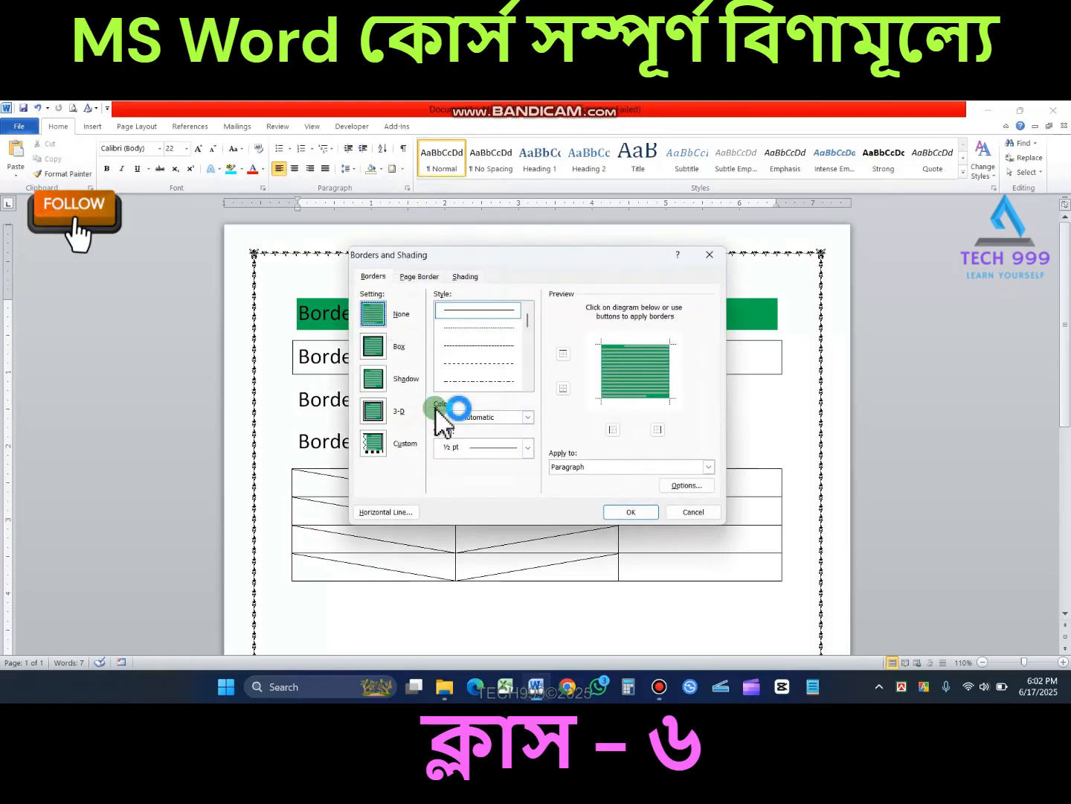
left_click_drag(464, 261, 537, 276)
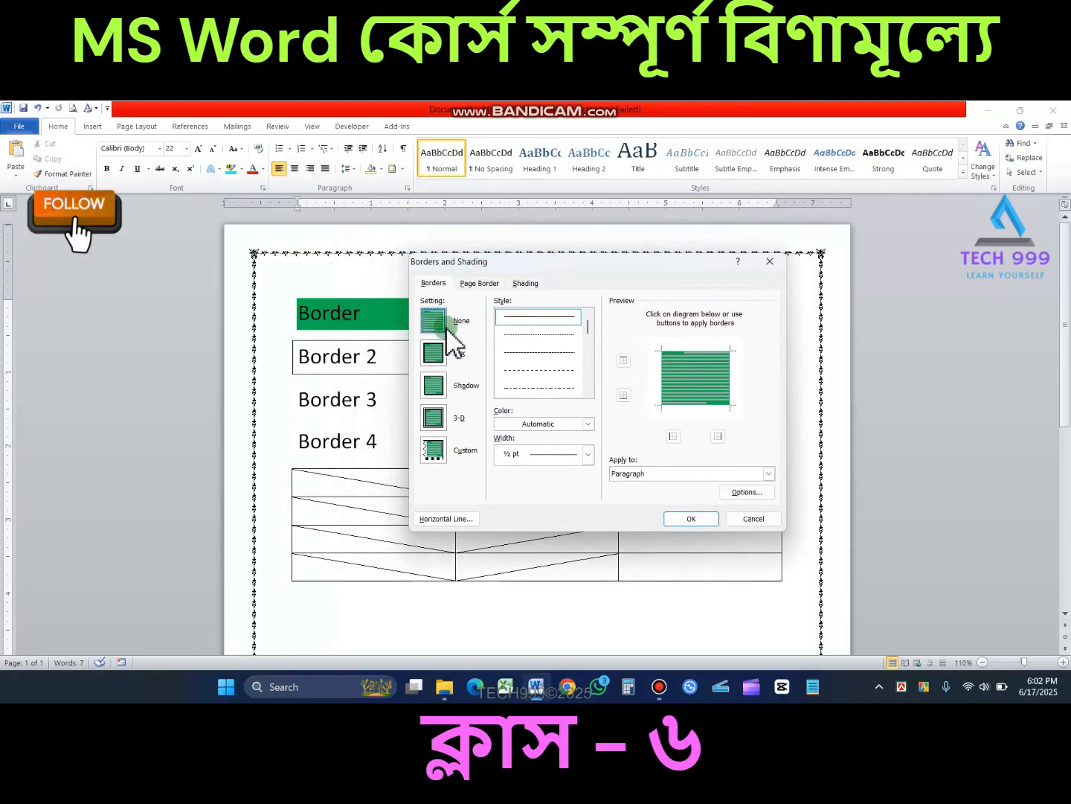
left_click(735, 513)
Shade the three paragraphs from Border to Border 3 with the standard light green fill
mouse_move(298, 313)
left_mouse_down()
mouse_move(387, 440)
mouse_move(392, 406)
left_mouse_up()
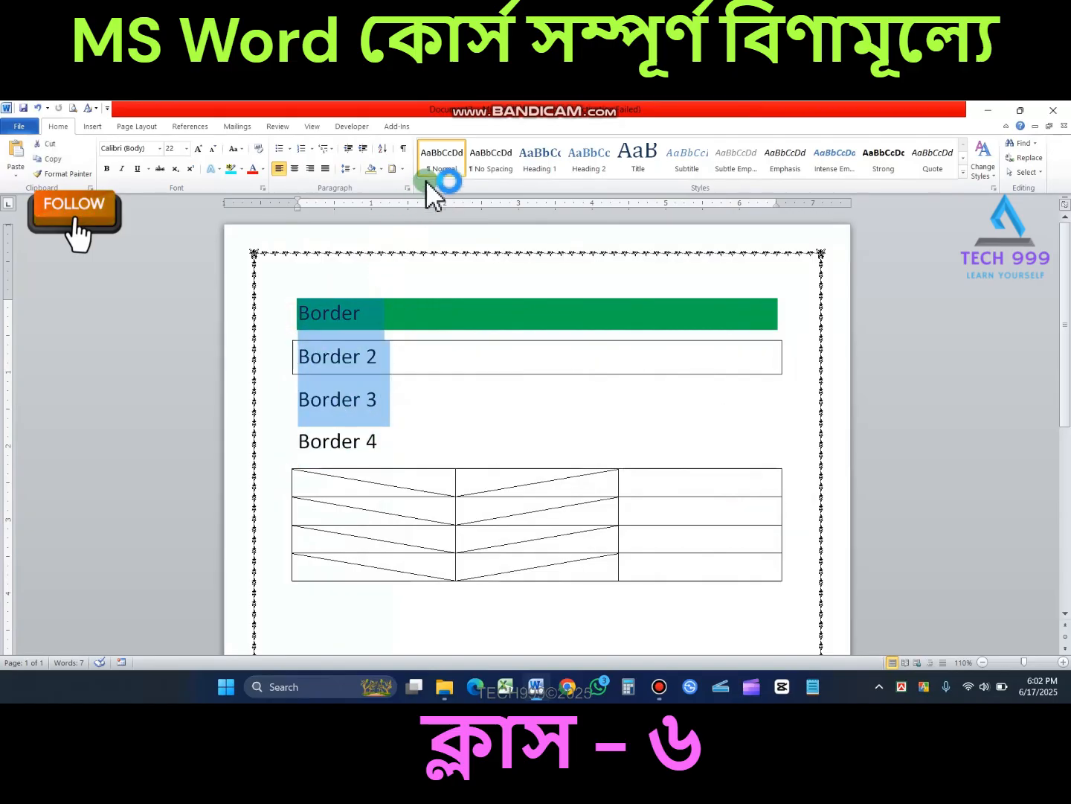
left_click(402, 172)
left_click(443, 421)
left_click(526, 283)
left_click(499, 316)
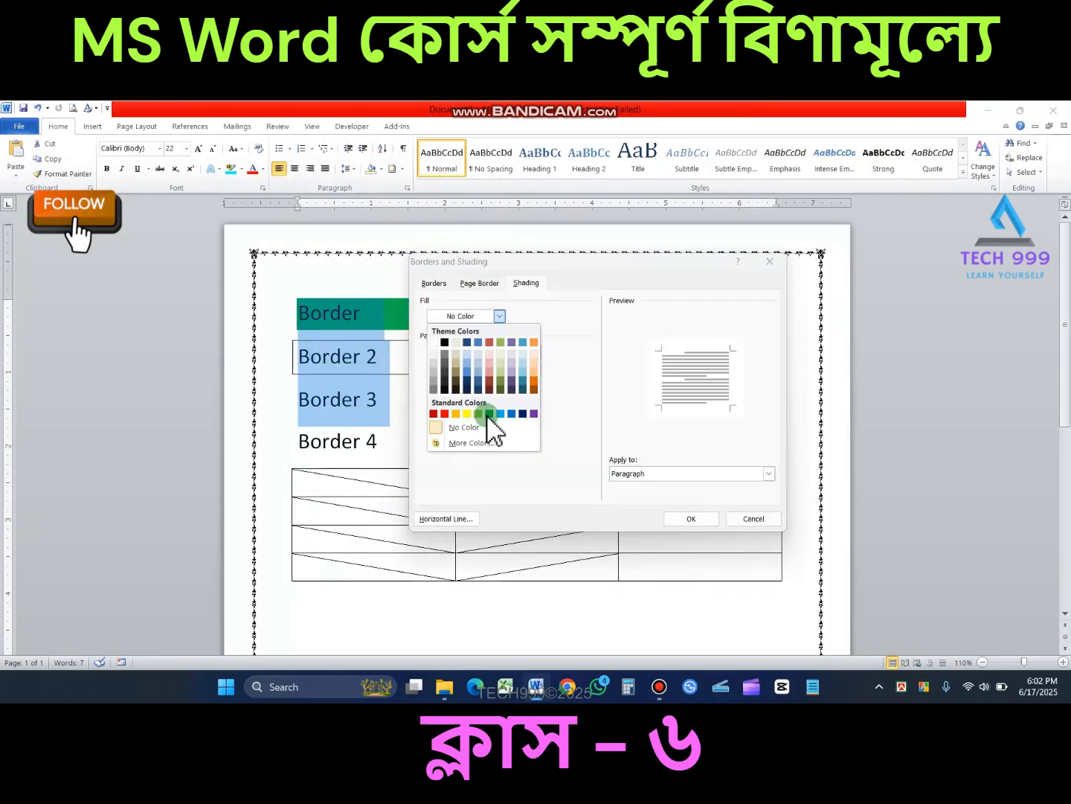
left_click(478, 415)
left_click(680, 513)
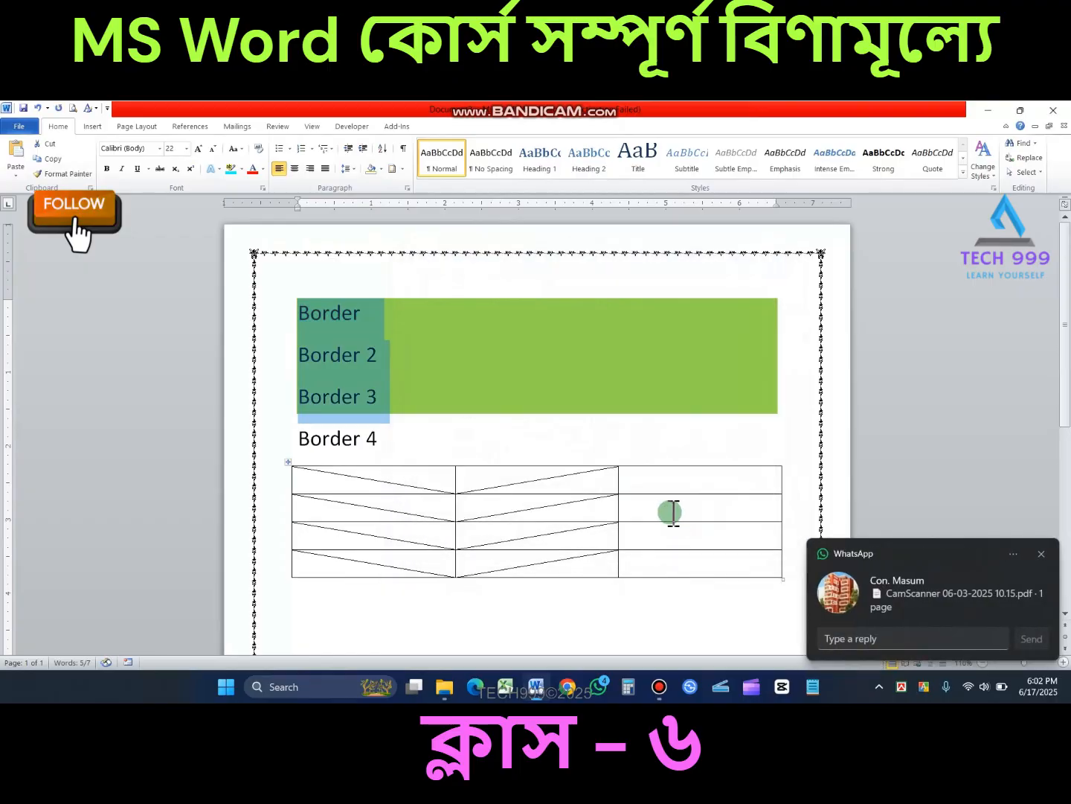
Apply the Dk Grid shading pattern to the three paragraphs from Border to Border 3, keeping the green fill
left_click(399, 359)
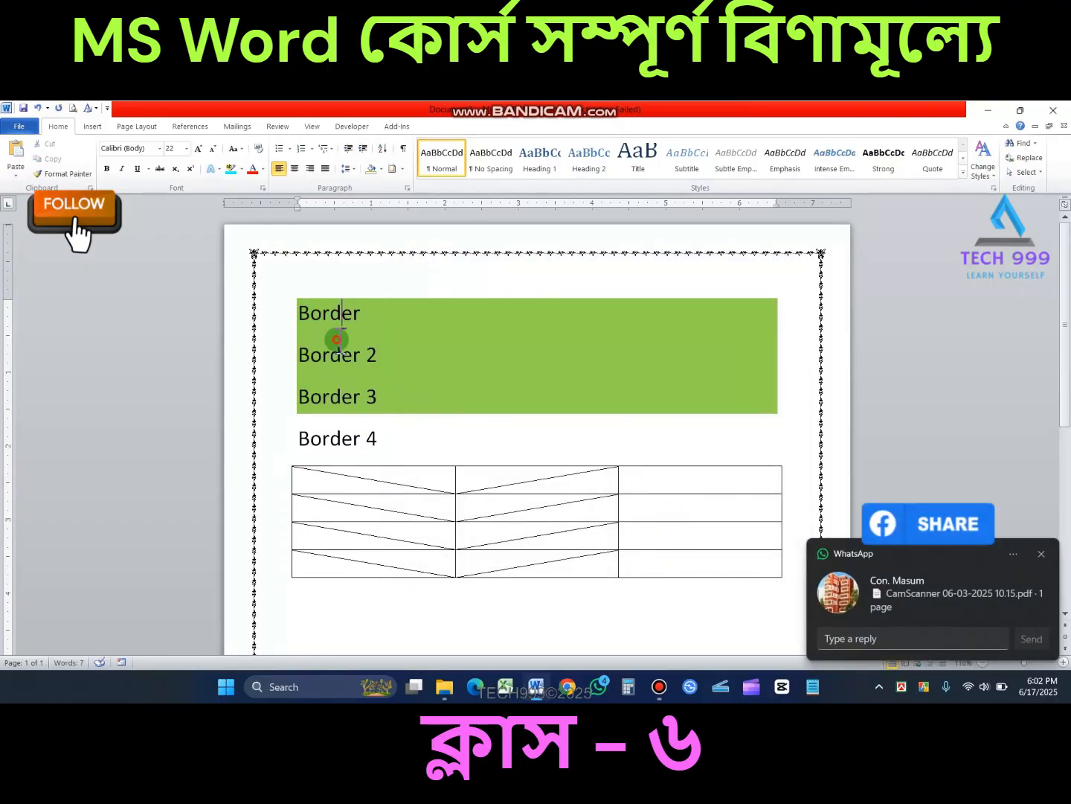
left_click_drag(298, 311, 392, 410)
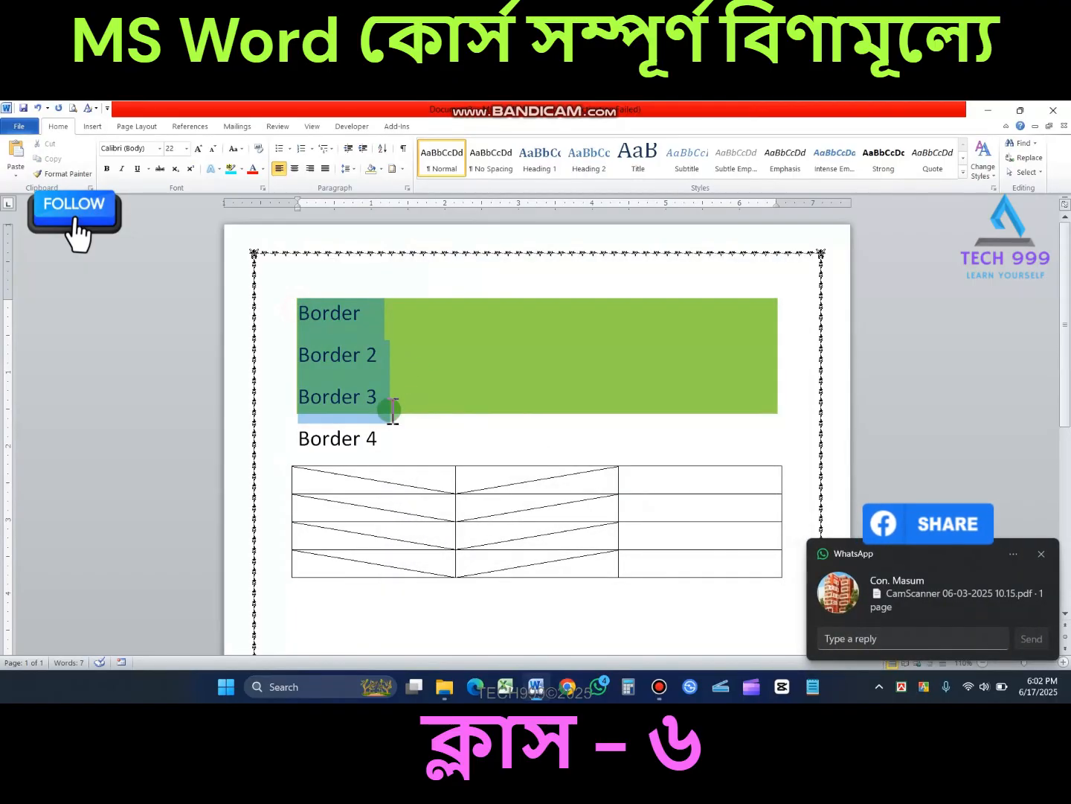
left_click(401, 169)
left_click(446, 423)
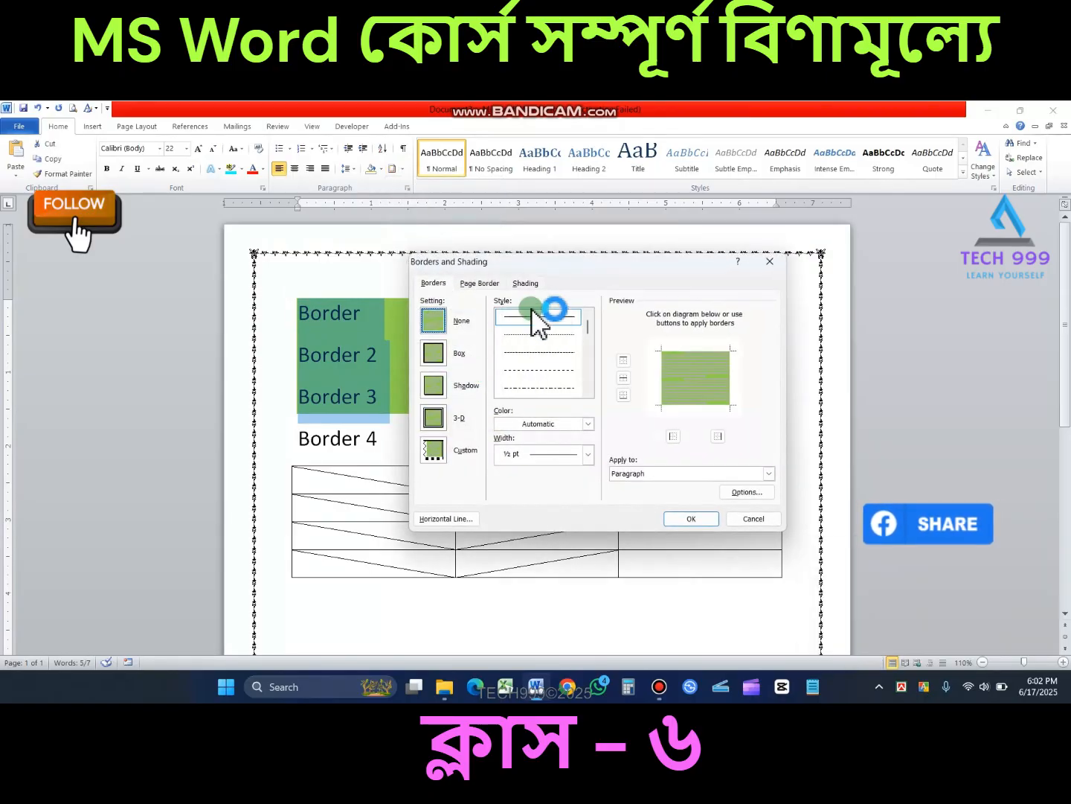
left_click(526, 282)
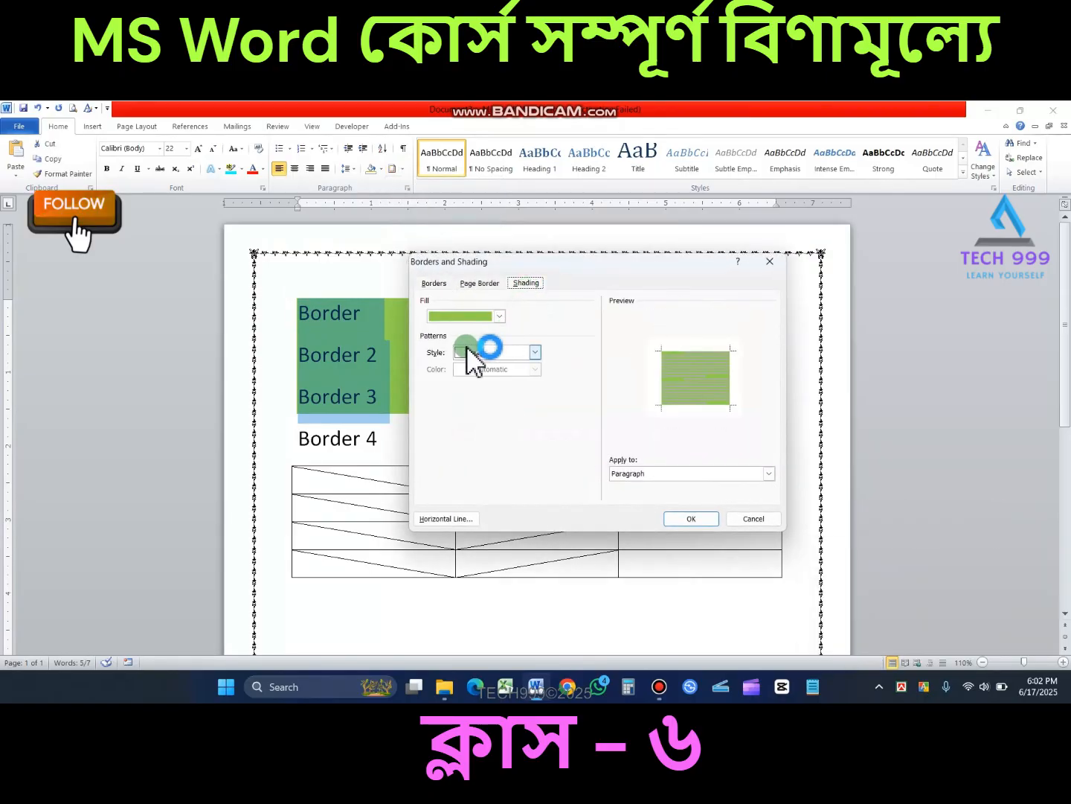
left_click(534, 351)
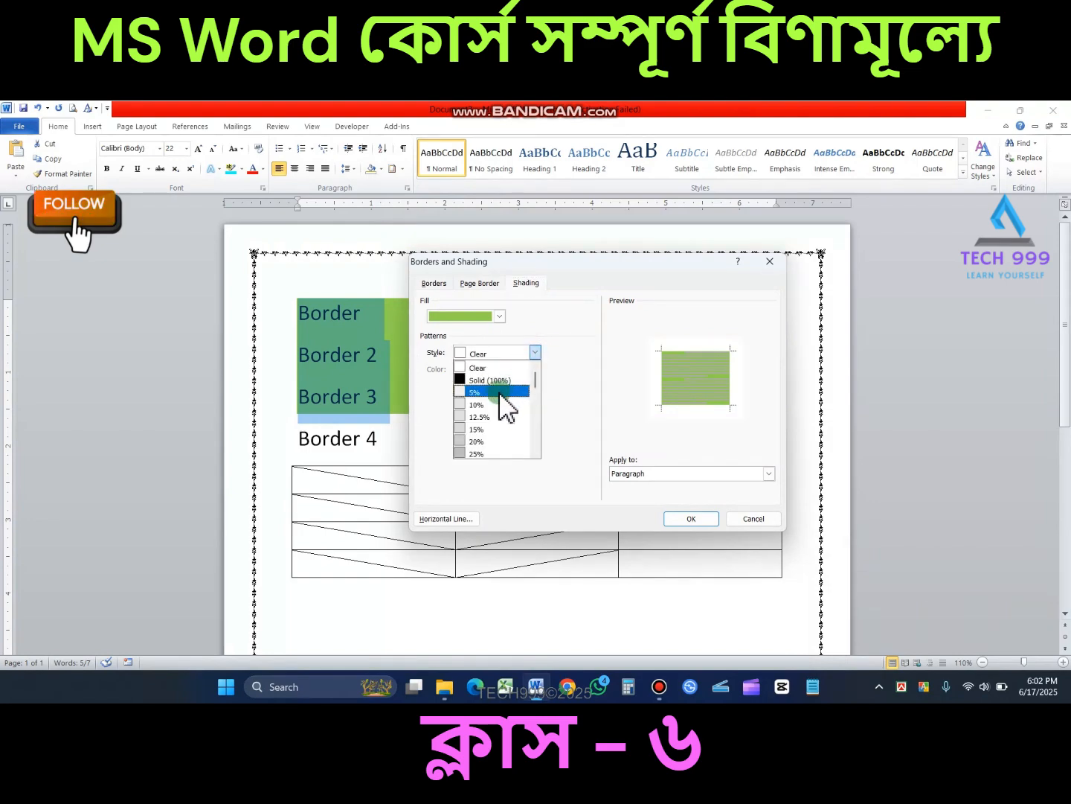
left_click(488, 381)
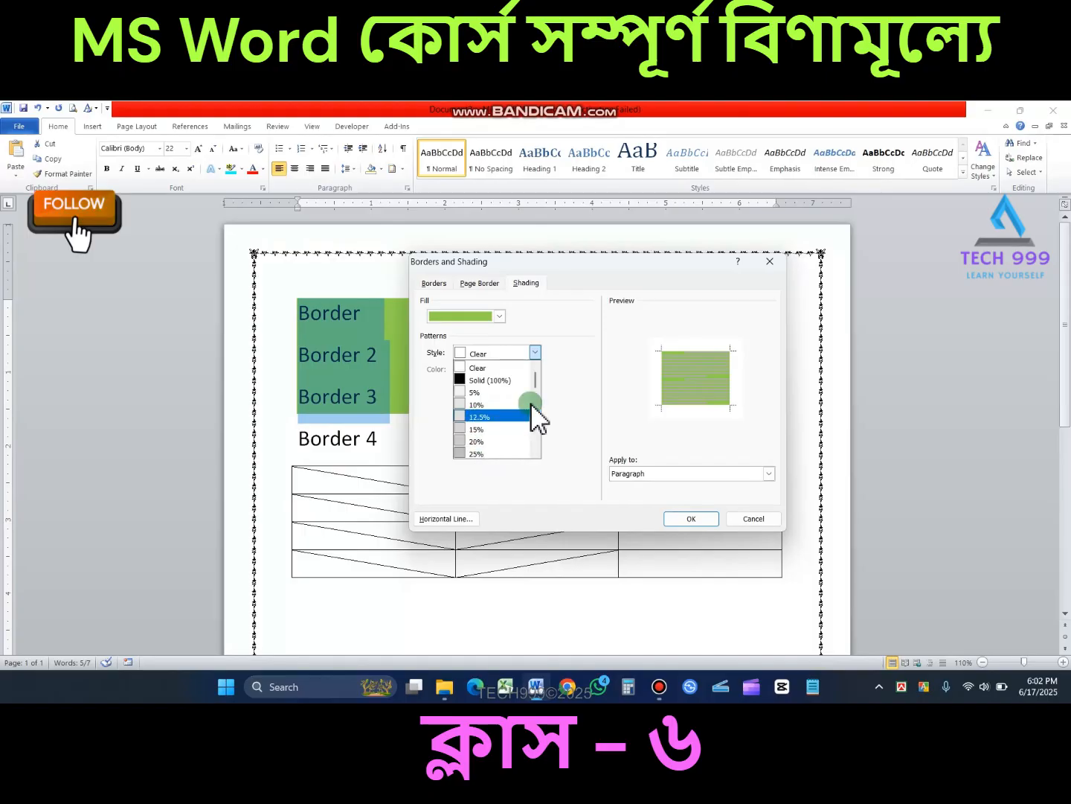
left_click_drag(537, 381, 530, 435)
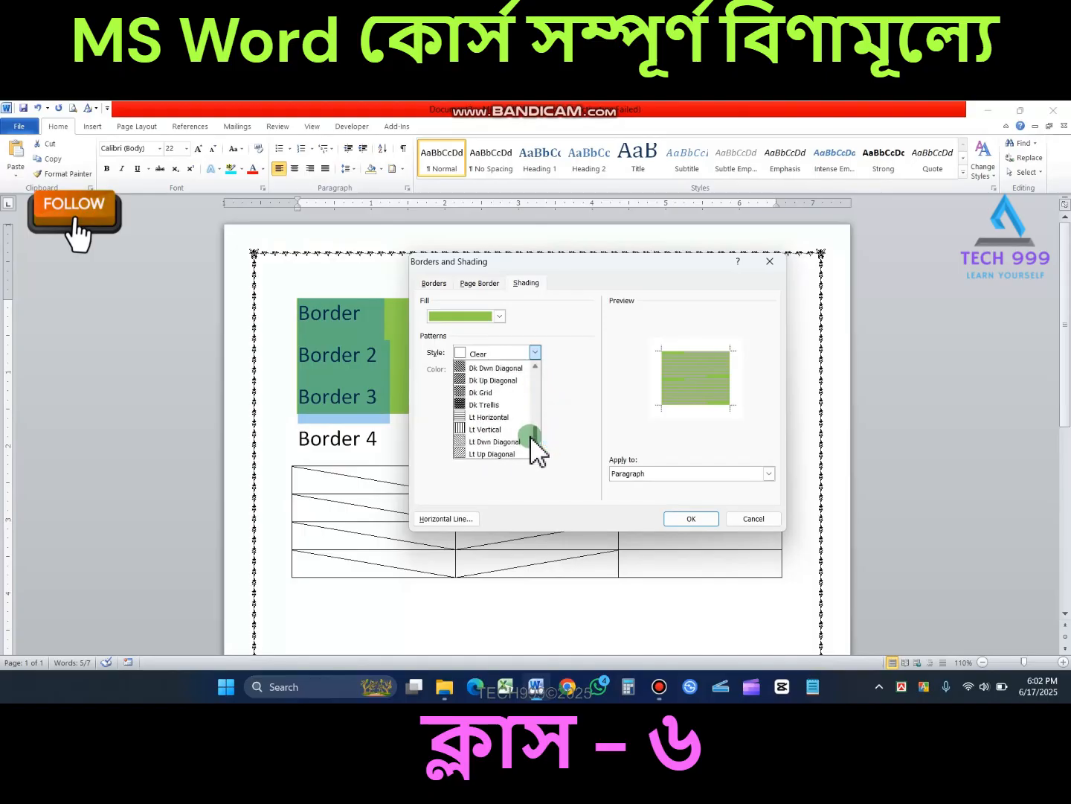
left_click(467, 392)
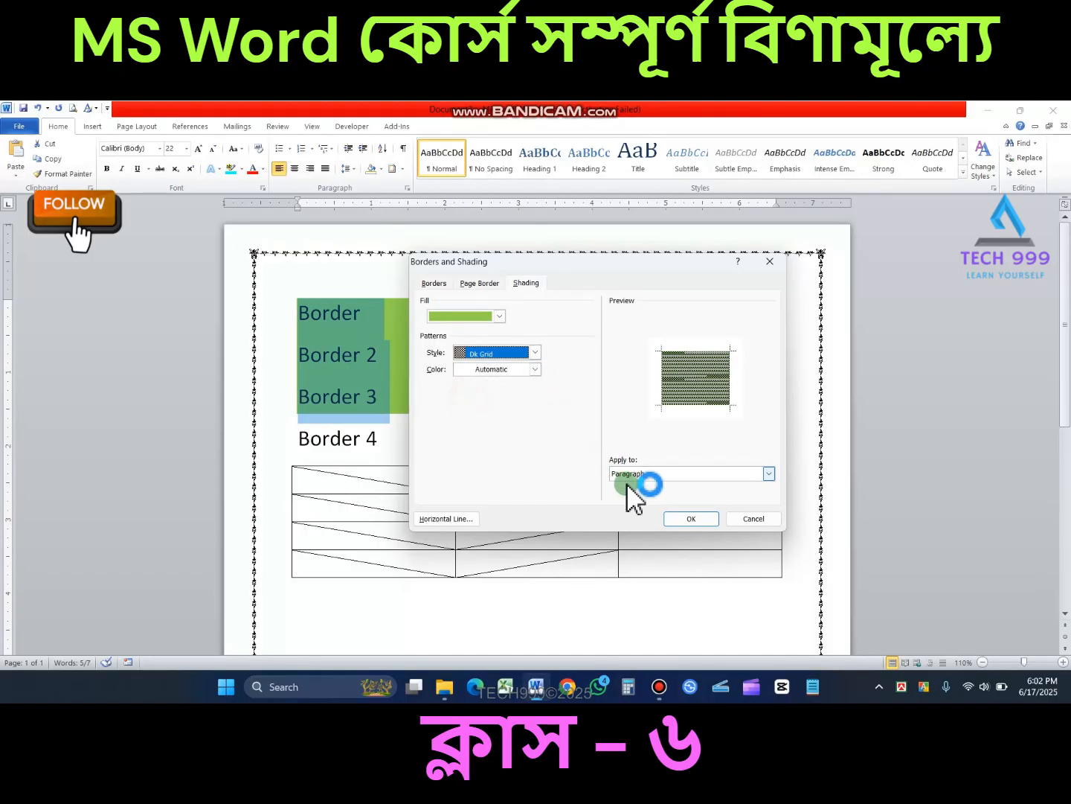
left_click(697, 513)
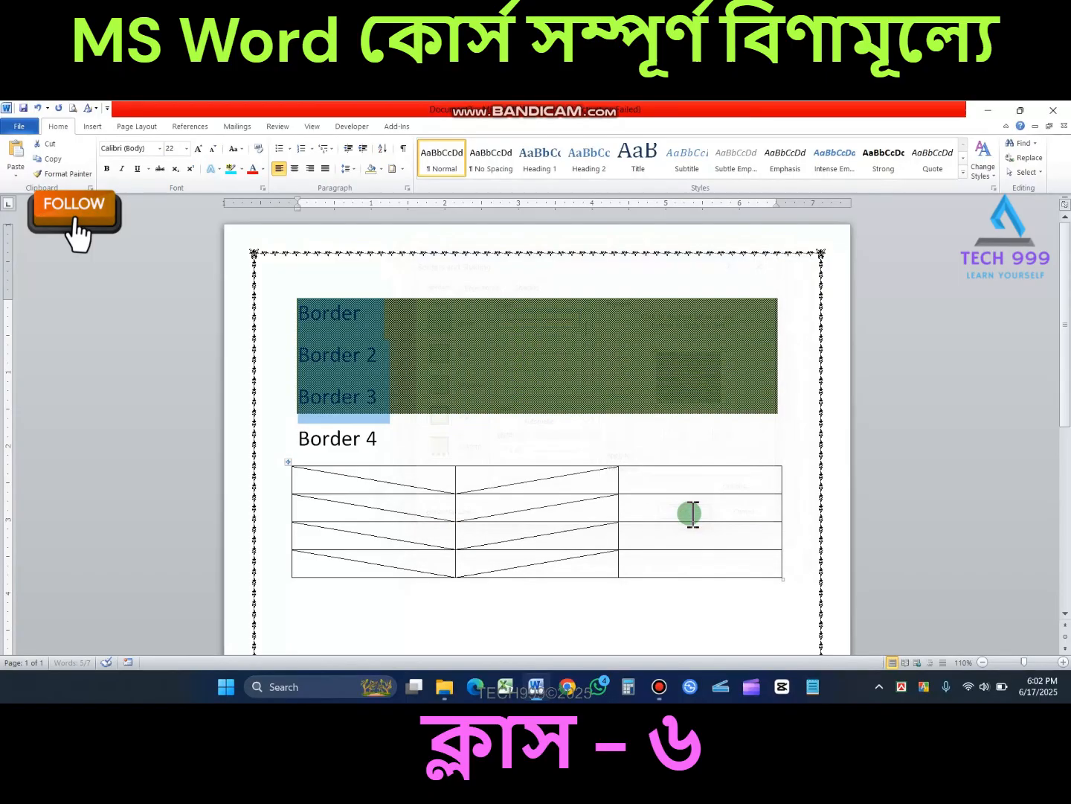
left_click(366, 354)
scroll(459, 379, "up", 8)
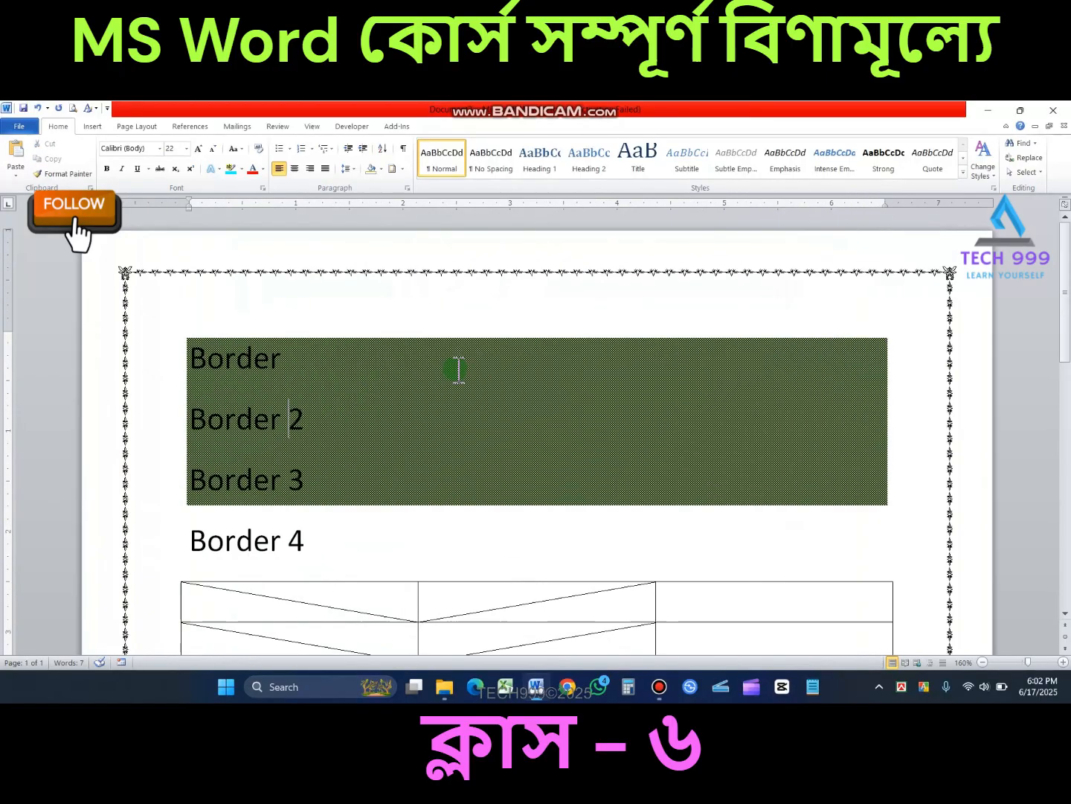
scroll(459, 379, "down", 9)
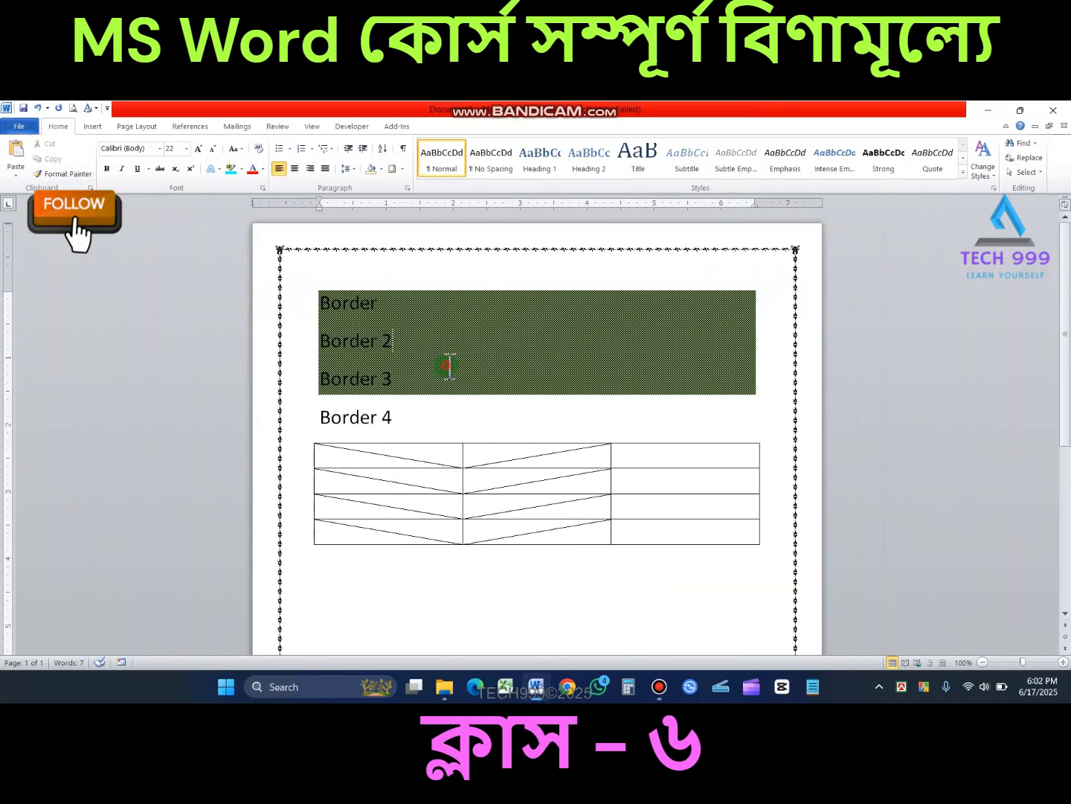
left_click(403, 169)
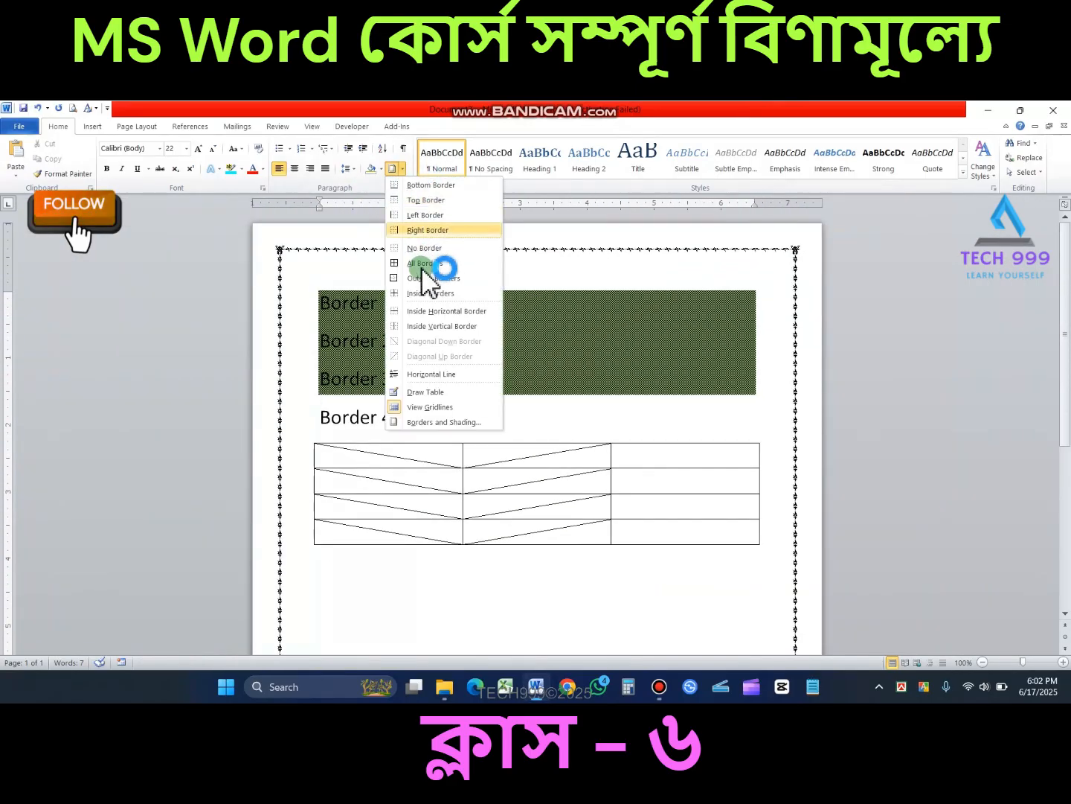
left_click(462, 419)
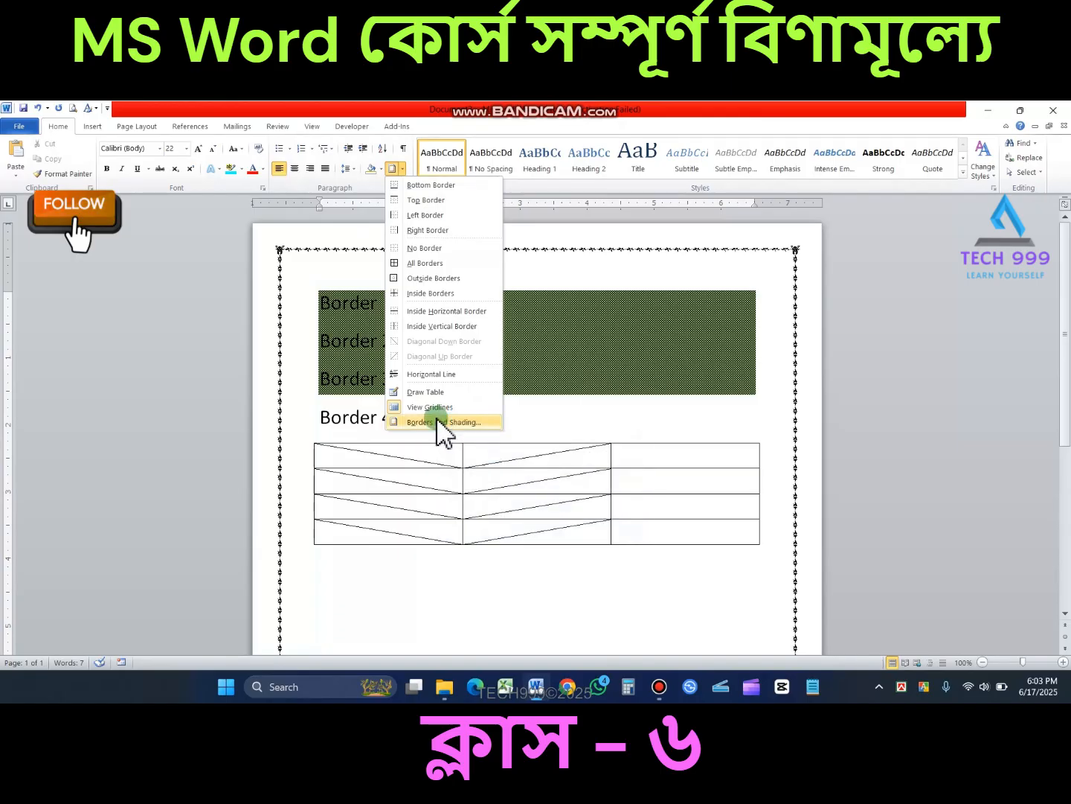
left_click(436, 417)
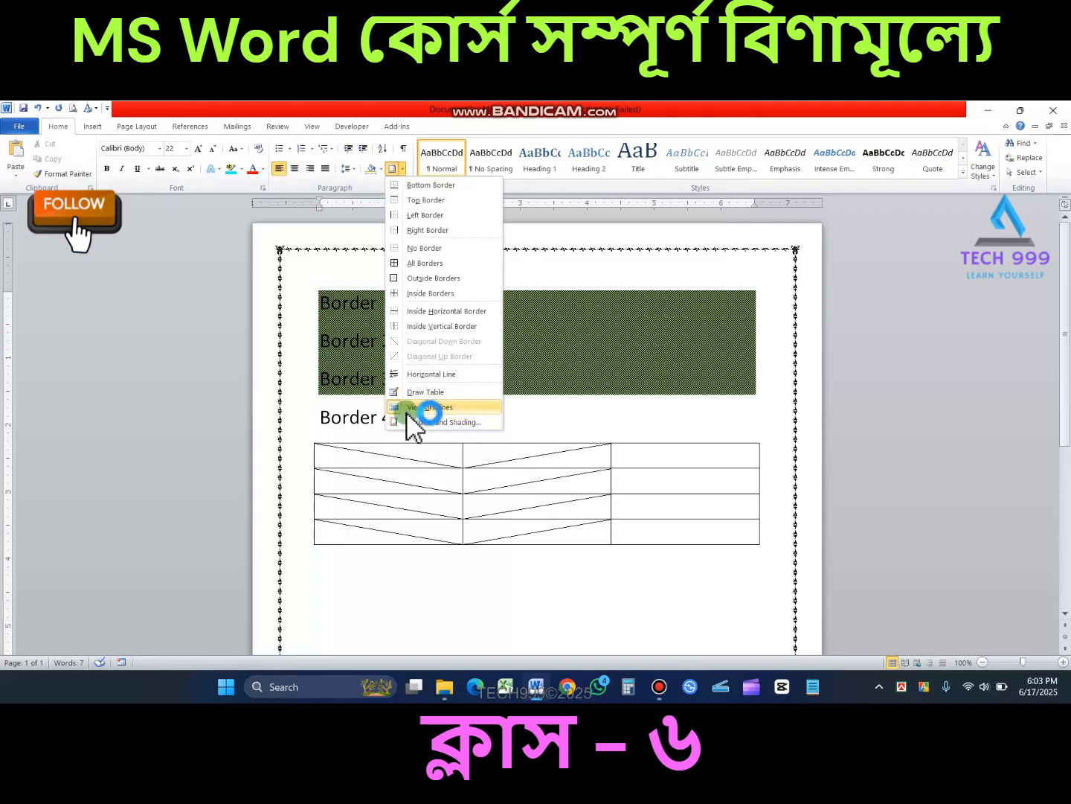
left_click(570, 318)
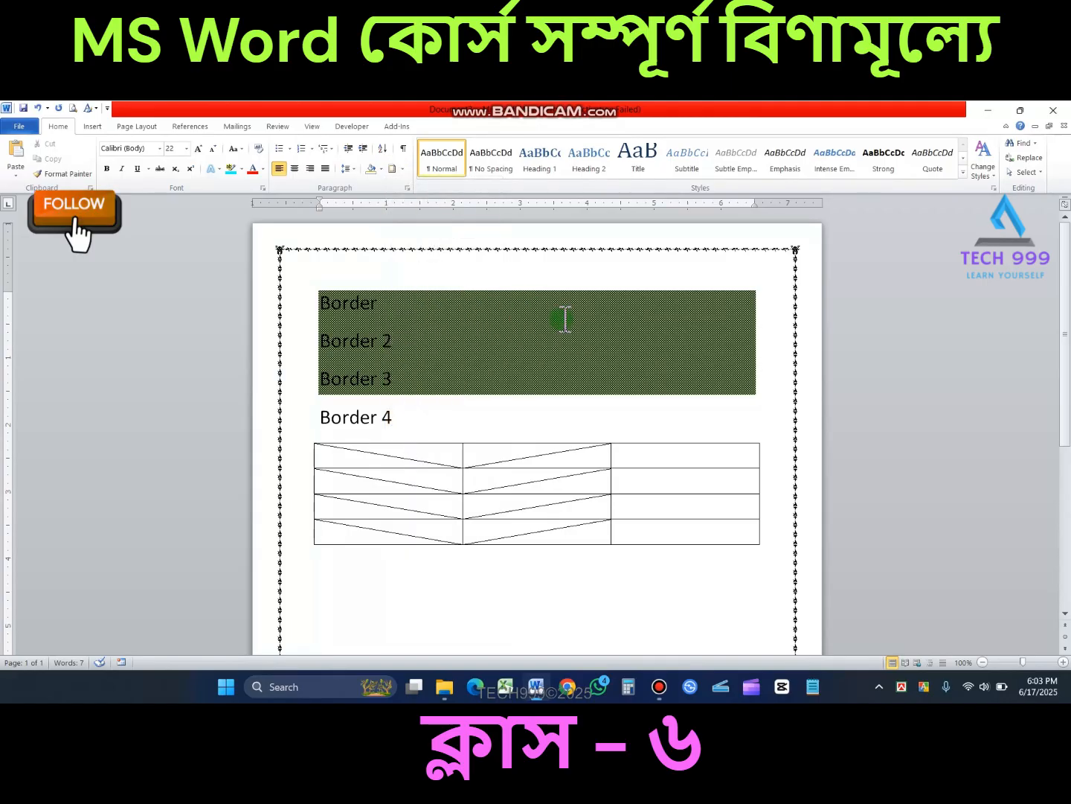
Switch to the course outline document and locate the Border and Bullet topics under Paragraph
left_click(360, 447)
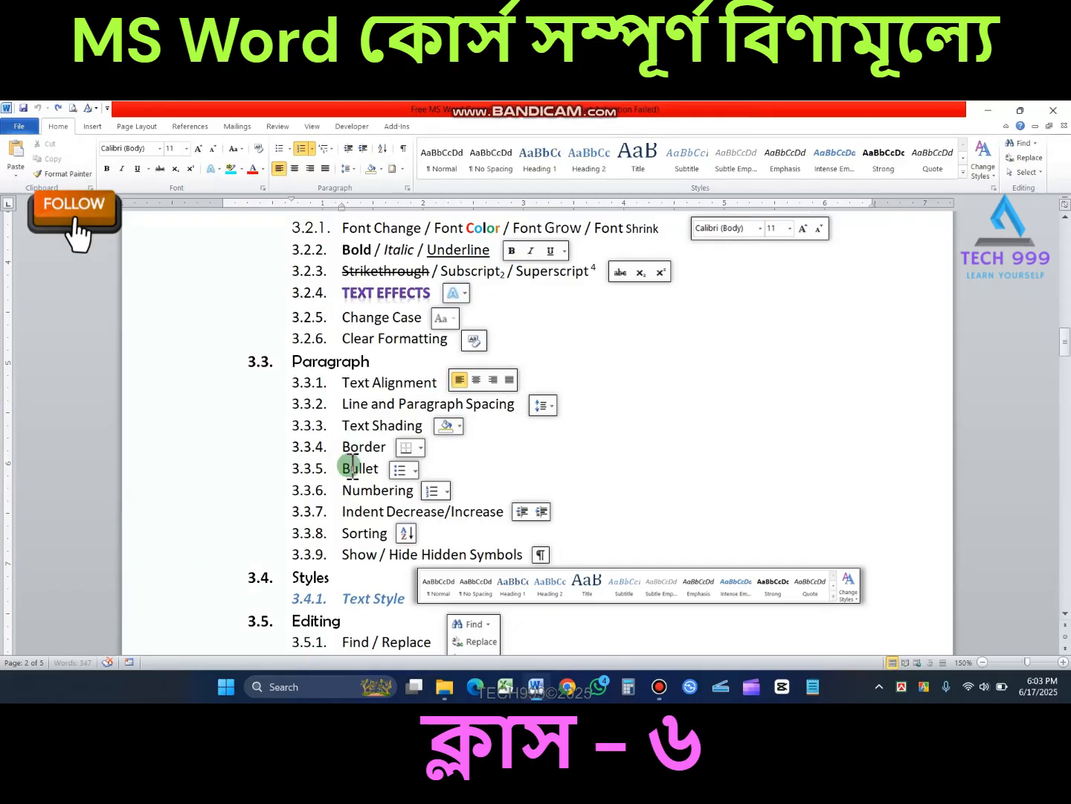
left_click_drag(342, 471, 376, 473)
left_click(362, 470)
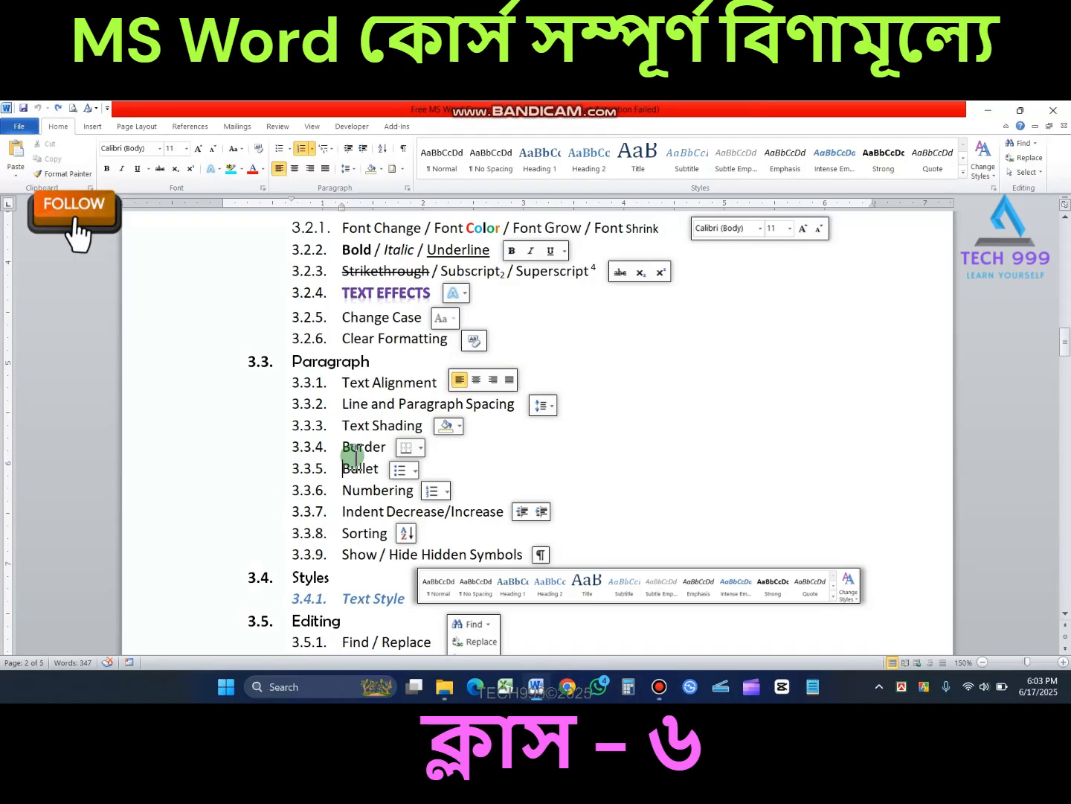
left_click(354, 456)
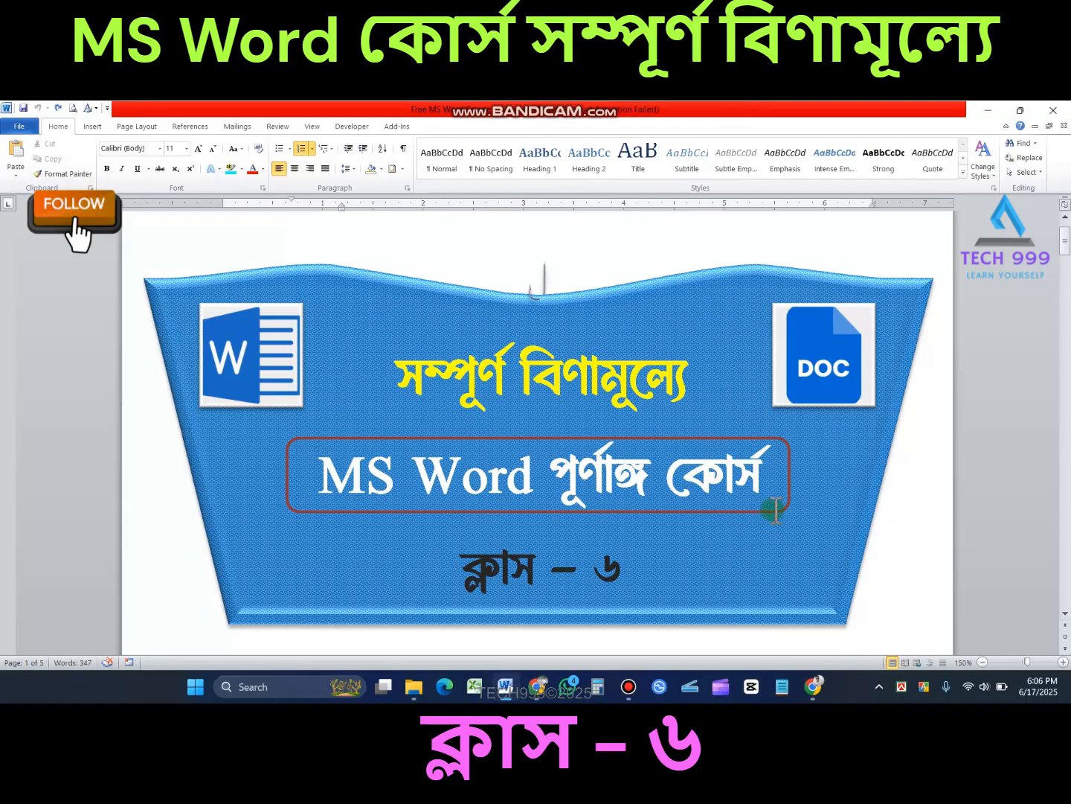
Switch to Chrome and look through the home page of the TECH TRIPPLE 9 YouTube channel
left_click(815, 686)
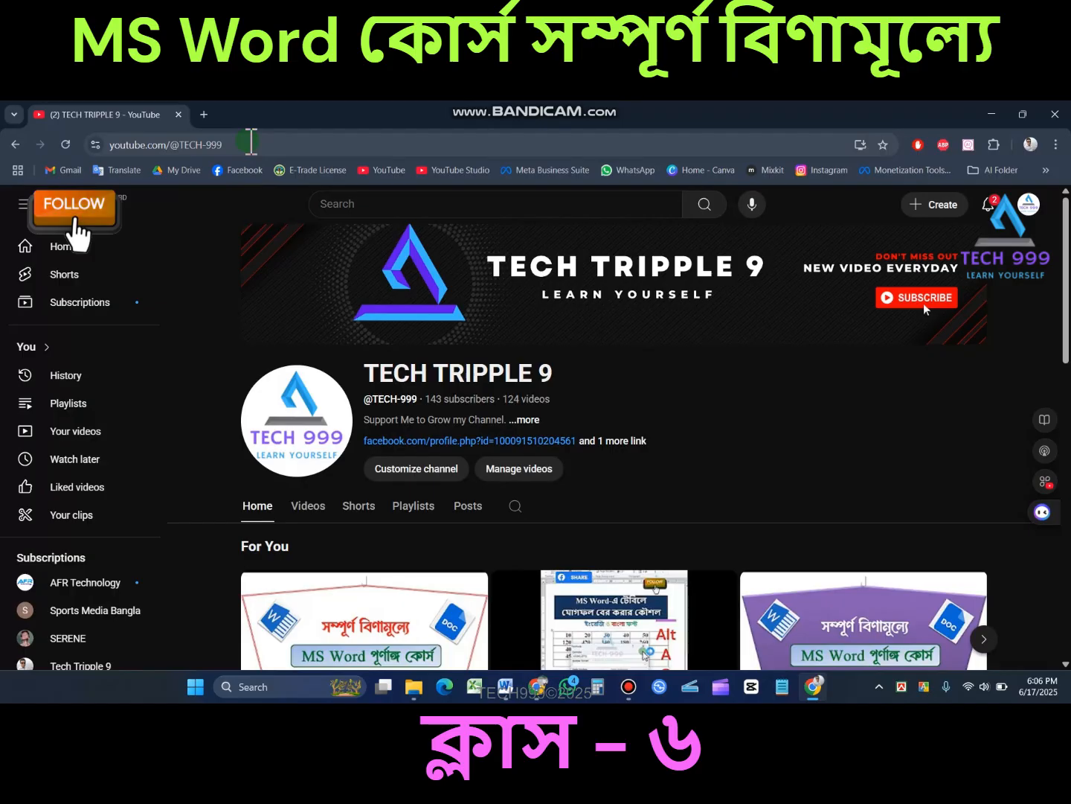
scroll(573, 411, "down", 2)
scroll(582, 404, "up", 2)
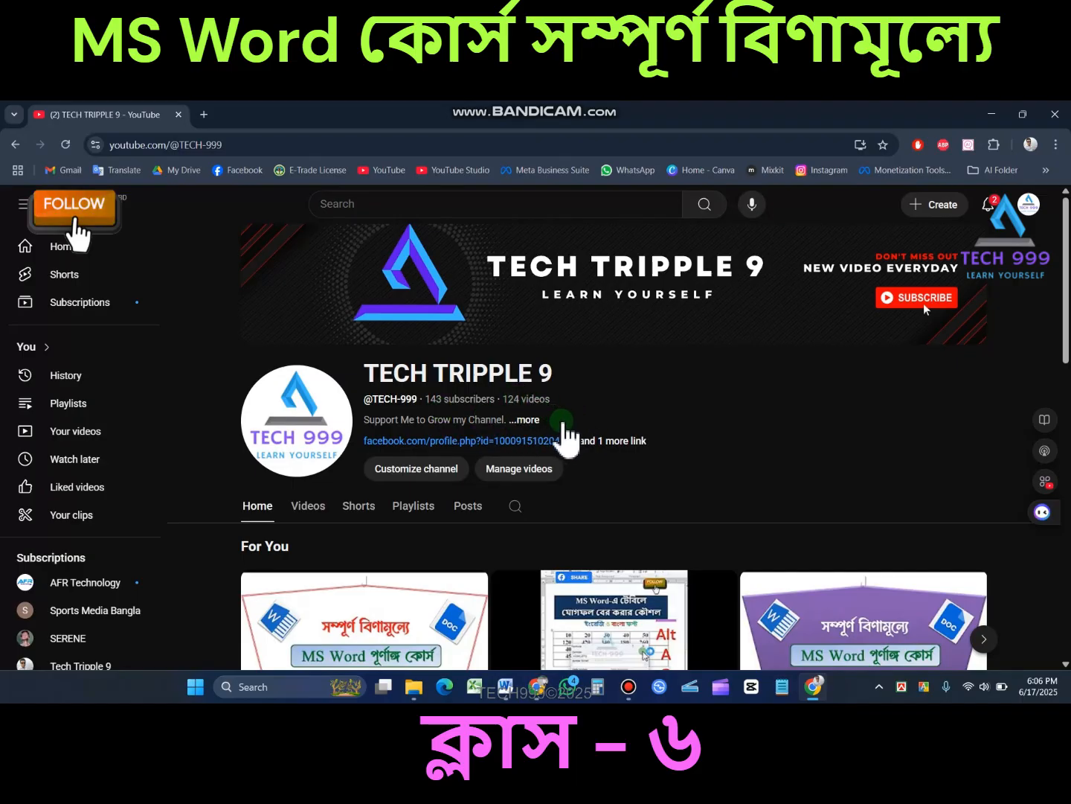
scroll(573, 432, "down", 2)
scroll(597, 431, "down", 3)
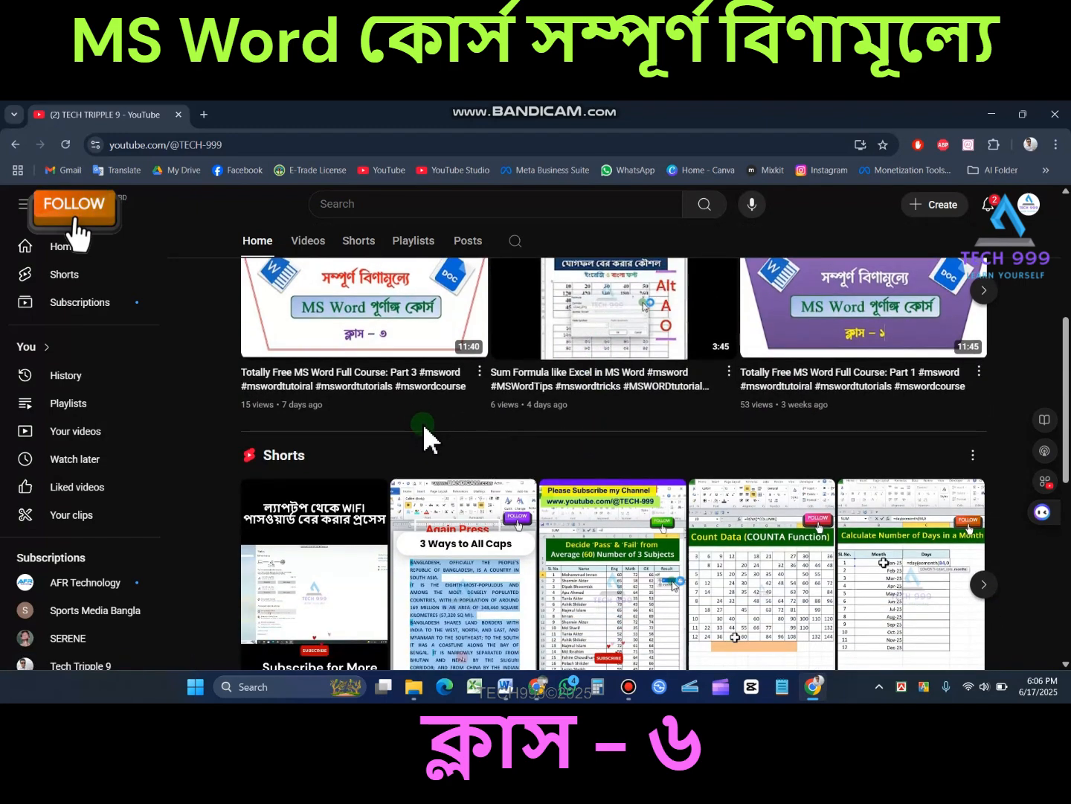
scroll(521, 451, "up", 3)
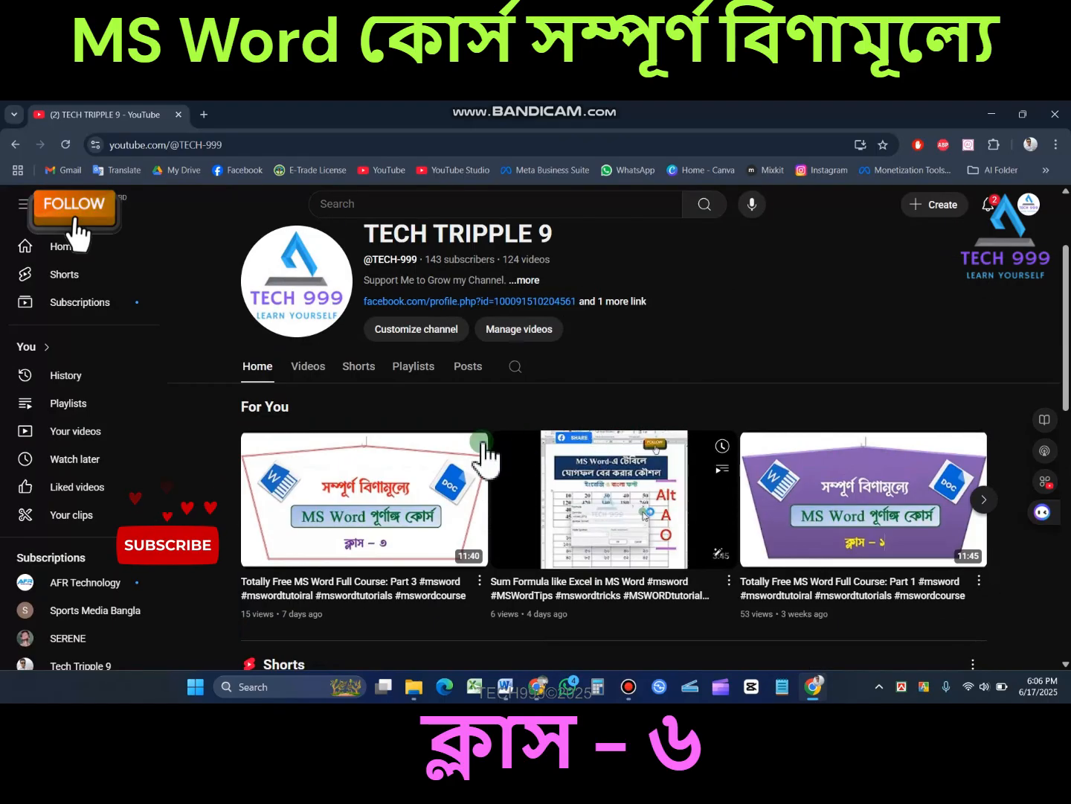
Open the Free MS Word Course playlist from the channel's playlists and pause its first video
left_click(421, 370)
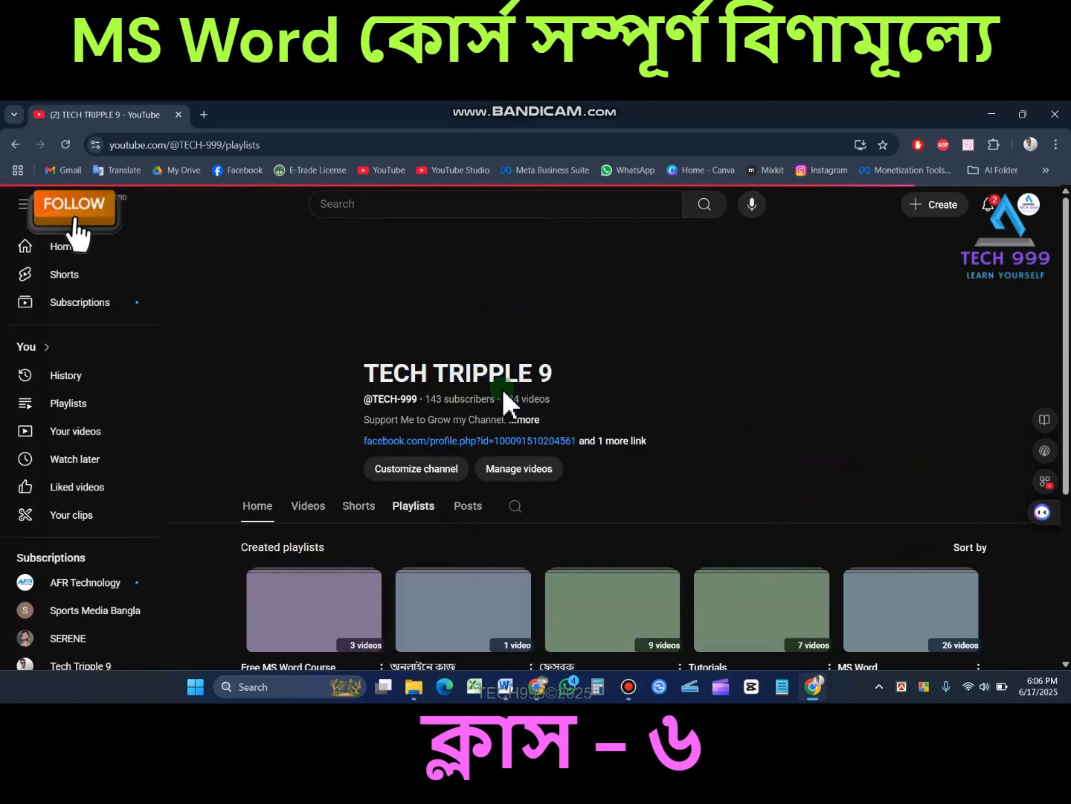
scroll(446, 454, "down", 3)
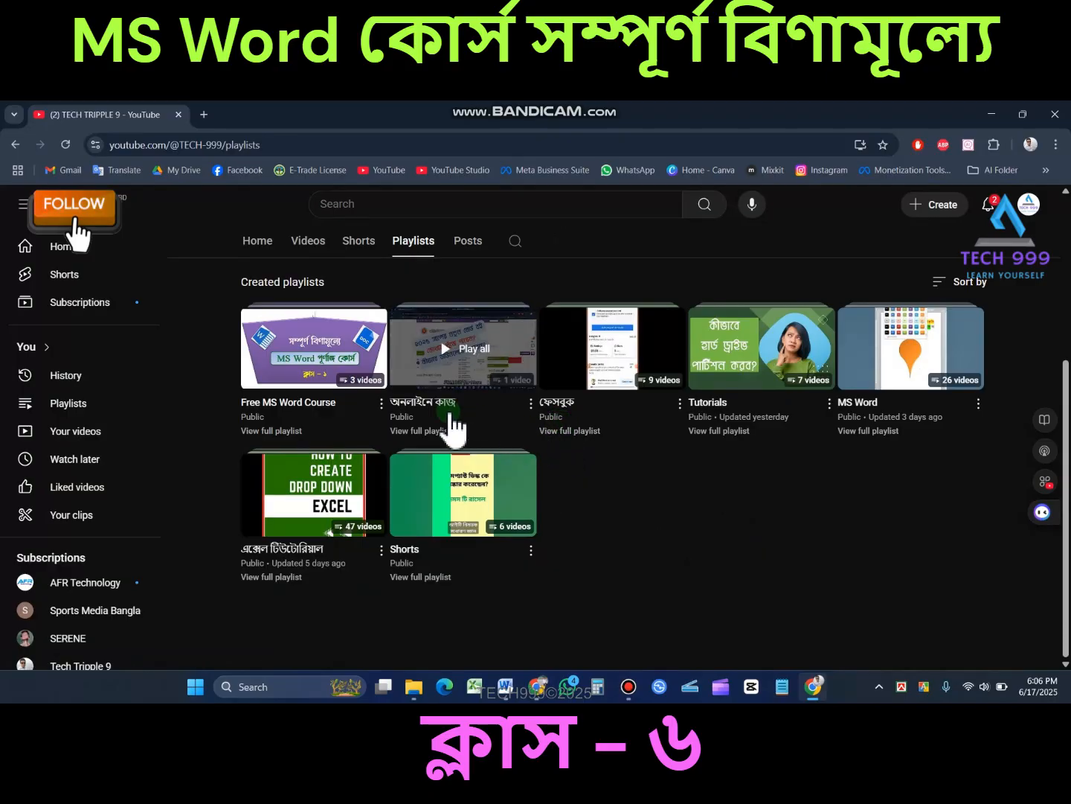
left_click(293, 408)
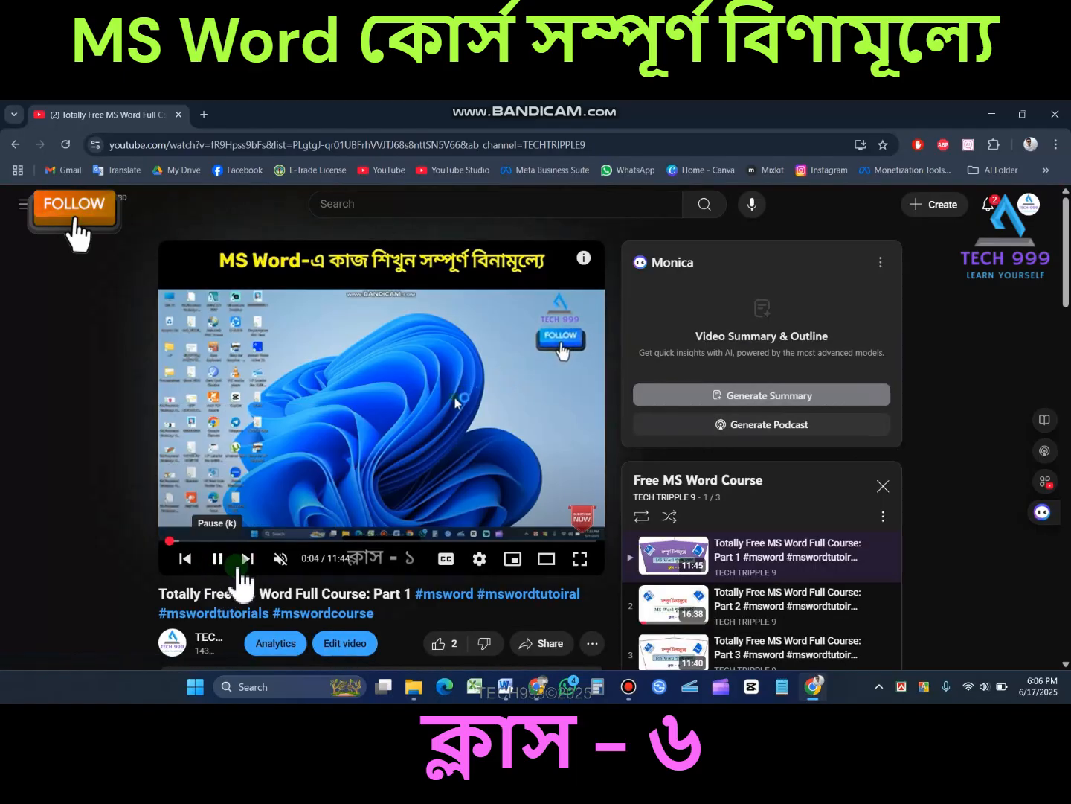
left_click(216, 559)
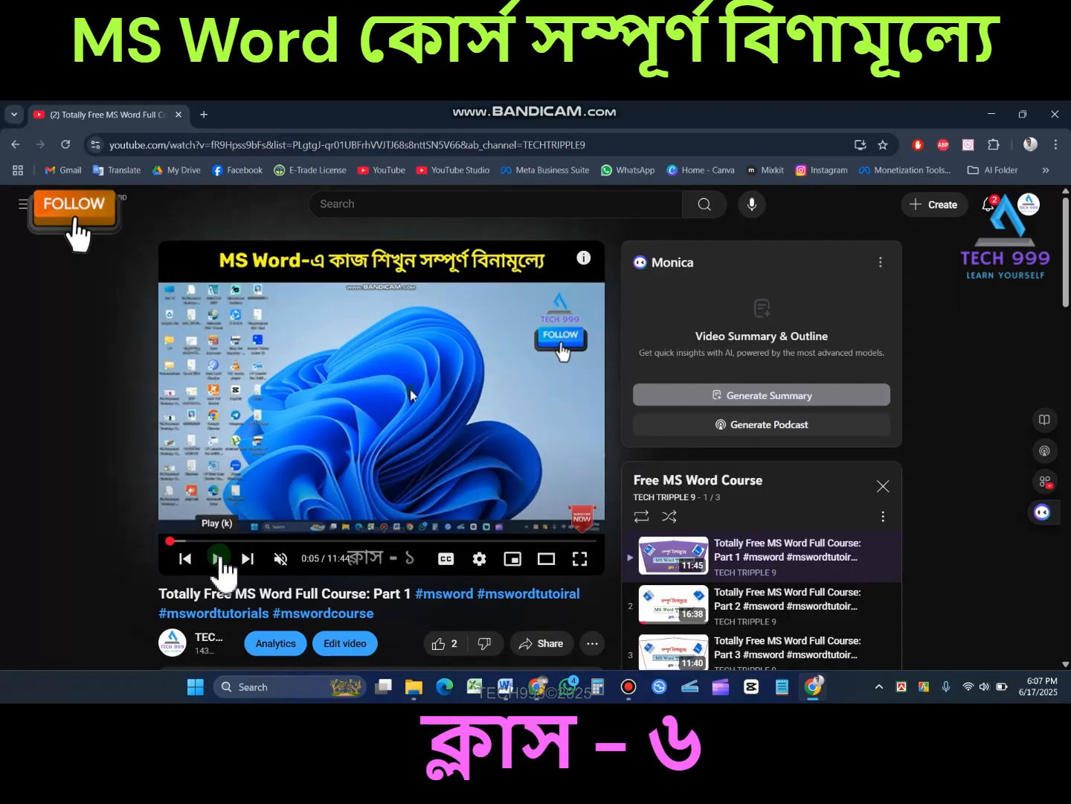